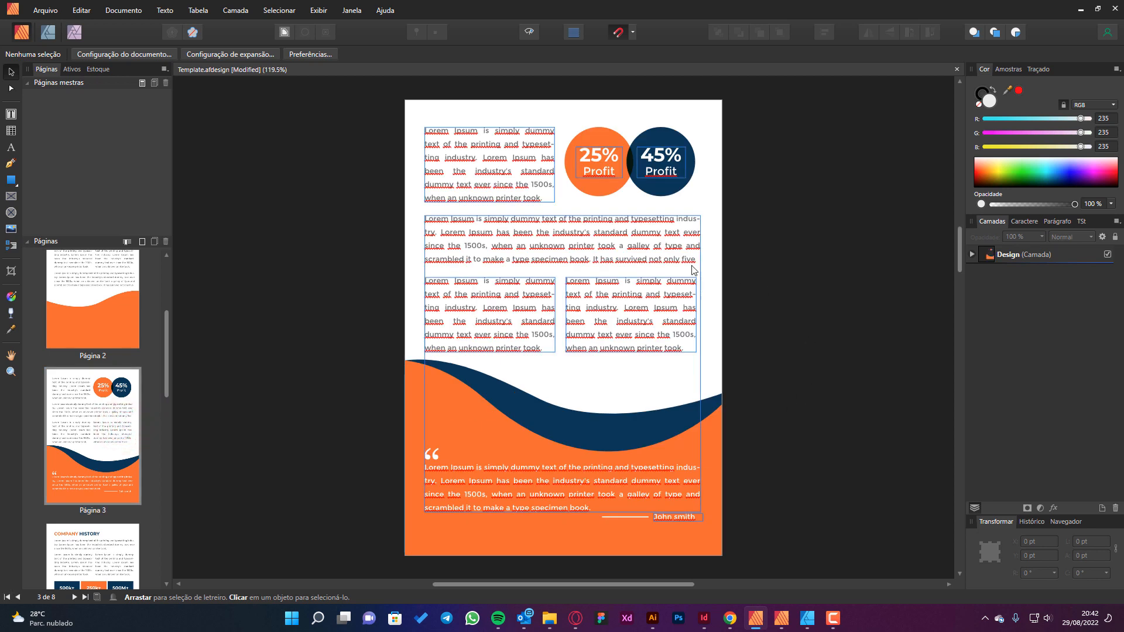
Inspect the paragraph text frames and the 45% Profit label on page 3 by selecting them.
click(614, 225)
click(499, 168)
click(646, 170)
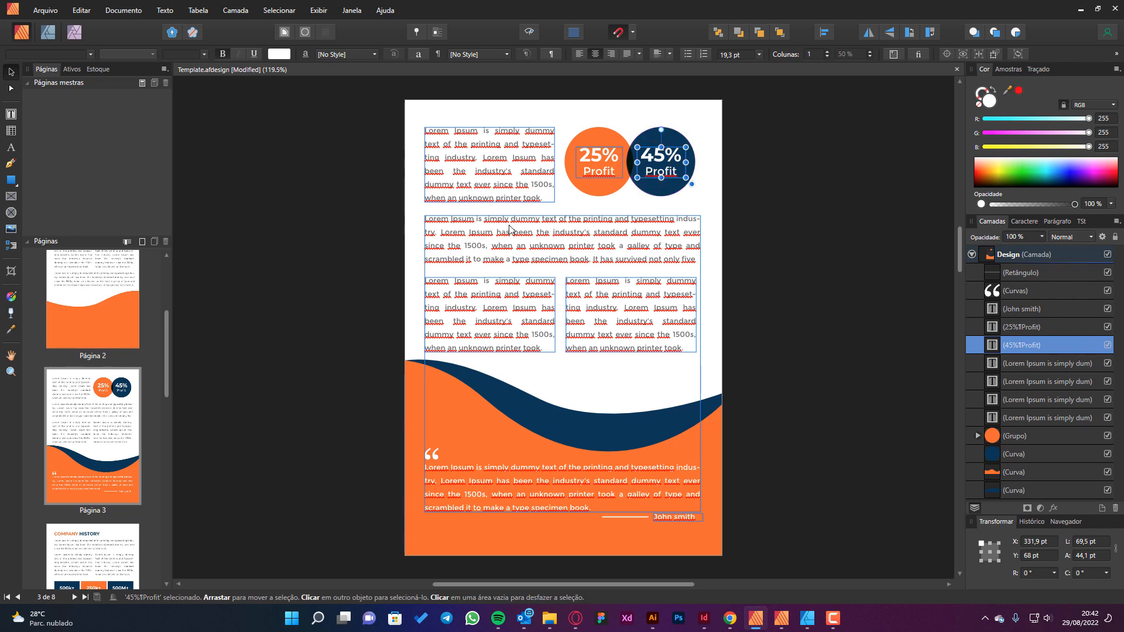
On page 2, move the two wave curves, the rectangle and the quotation mark behind all text layers.
double_click(117, 308)
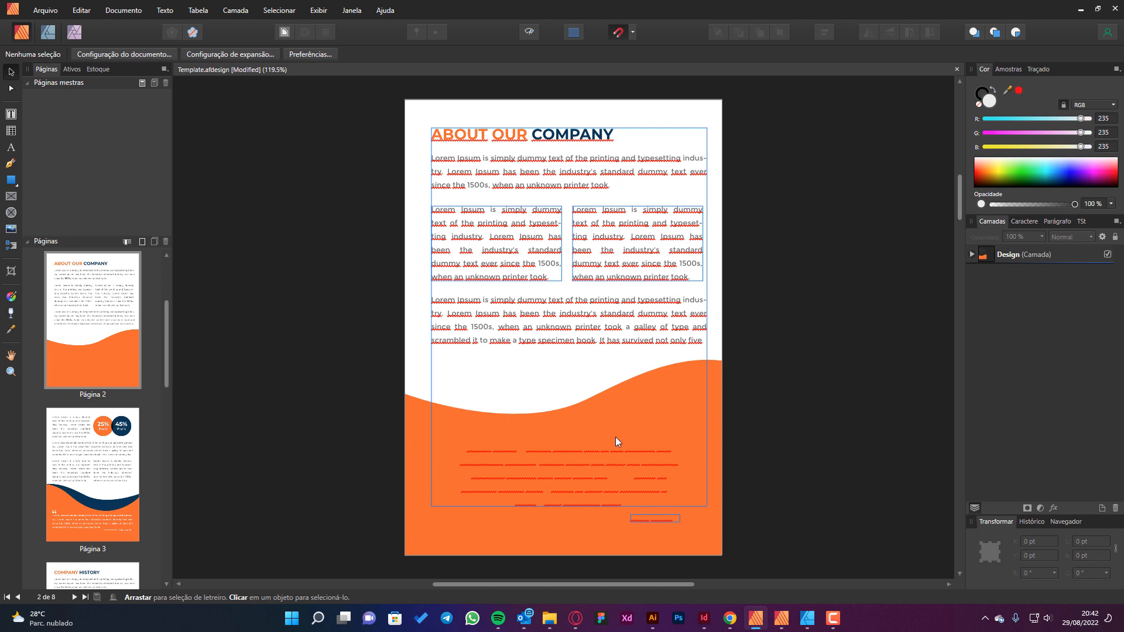
click(416, 408)
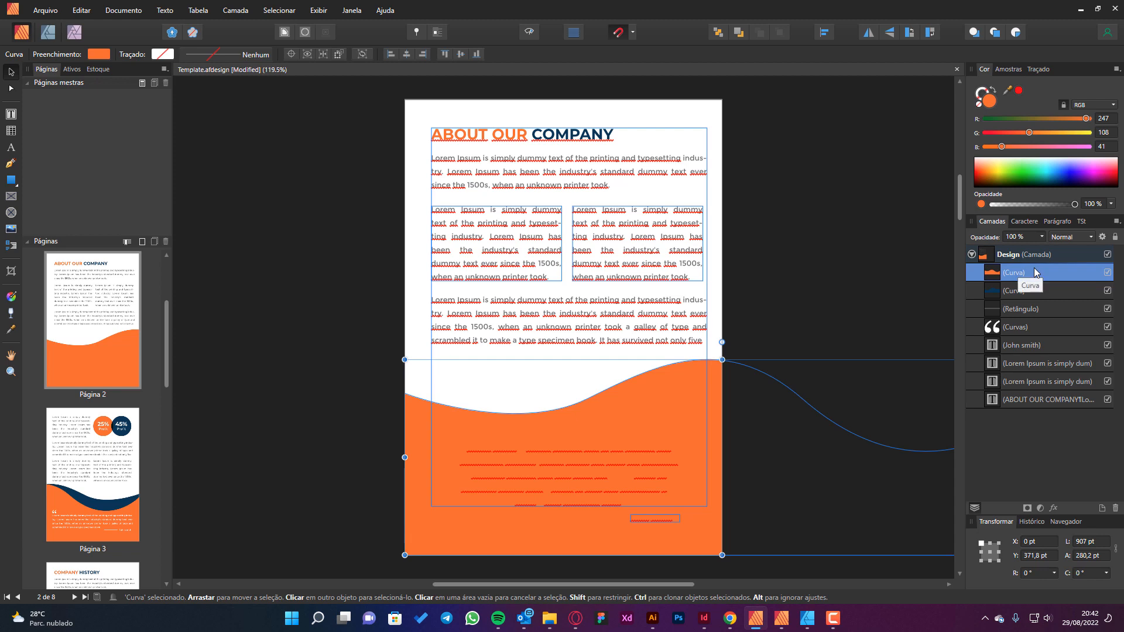
shift+click(1037, 327)
drag(1037, 328, 1018, 412)
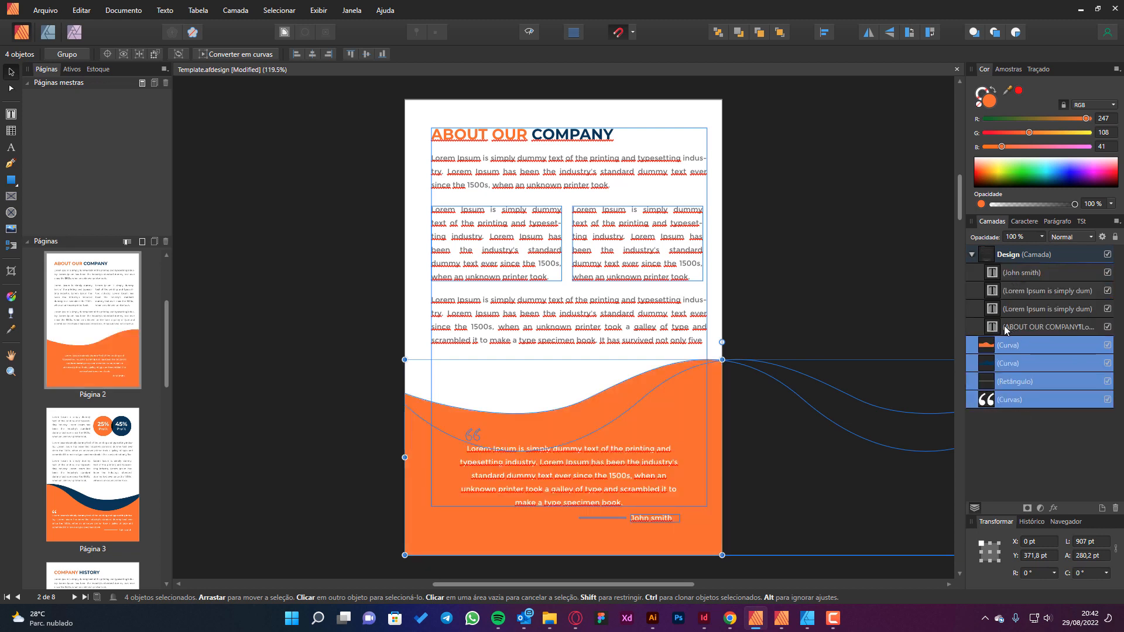
click(867, 250)
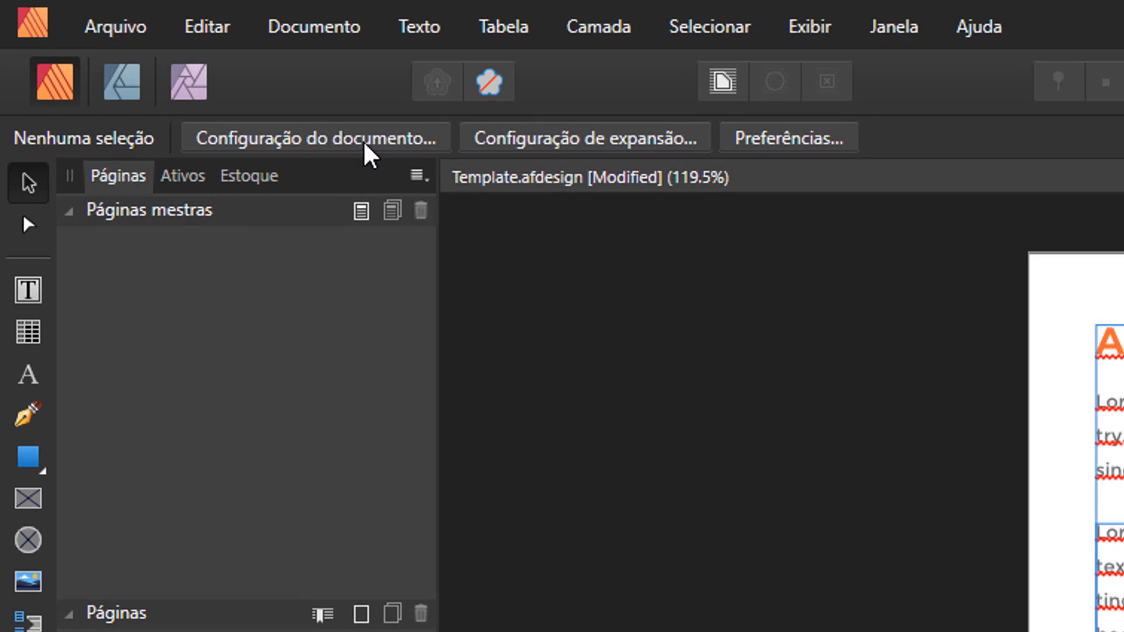
Enable facing pages in the document setup, arranged horizontally and starting on the right.
click(364, 143)
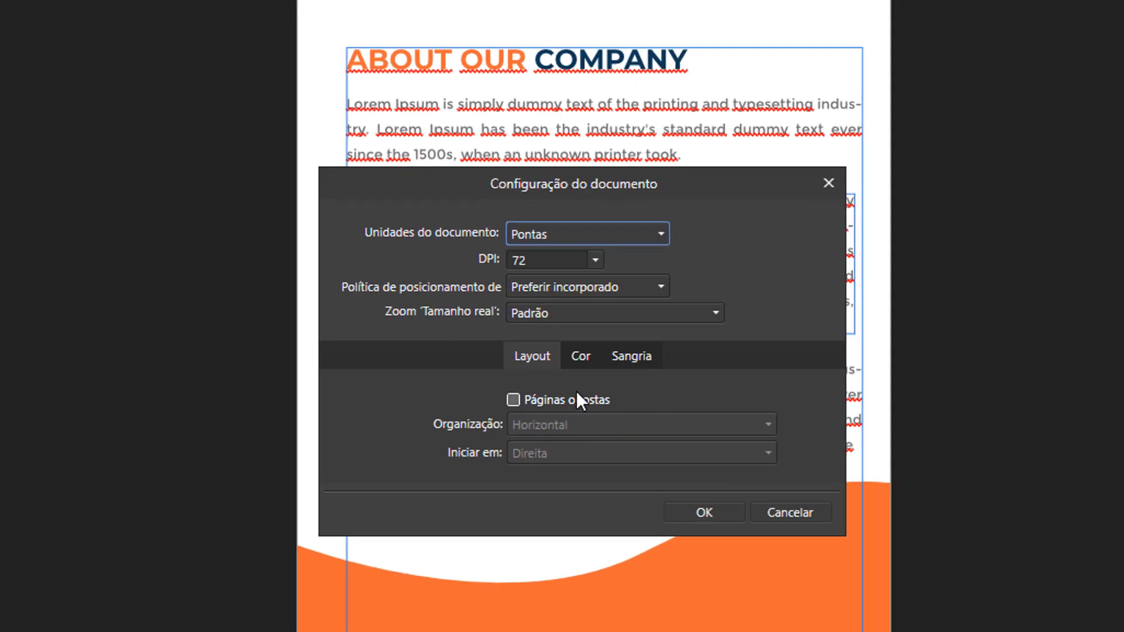
click(560, 396)
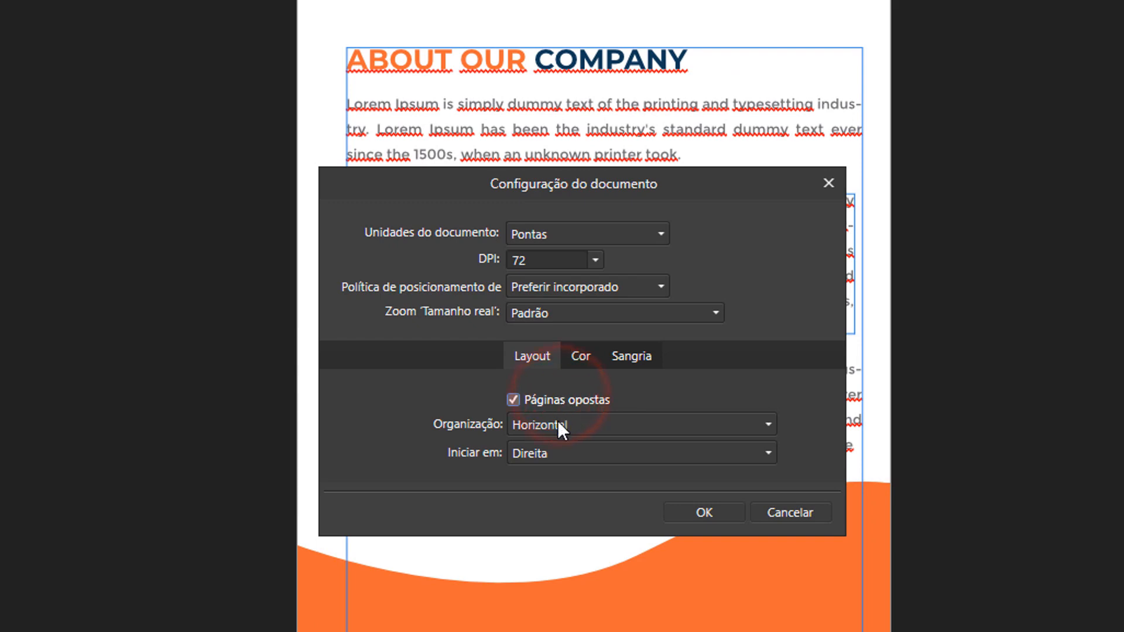
click(680, 514)
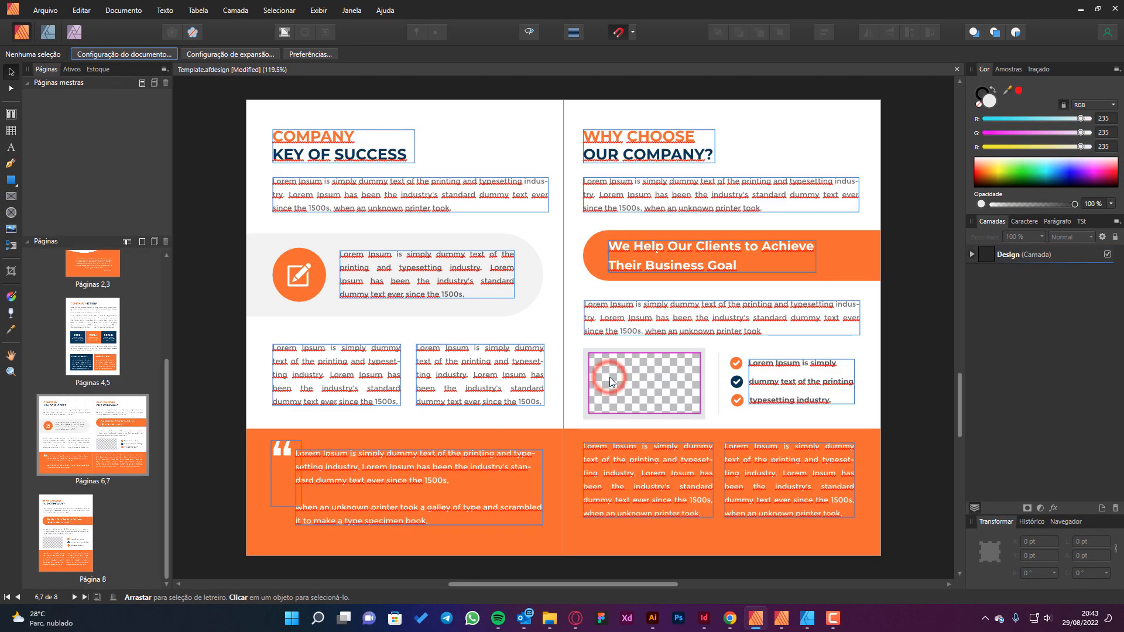
Review the facing-page spreads from pages 2,3 through to page 8, and return to page 1.
scroll(24, 376, up, 3)
scroll(107, 349, up, 3)
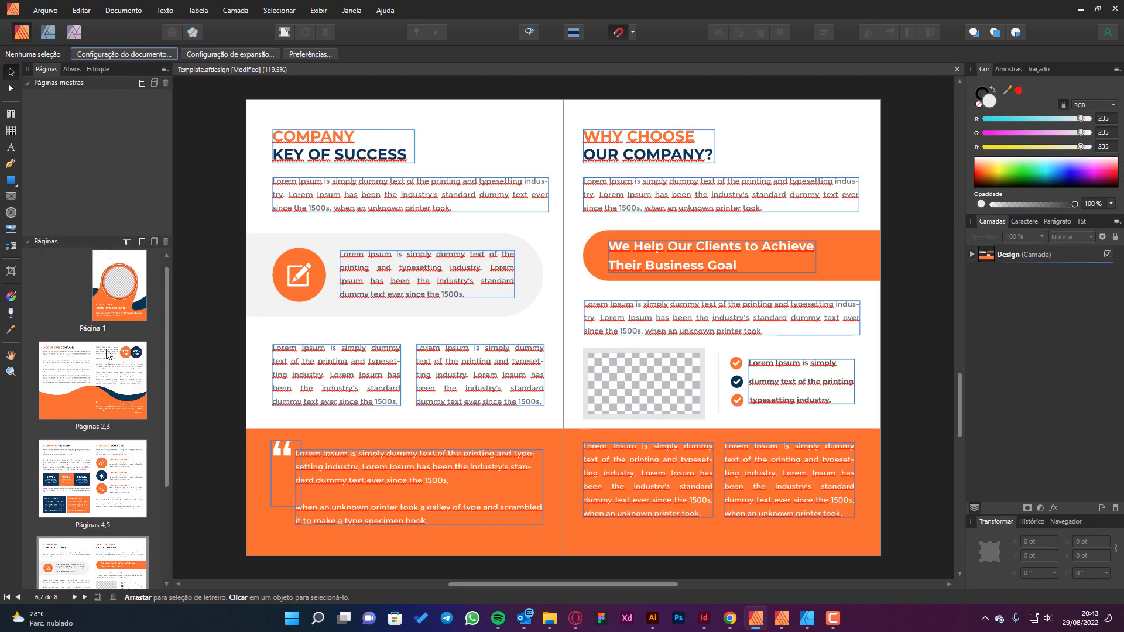
click(61, 387)
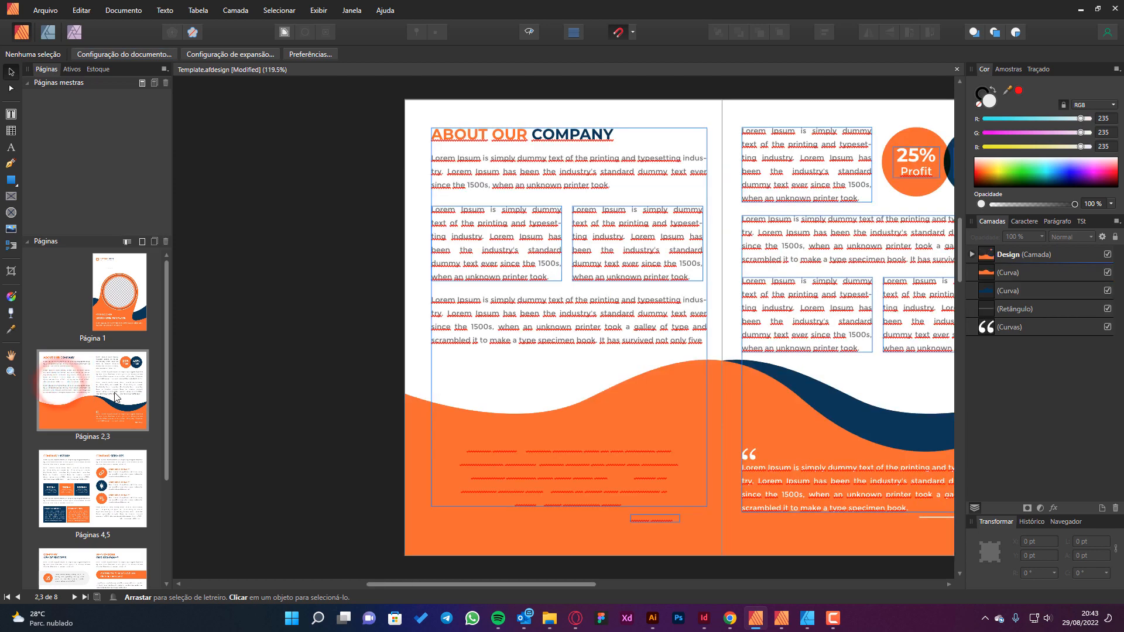
click(119, 388)
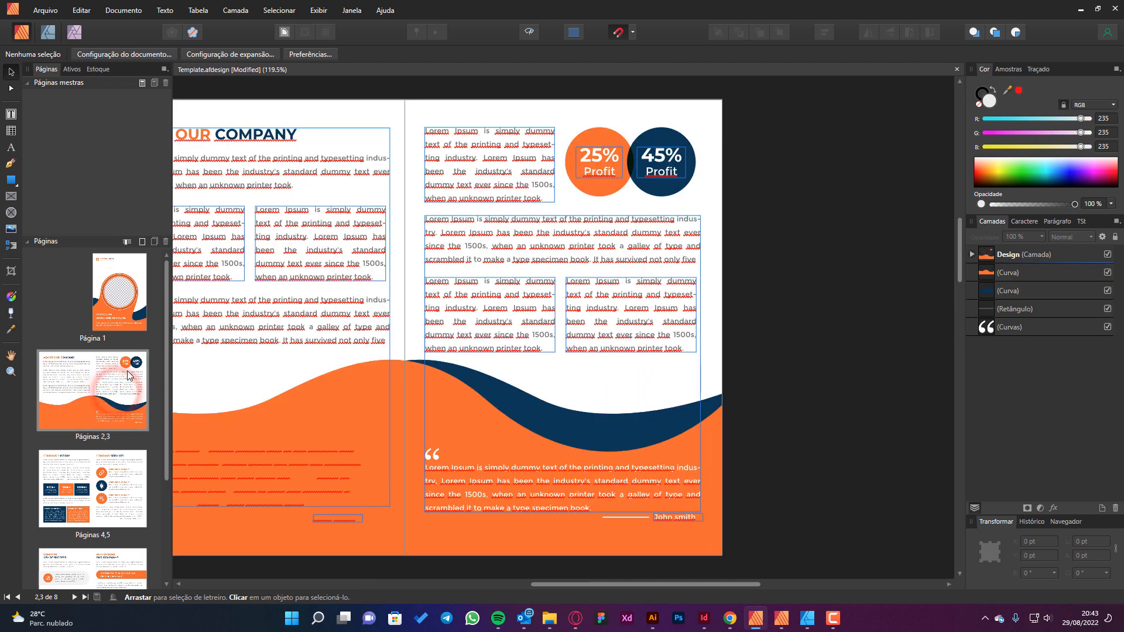
click(69, 477)
click(117, 483)
click(67, 527)
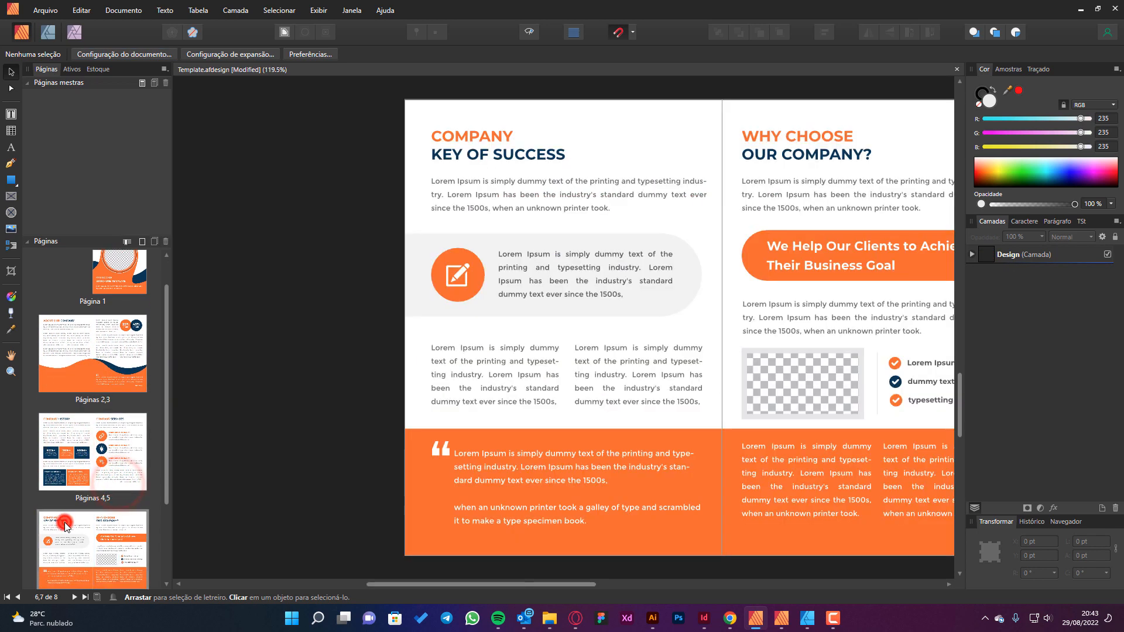
click(120, 541)
click(76, 564)
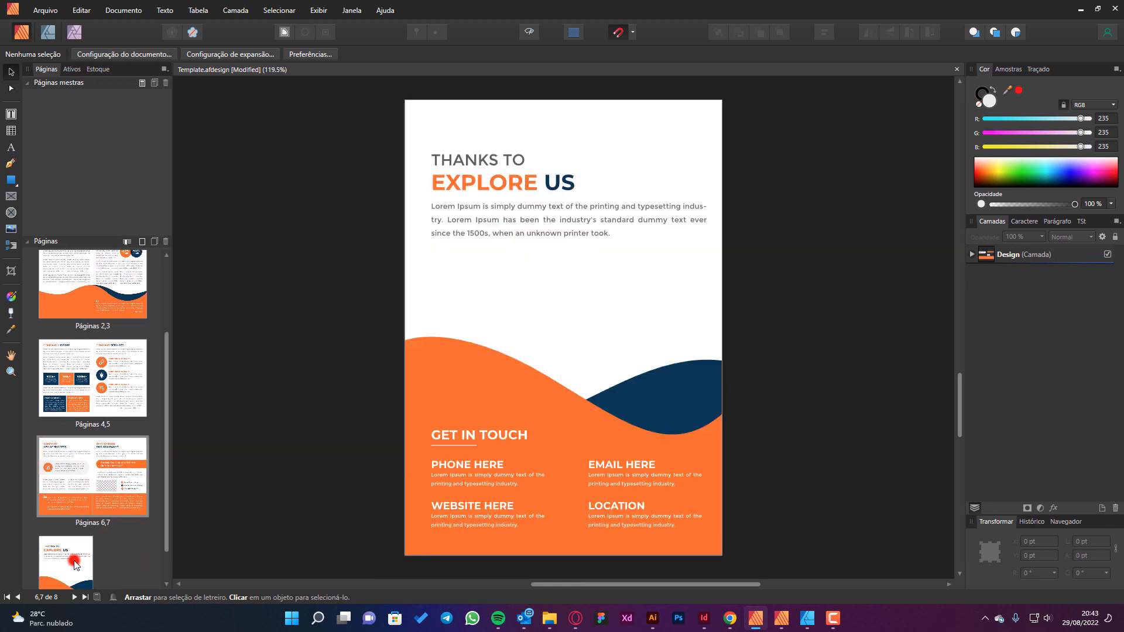
scroll(91, 420, up, 3)
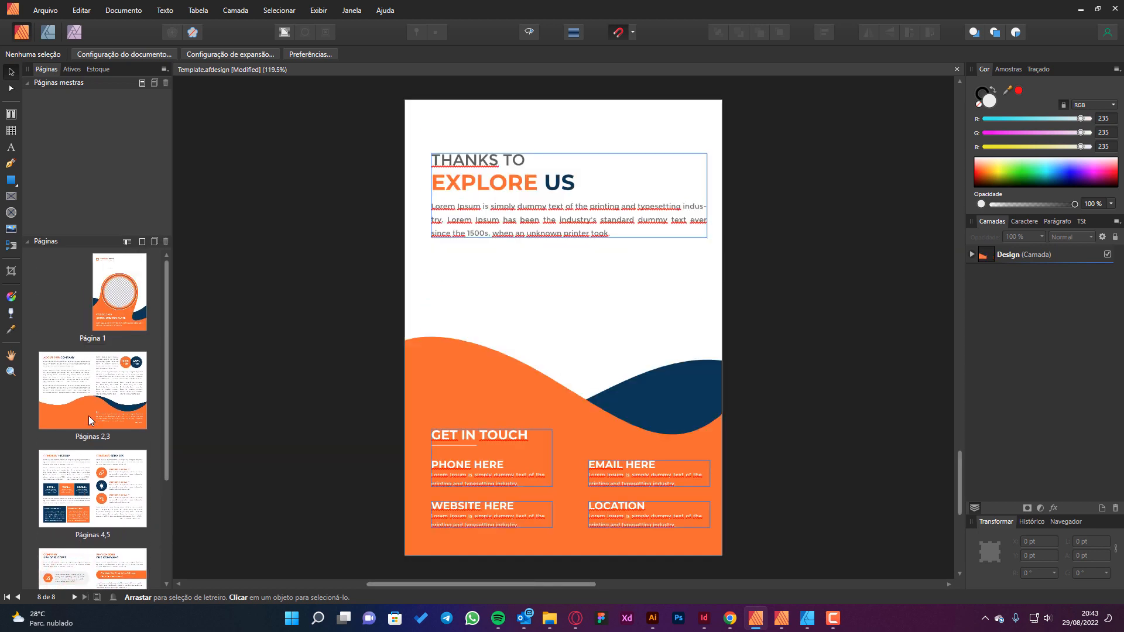
click(114, 286)
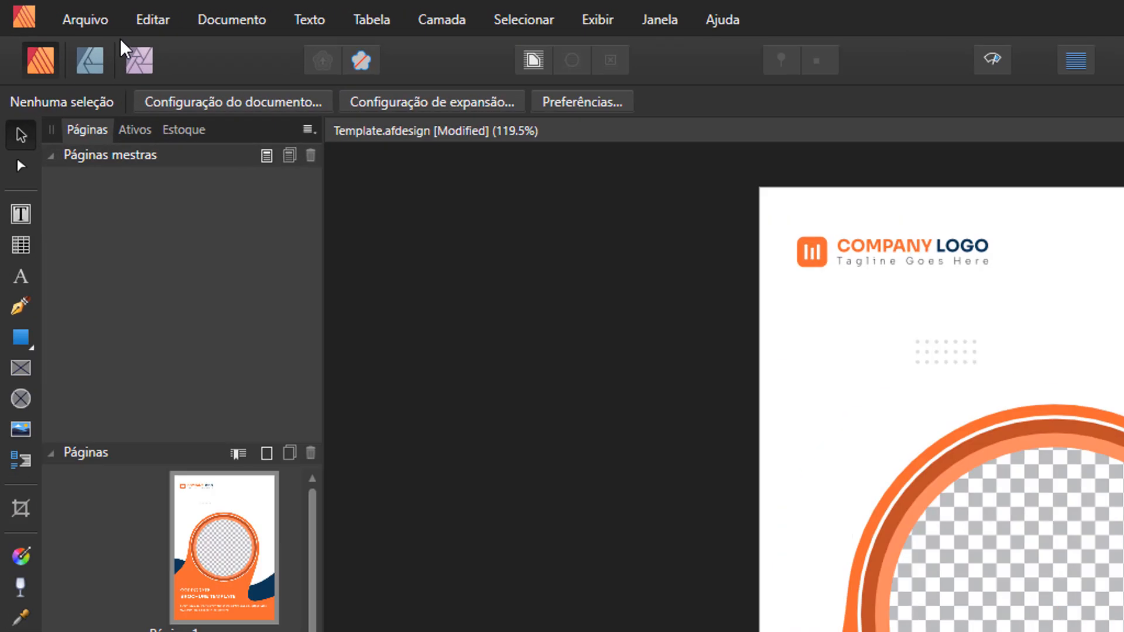
Save the document as Template.afpub in the folder Abrindo documentos no Affinity Publisher.
click(45, 10)
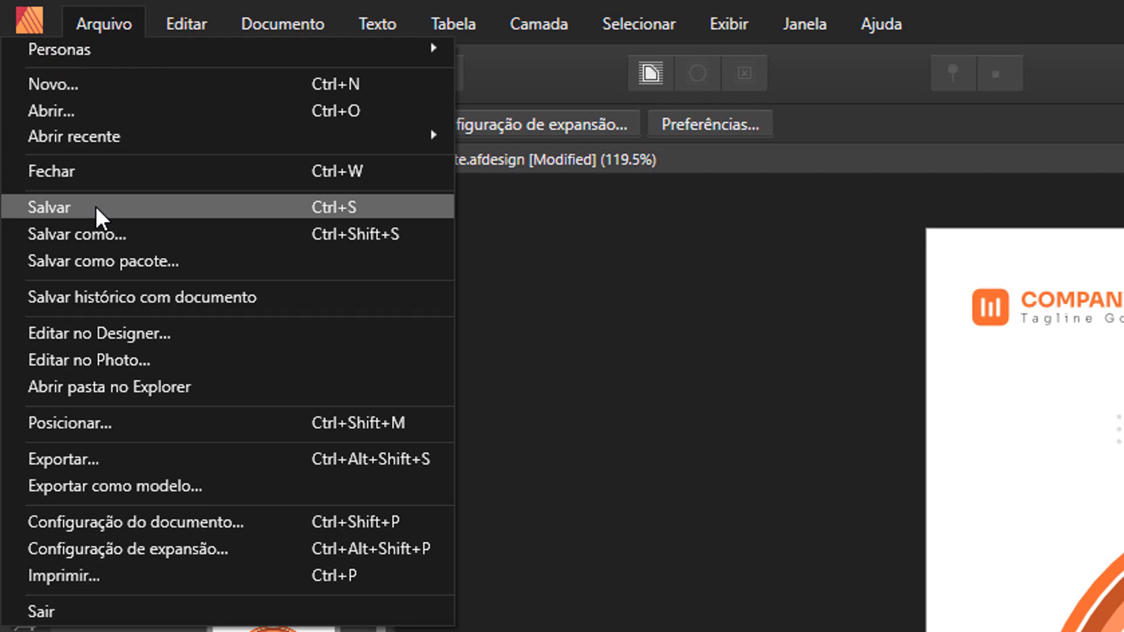
click(603, 275)
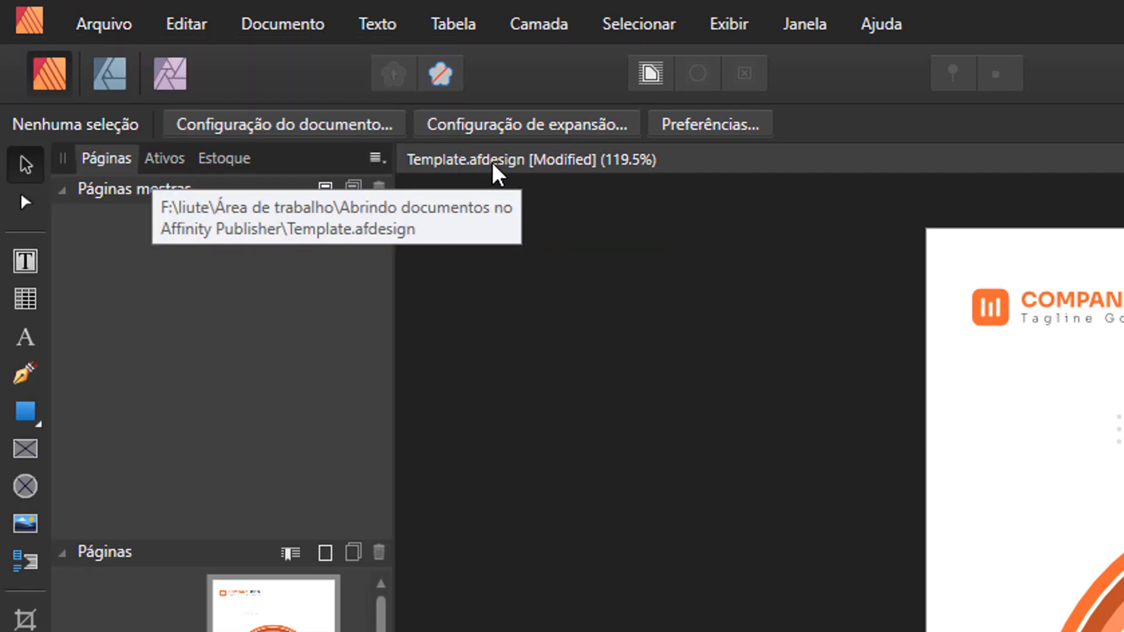
click(125, 23)
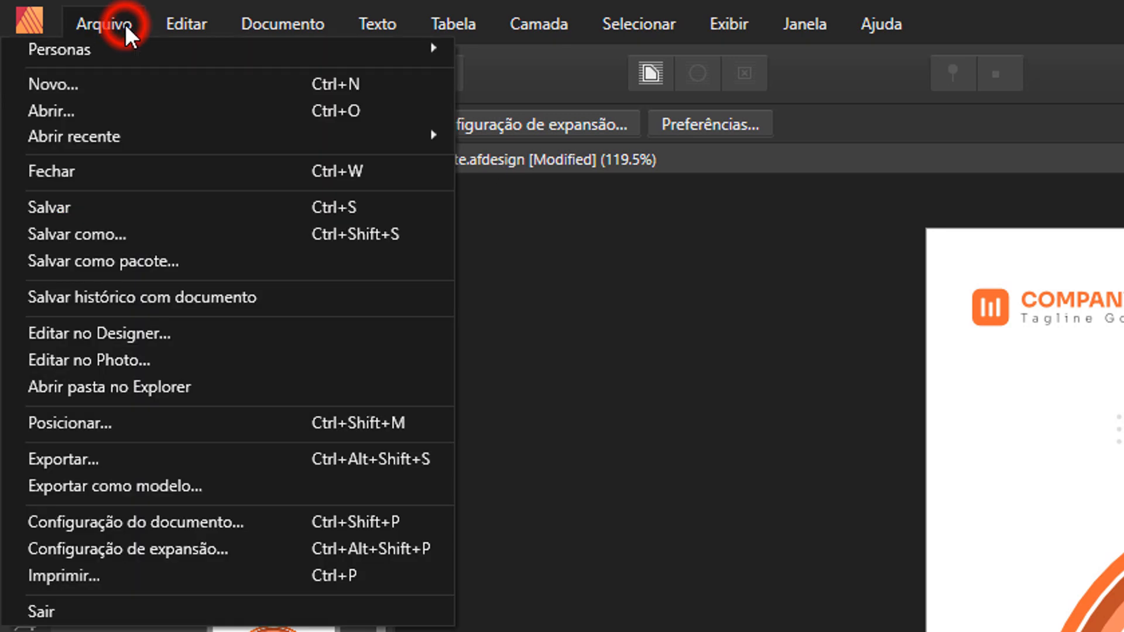
click(107, 233)
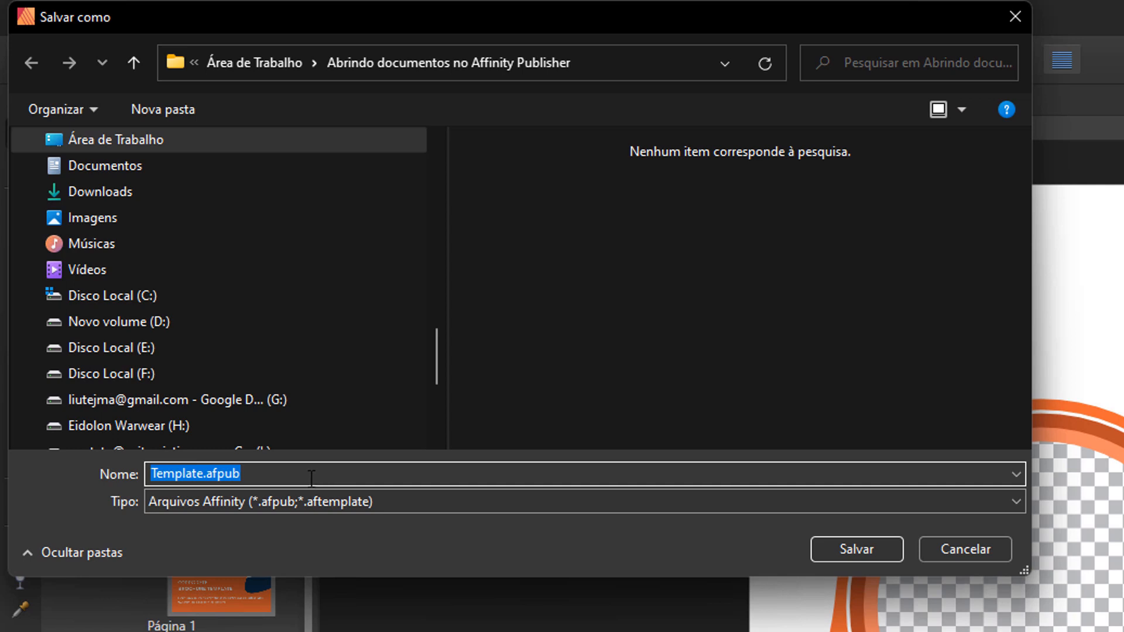
click(849, 554)
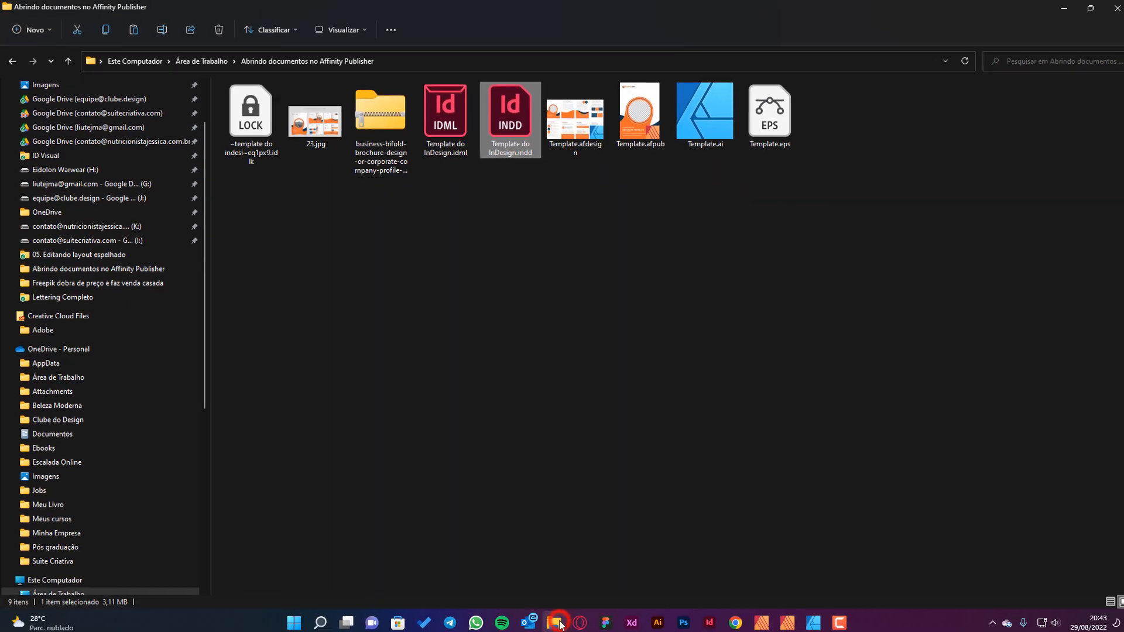
Switch to File Explorer to compare the Template.afdesign and Template.afpub files, and return to Affinity Publisher.
click(640, 398)
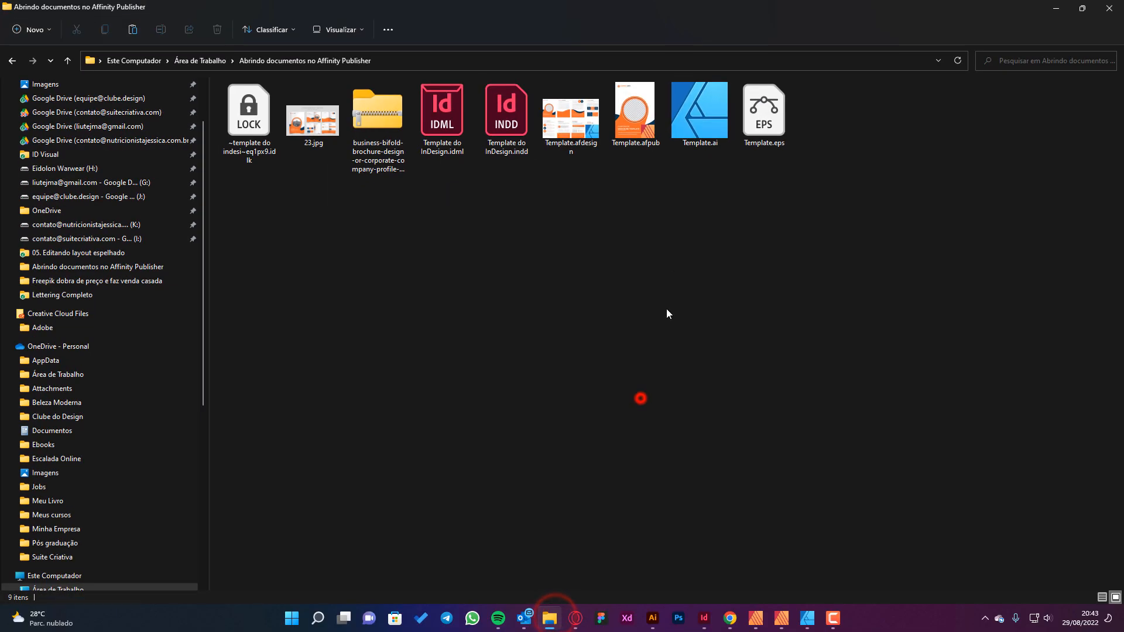
click(579, 138)
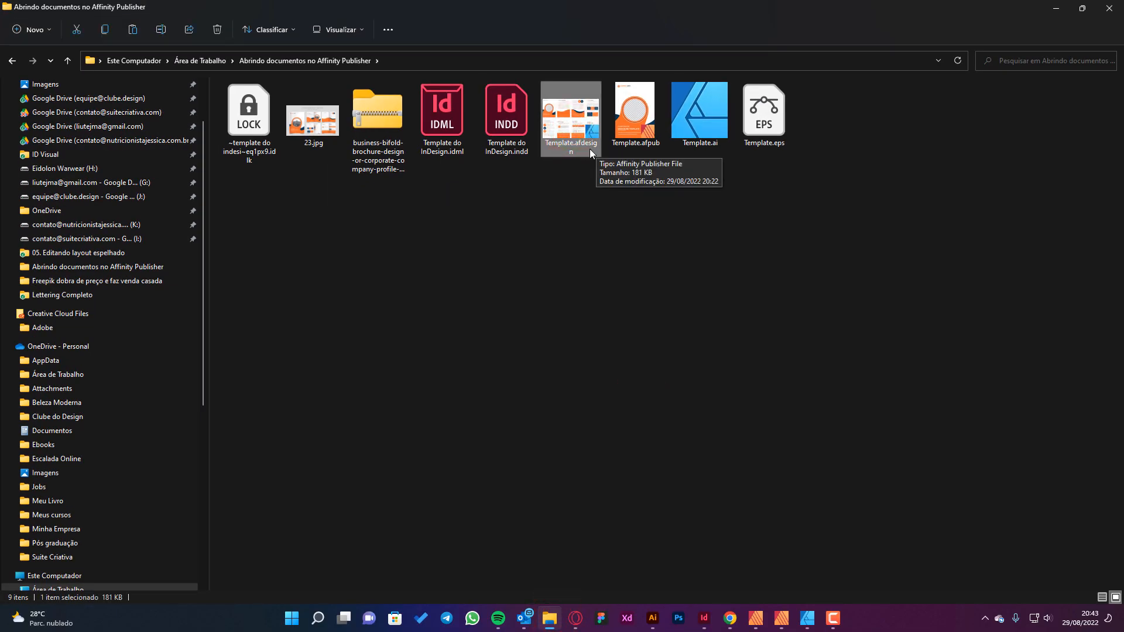
click(634, 145)
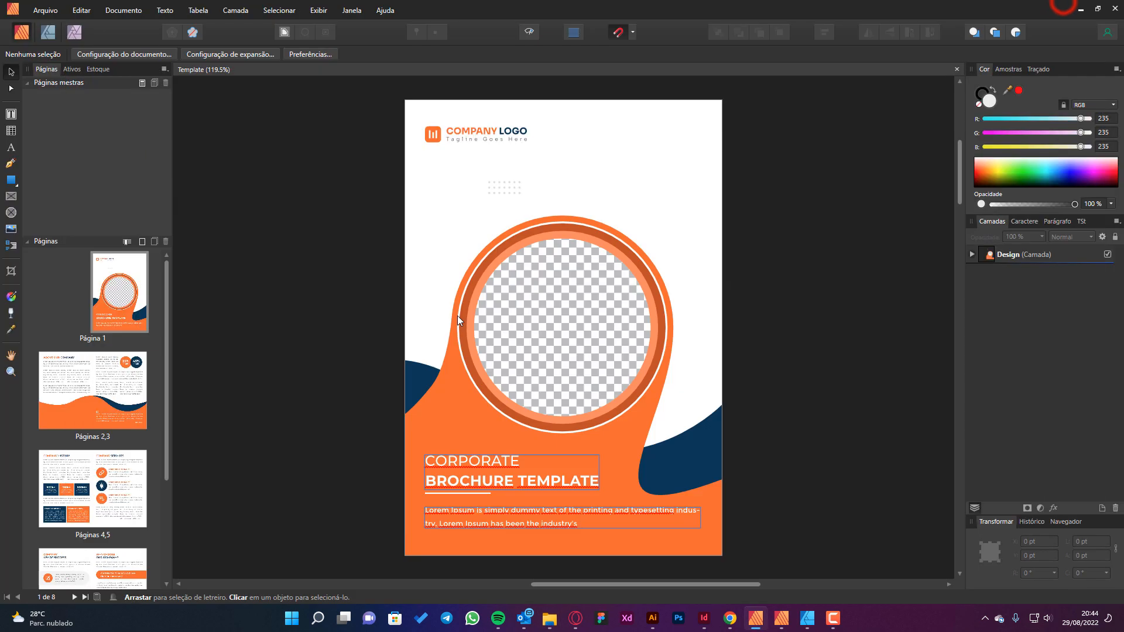
click(1057, 8)
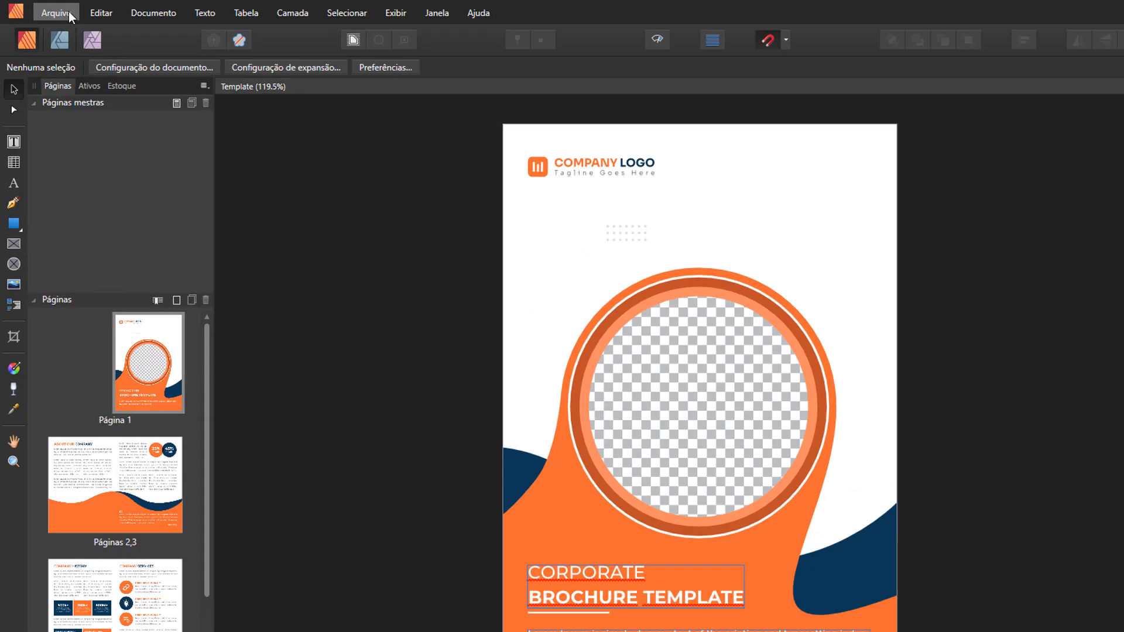
Open Template.eps in Affinity Publisher and clear the initial layer selection.
click(45, 10)
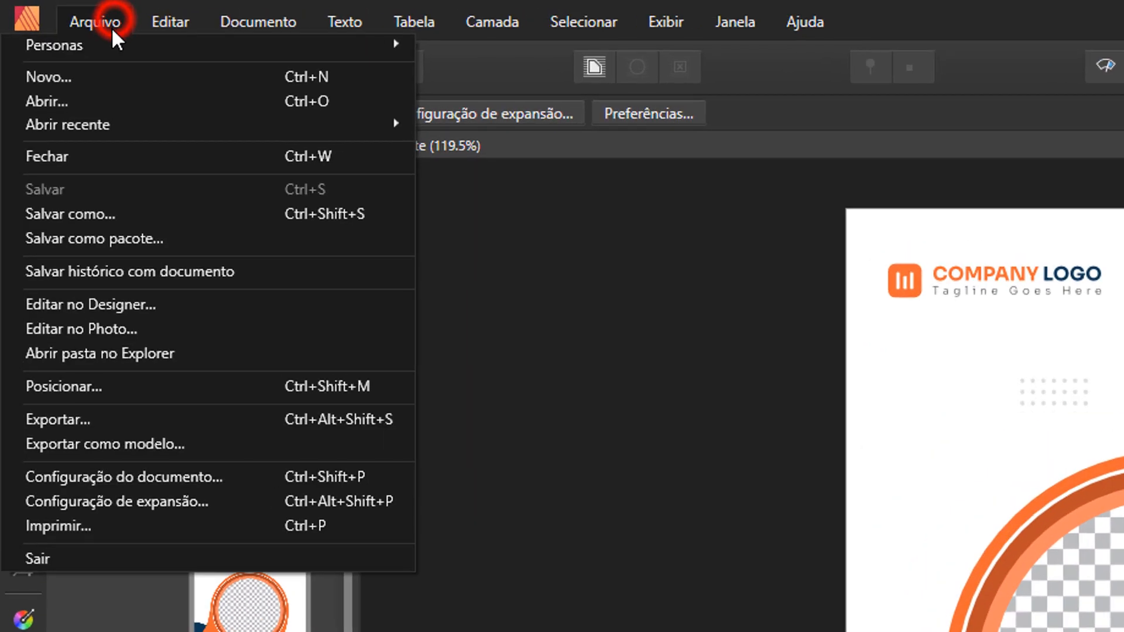
click(79, 97)
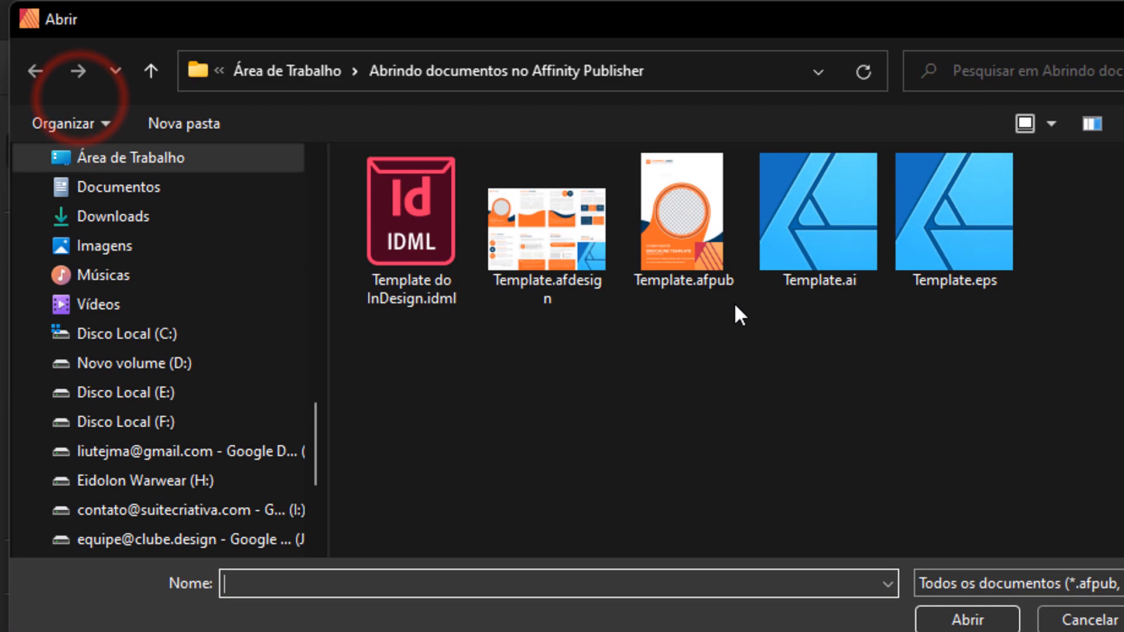
click(936, 258)
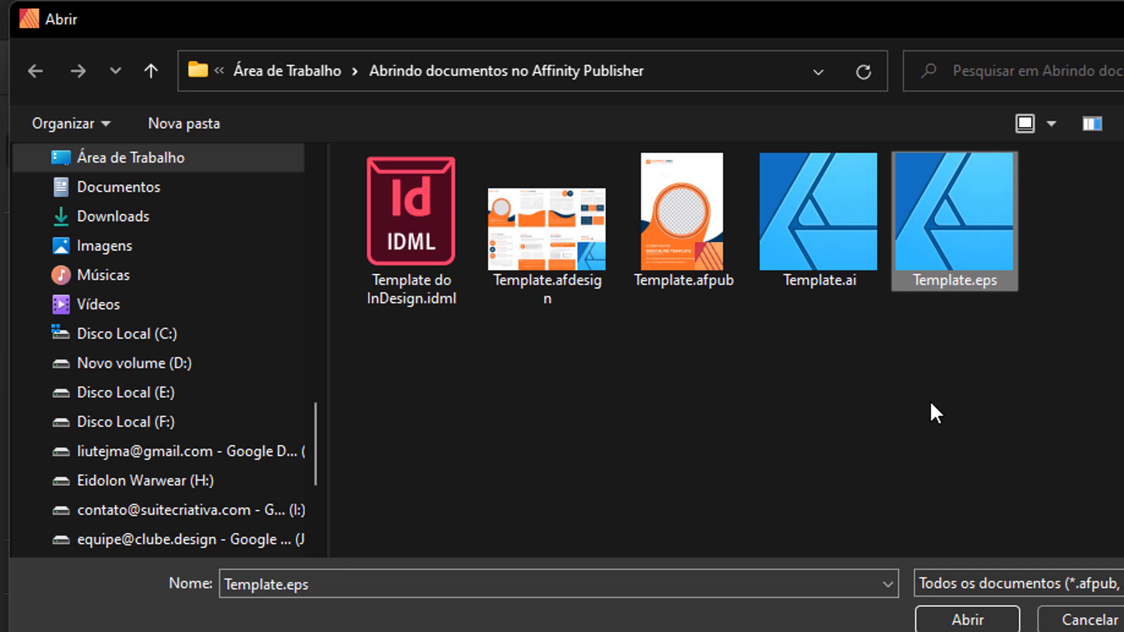
click(959, 618)
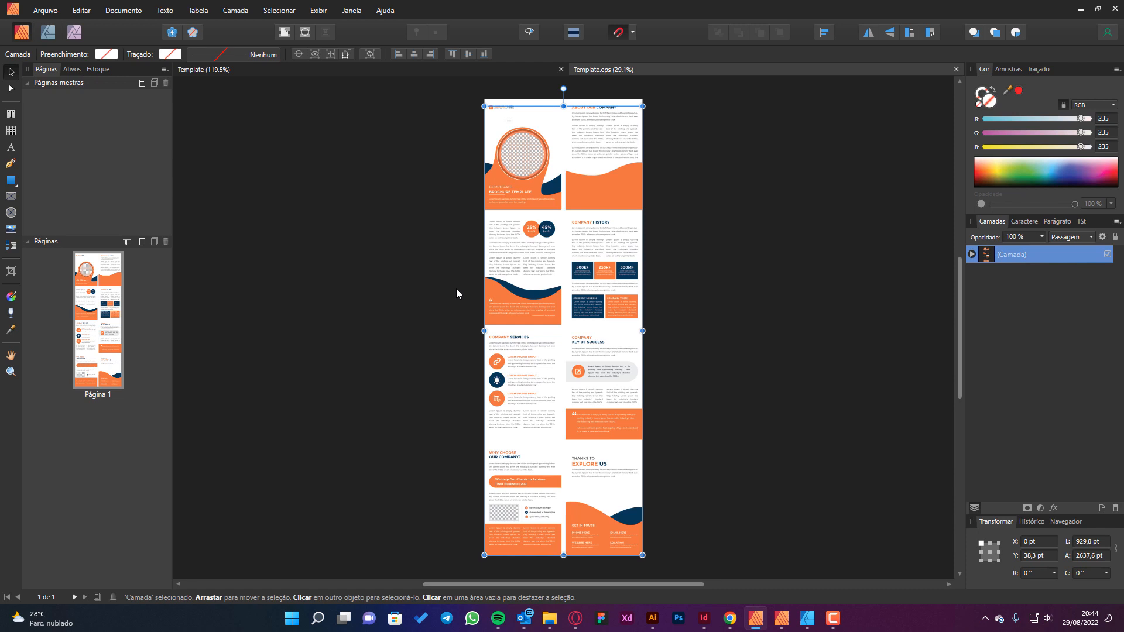
click(758, 275)
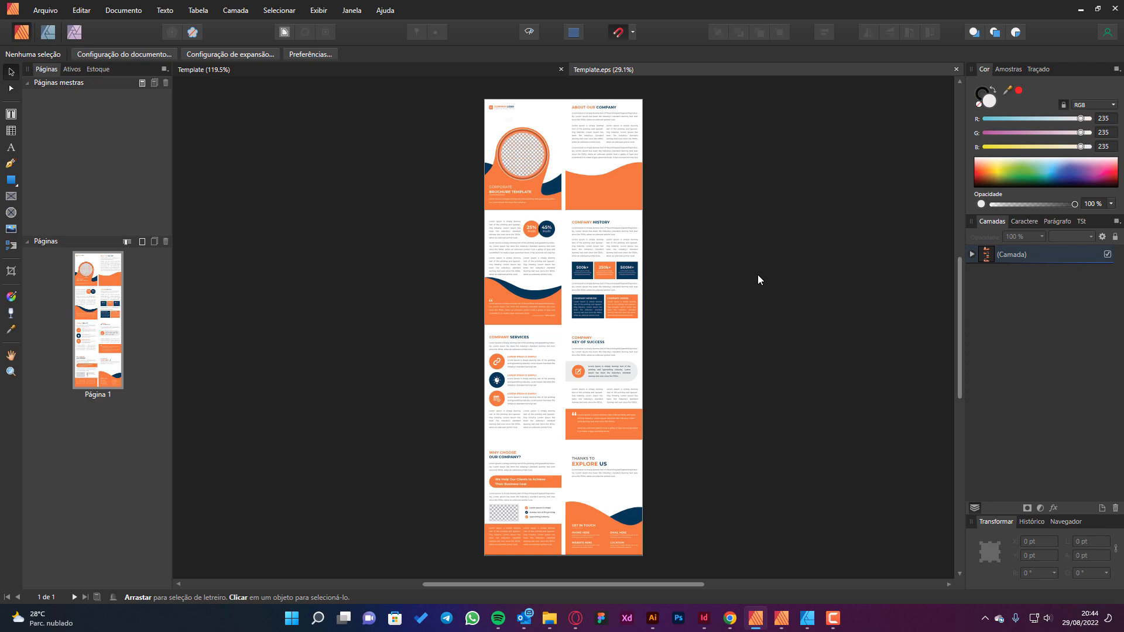
Switch to Adobe Illustrator, open Template.eps there and fit the artboard in the window.
click(653, 617)
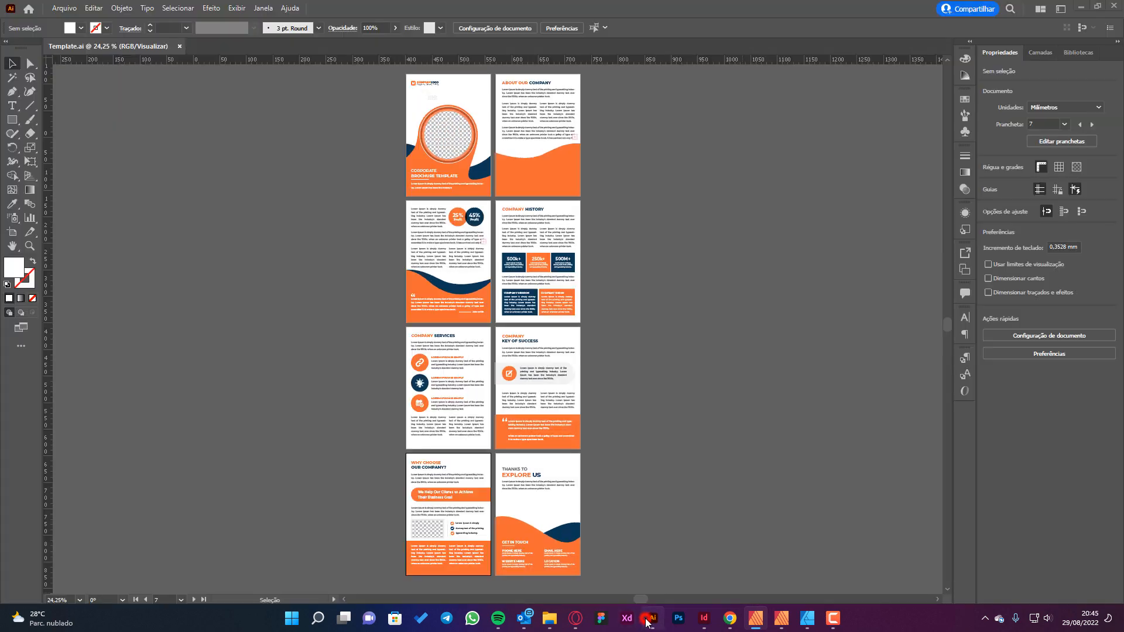
click(64, 7)
click(82, 51)
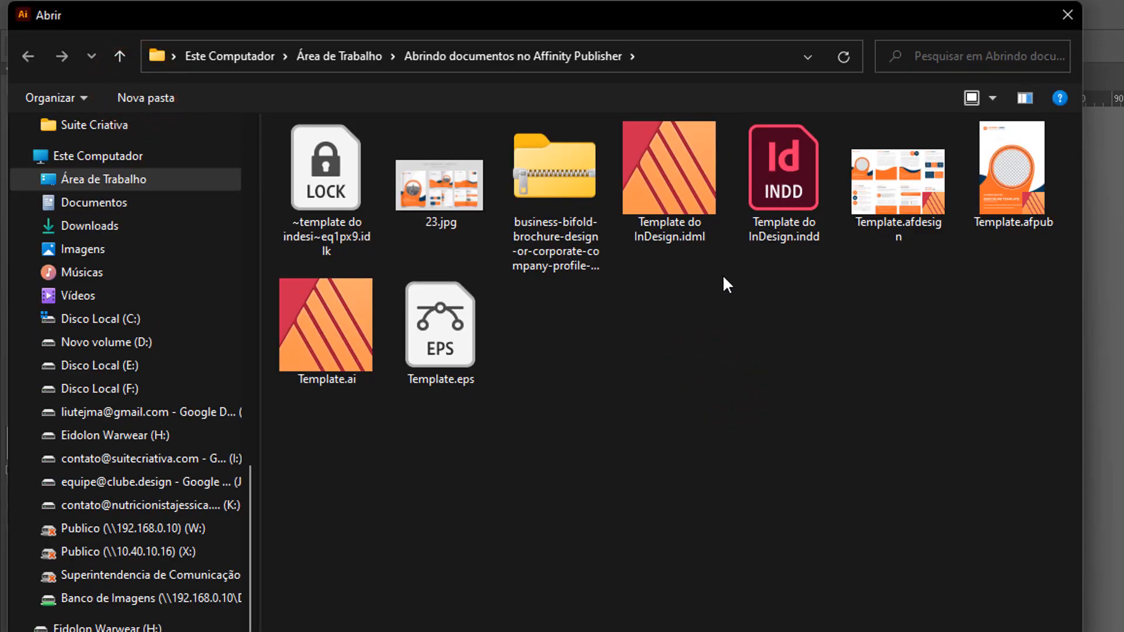
double_click(427, 325)
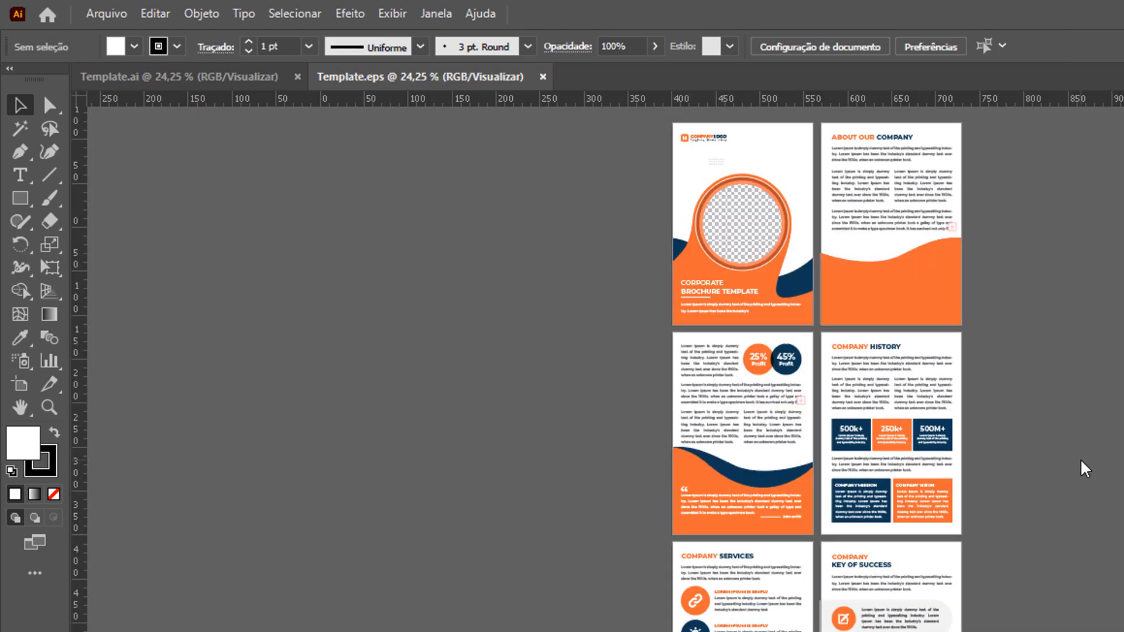
key(ctrl+0)
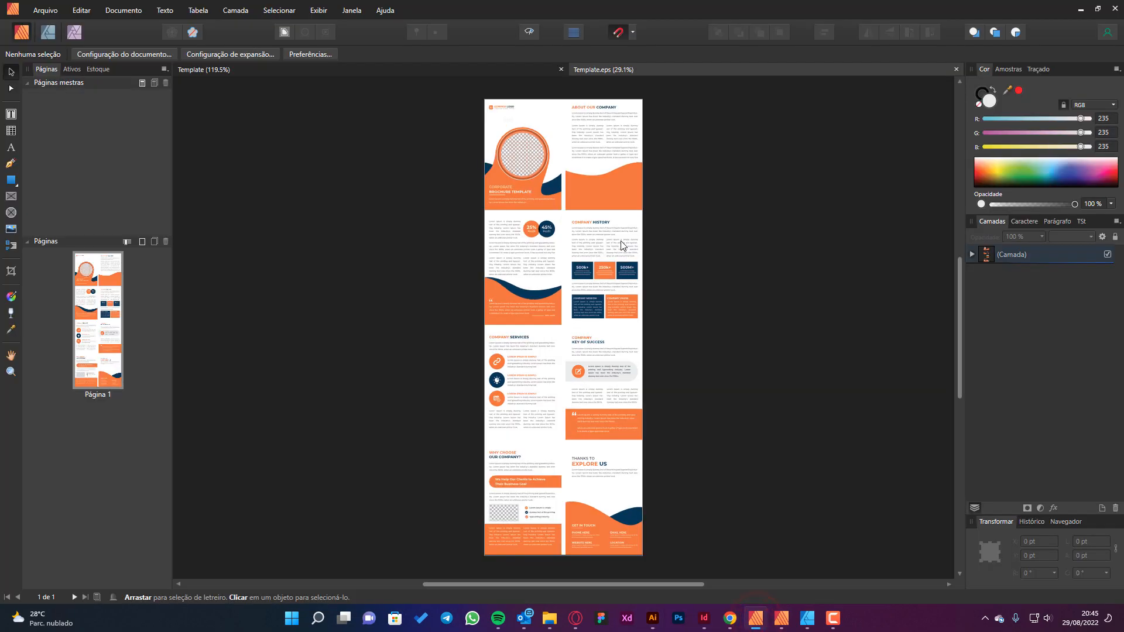
Select the About Our Company page group in Template.eps and start opening Template.ai from the folder Abrindo documentos no Affinity Publisher.
click(600, 161)
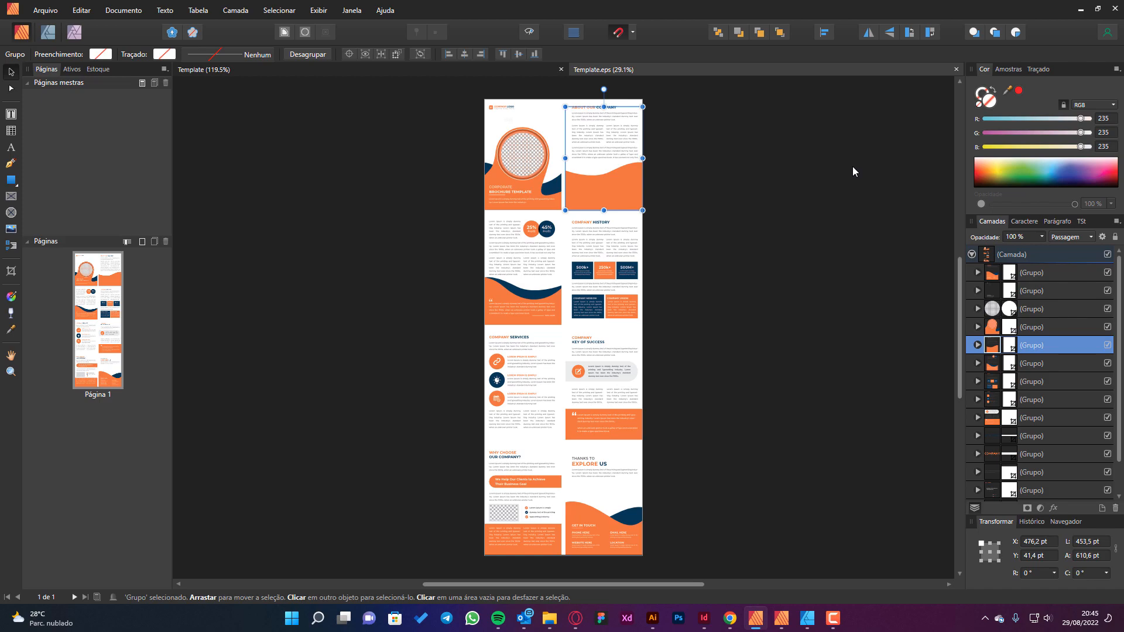
click(45, 10)
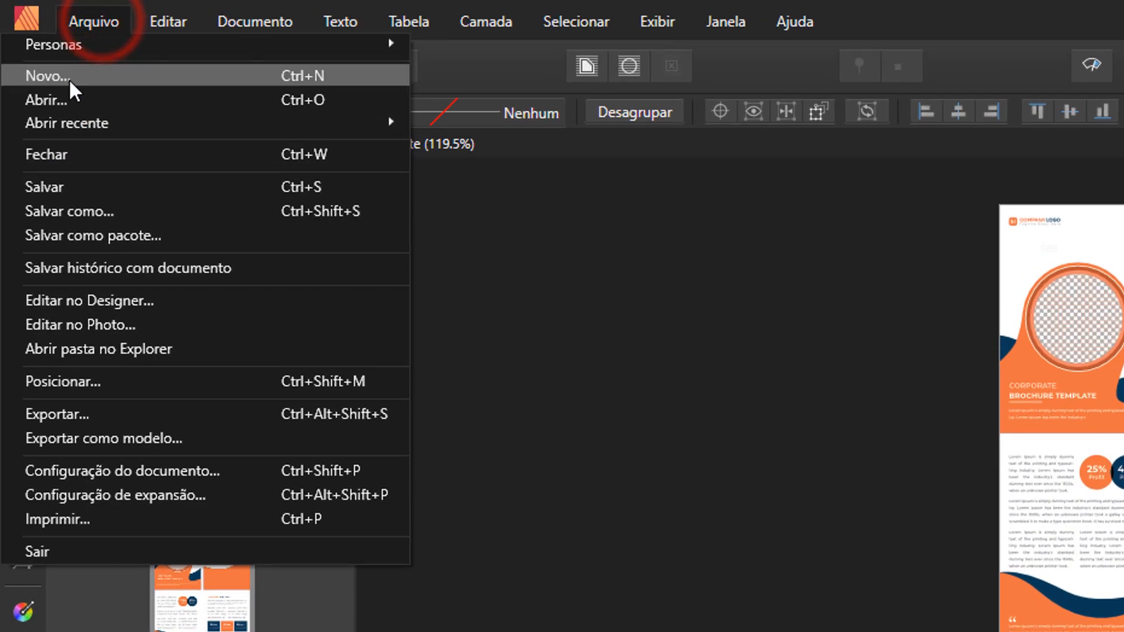
click(59, 98)
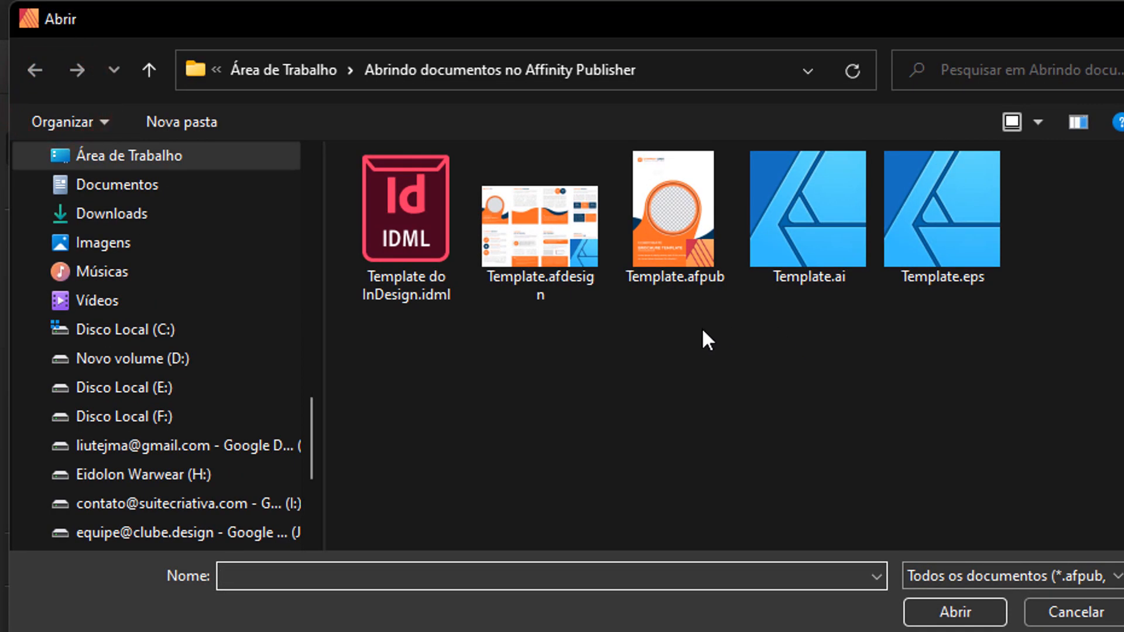
click(782, 238)
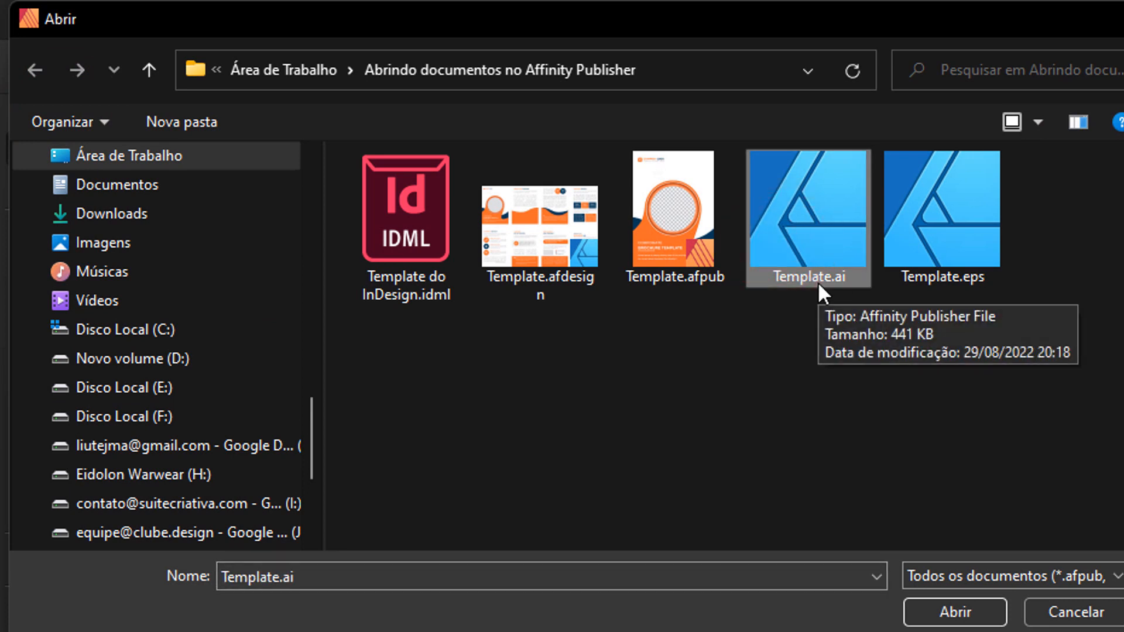
click(942, 609)
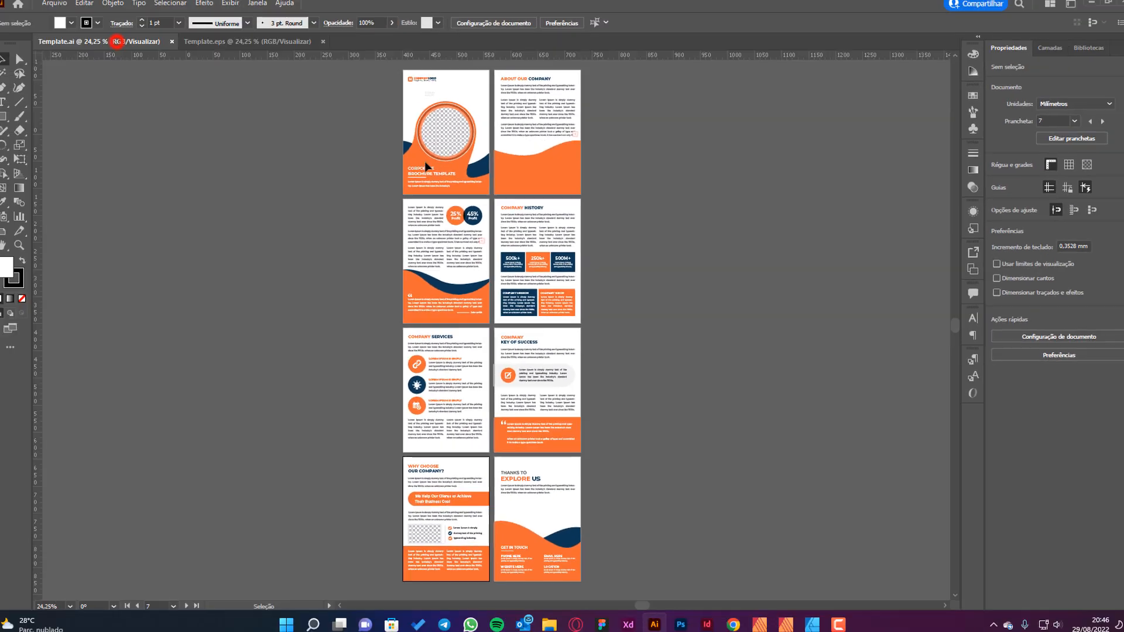
Check the option for creating a PDF-compatible file in Adobe Illustrator's save options for Template.ai.
key(ctrl+shift+s)
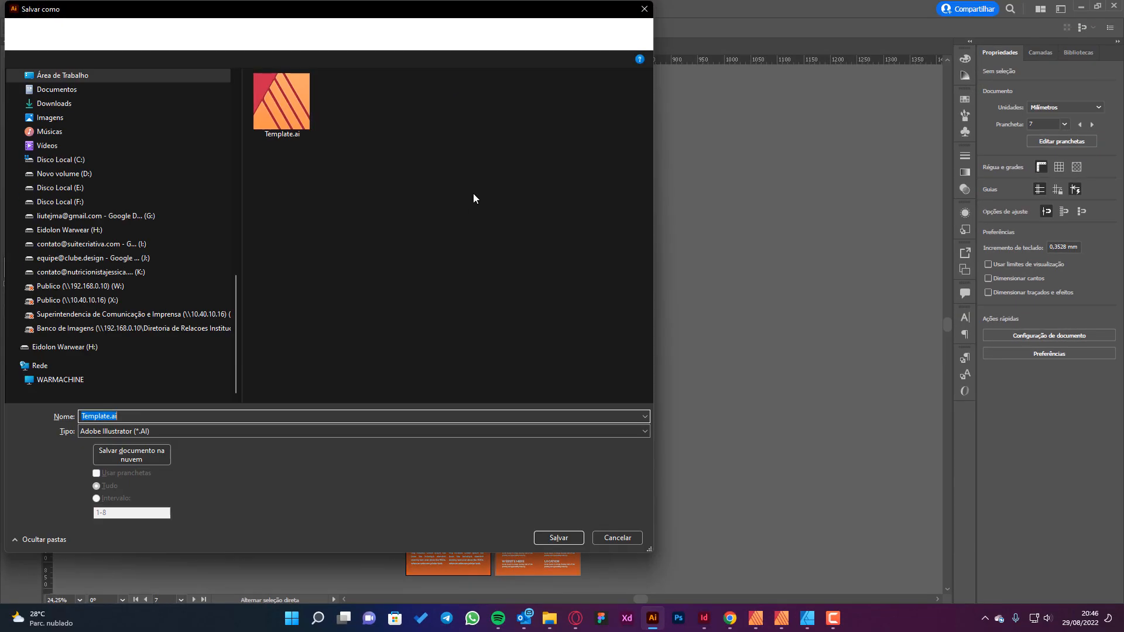
click(565, 536)
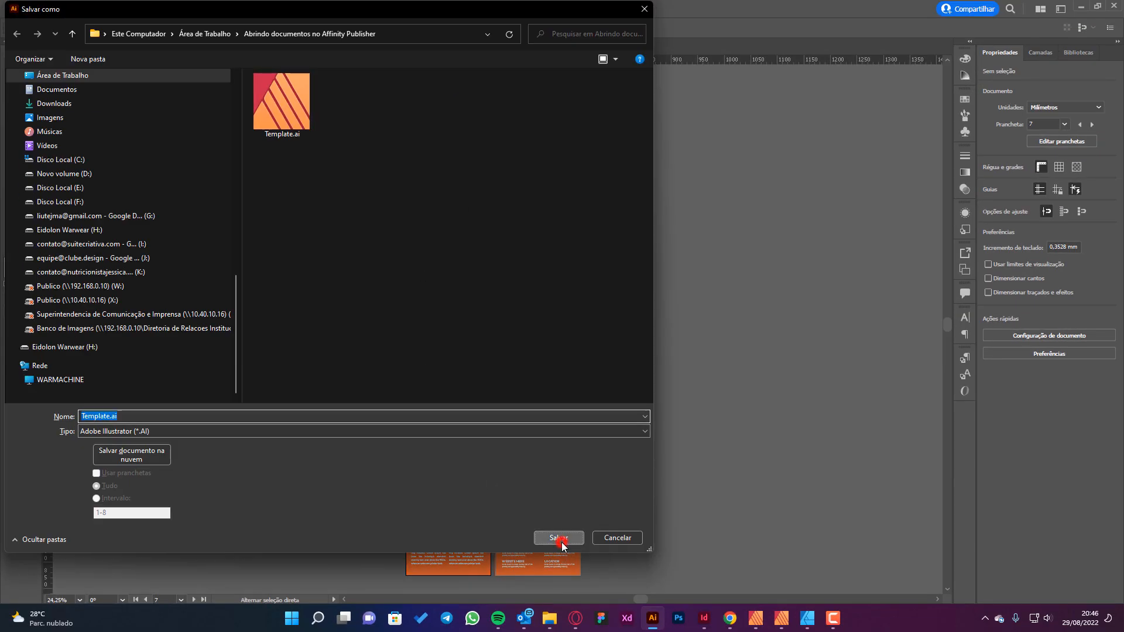
click(600, 353)
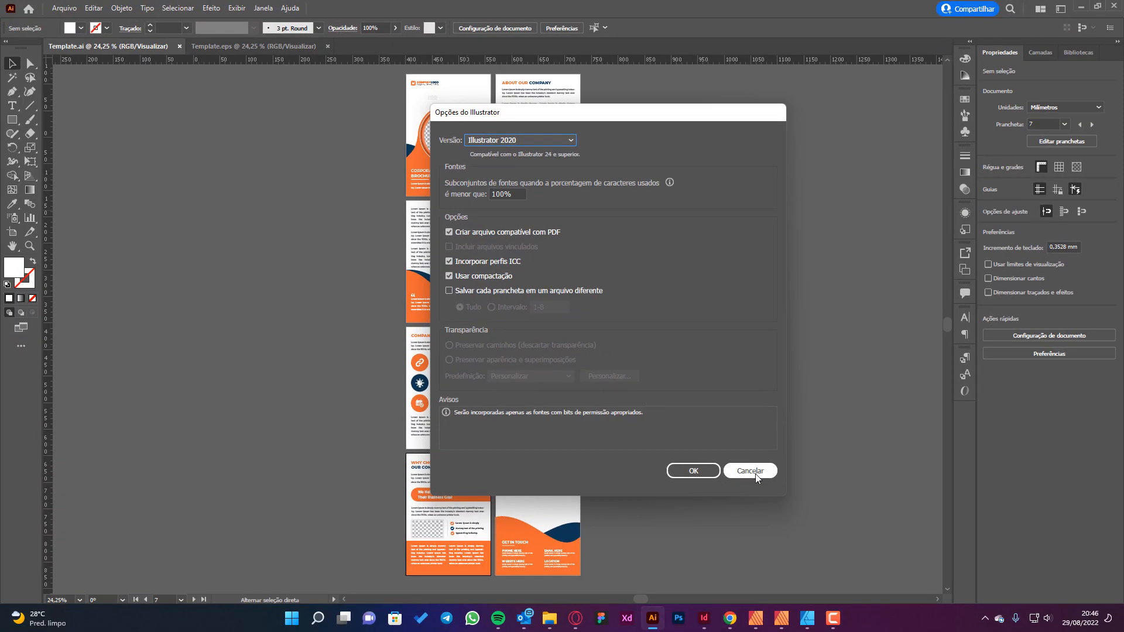
click(755, 473)
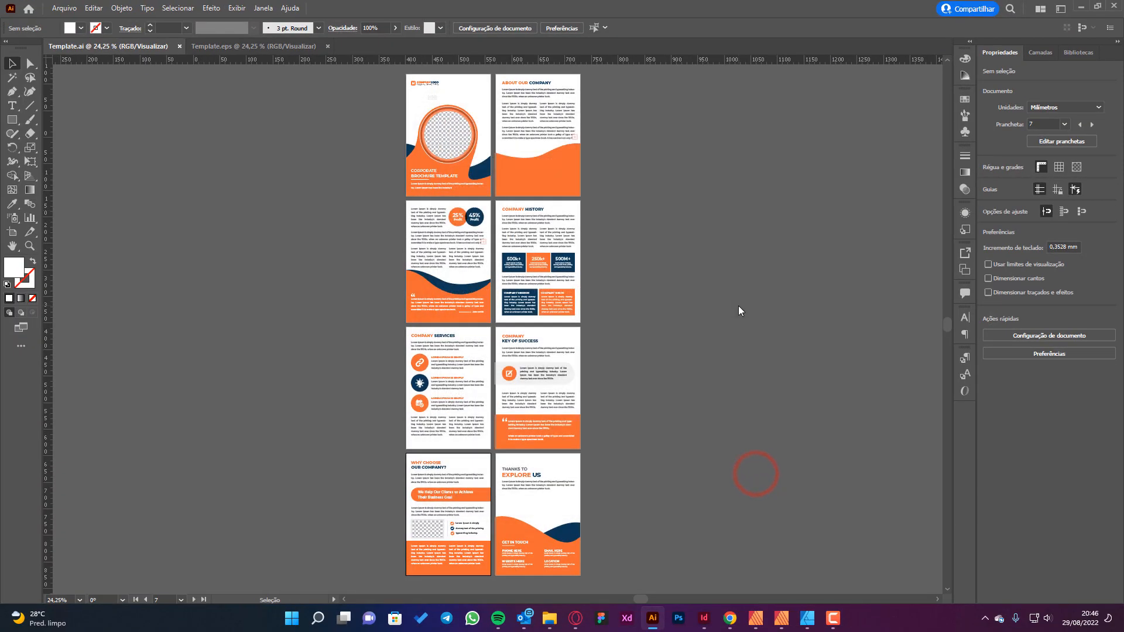
Return to Affinity Publisher, load all pages of Template.ai with estimated DPI and colour space, and clear the selection.
click(756, 619)
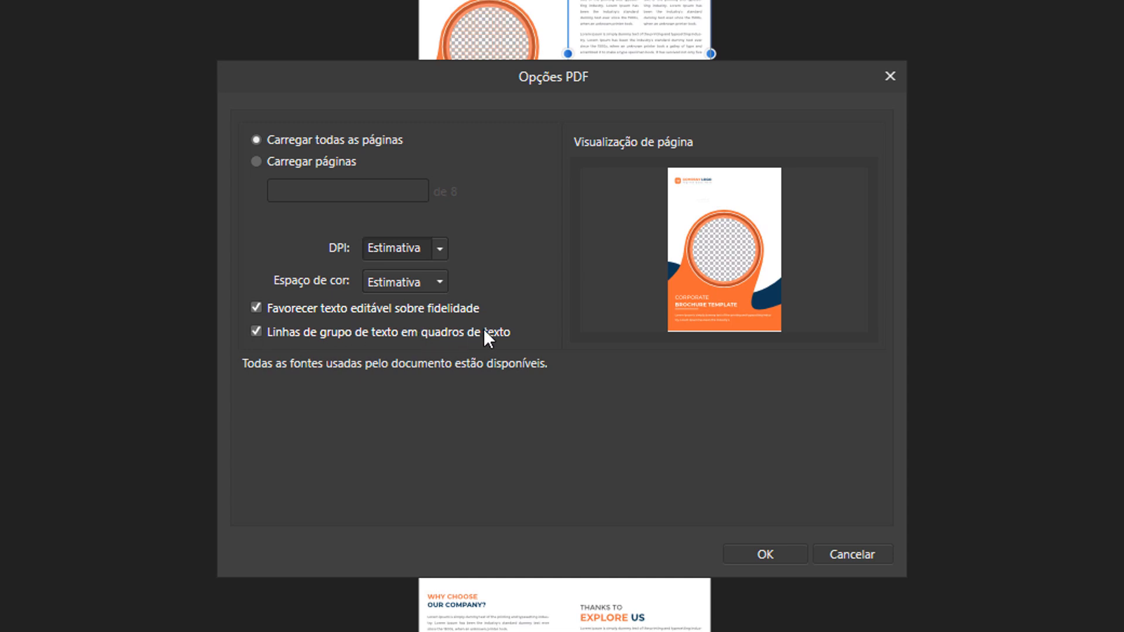
click(776, 552)
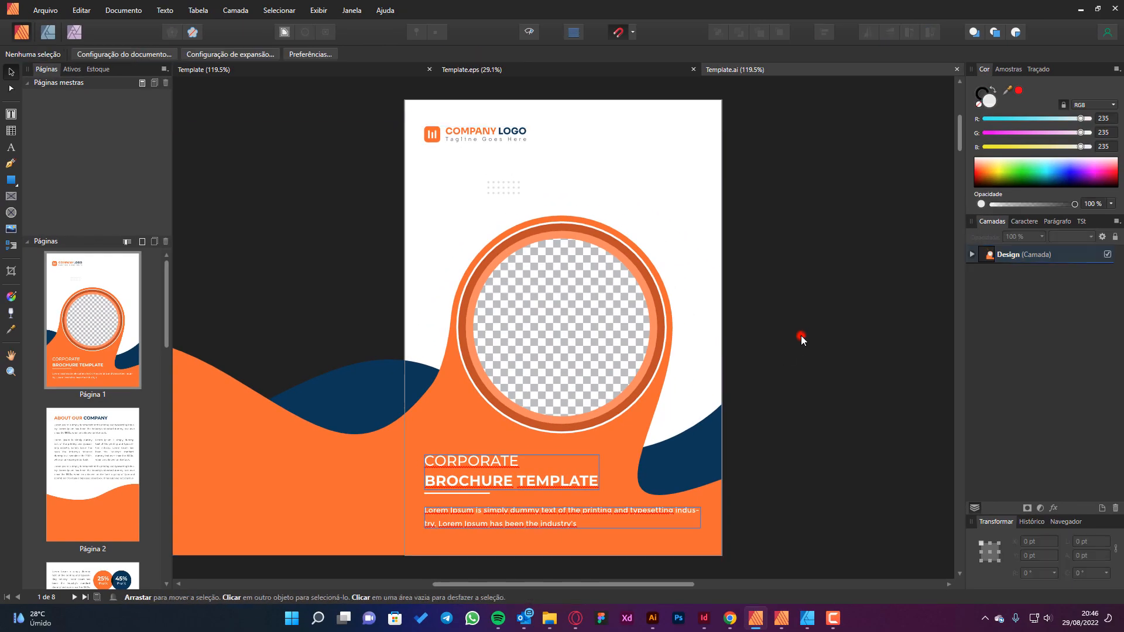
click(801, 335)
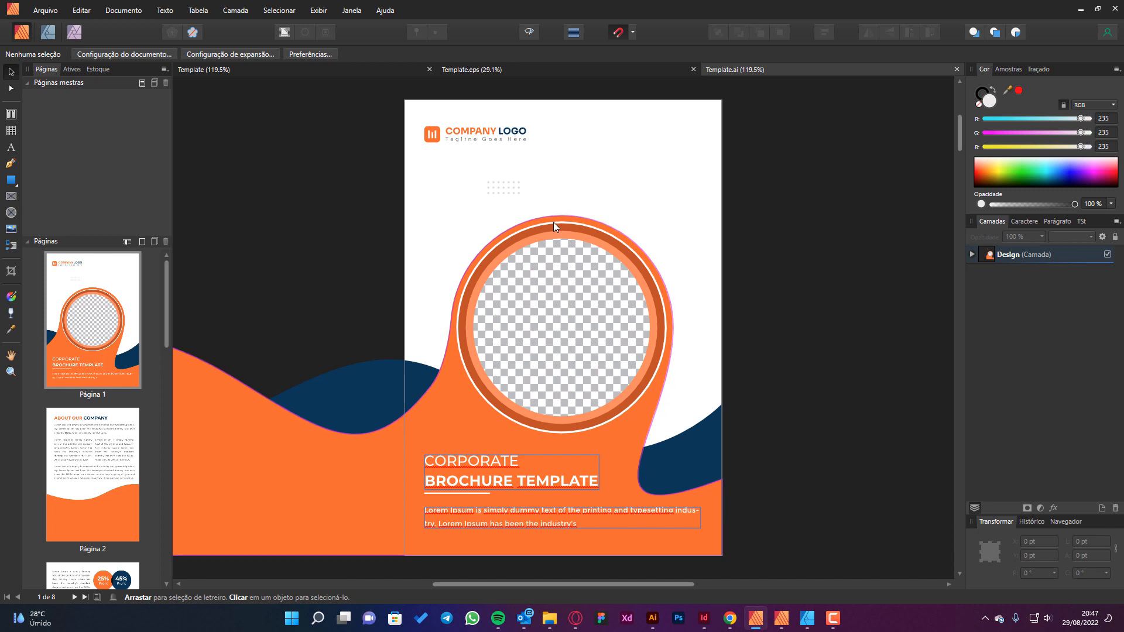
Inspect the navy and orange curves extending beyond page 1 of Template.ai by selecting each in turn.
click(381, 389)
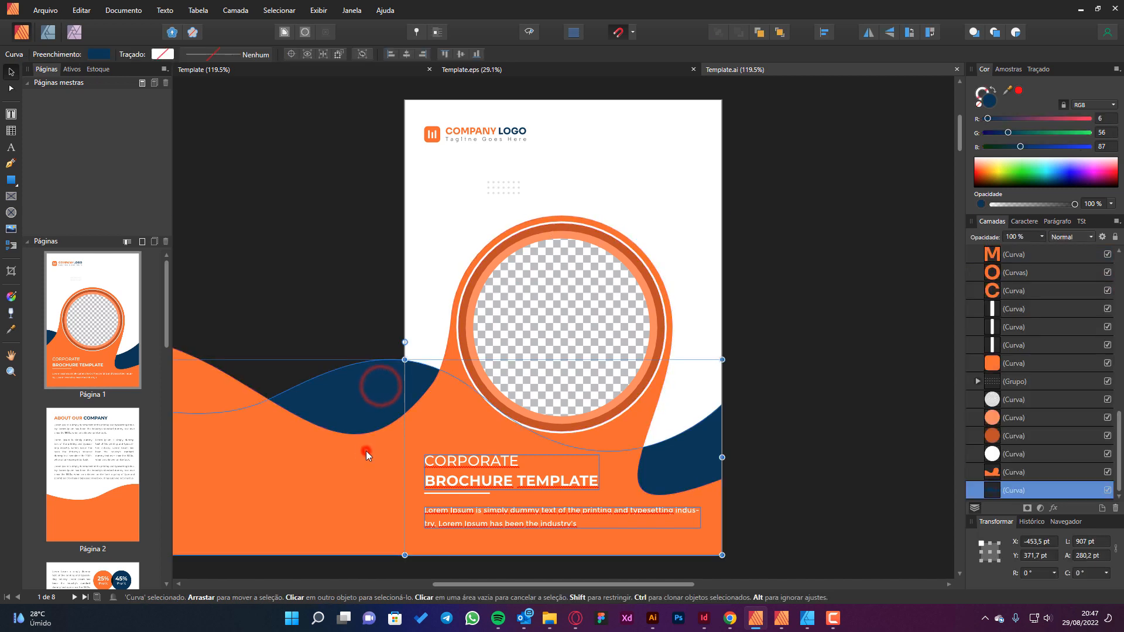
click(371, 457)
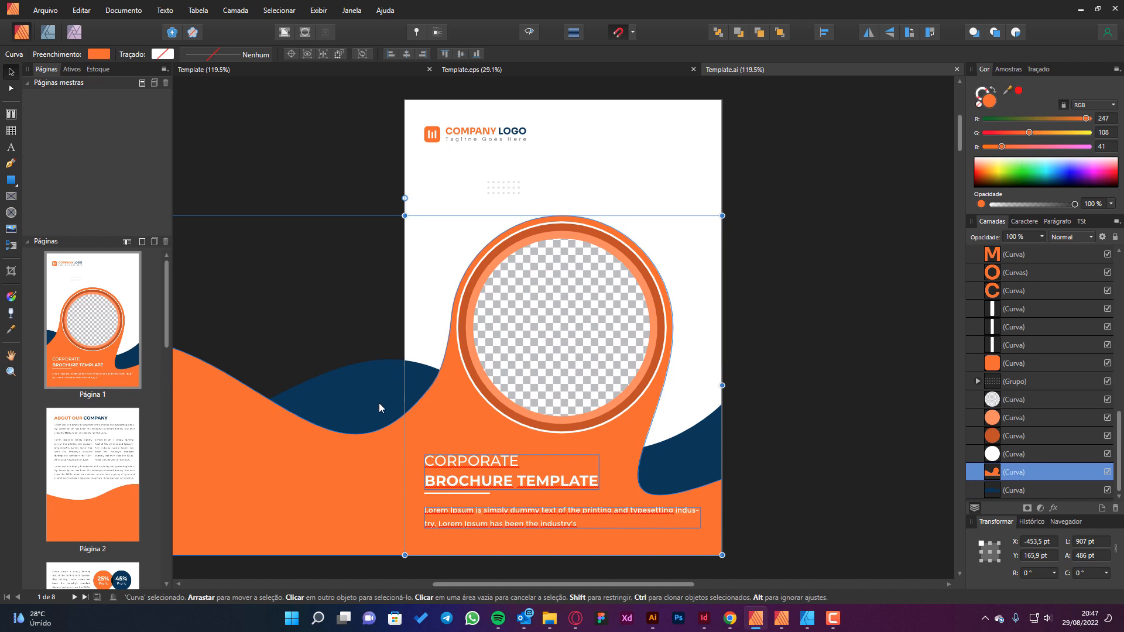
click(343, 399)
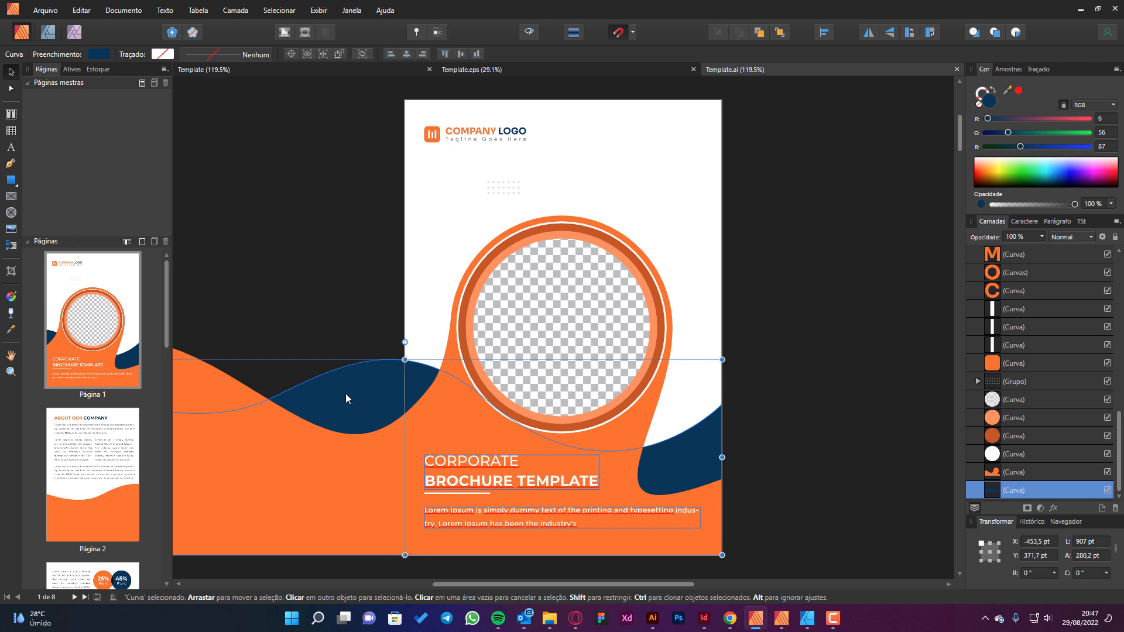
click(331, 455)
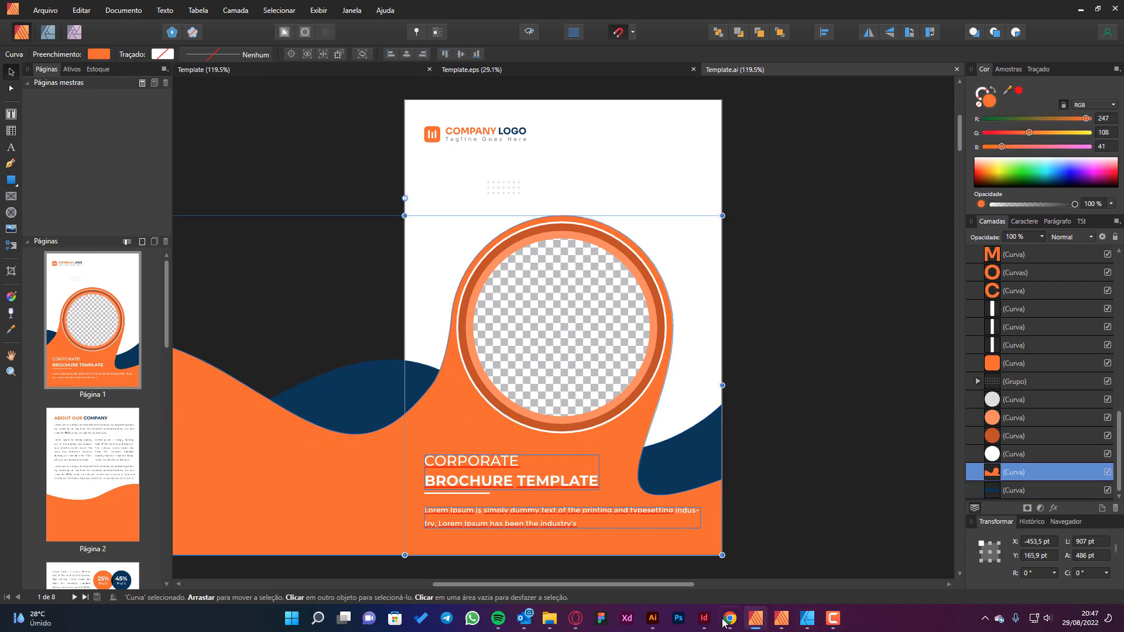
Switch to Adobe Illustrator, isolate the orange shape inside the first artboard's clip group to examine it, and exit isolation mode.
click(652, 619)
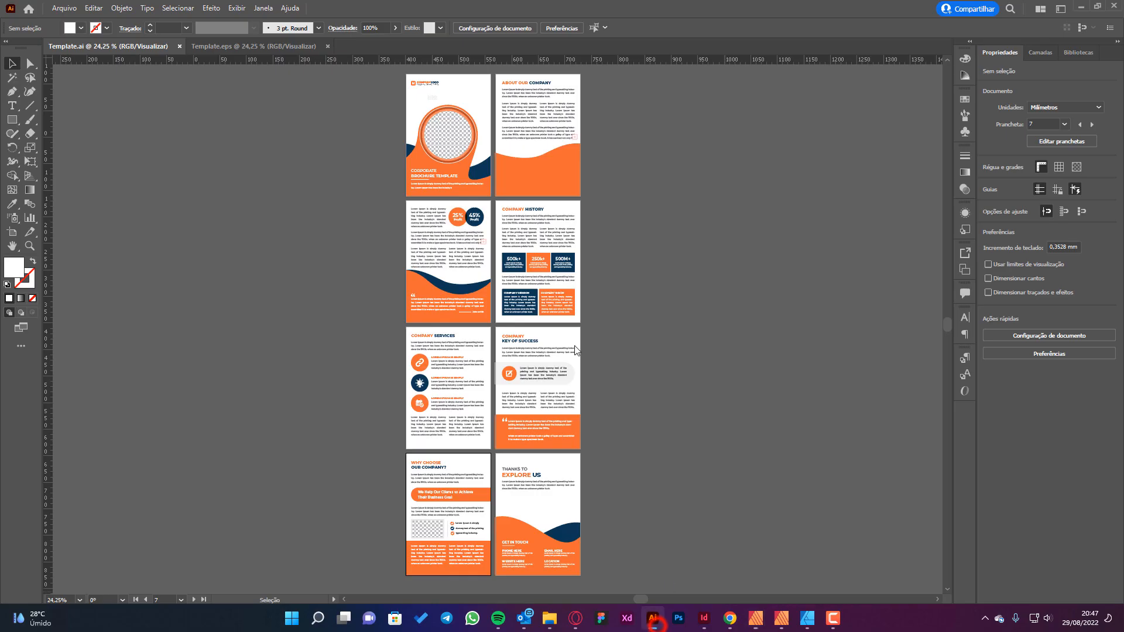
click(417, 166)
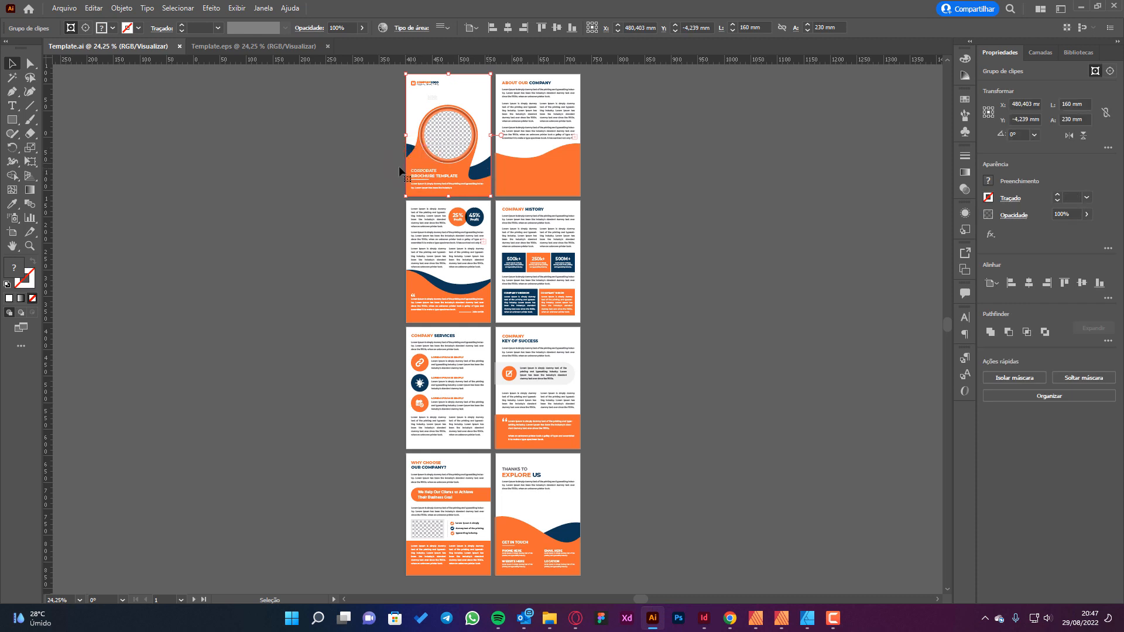
click(325, 147)
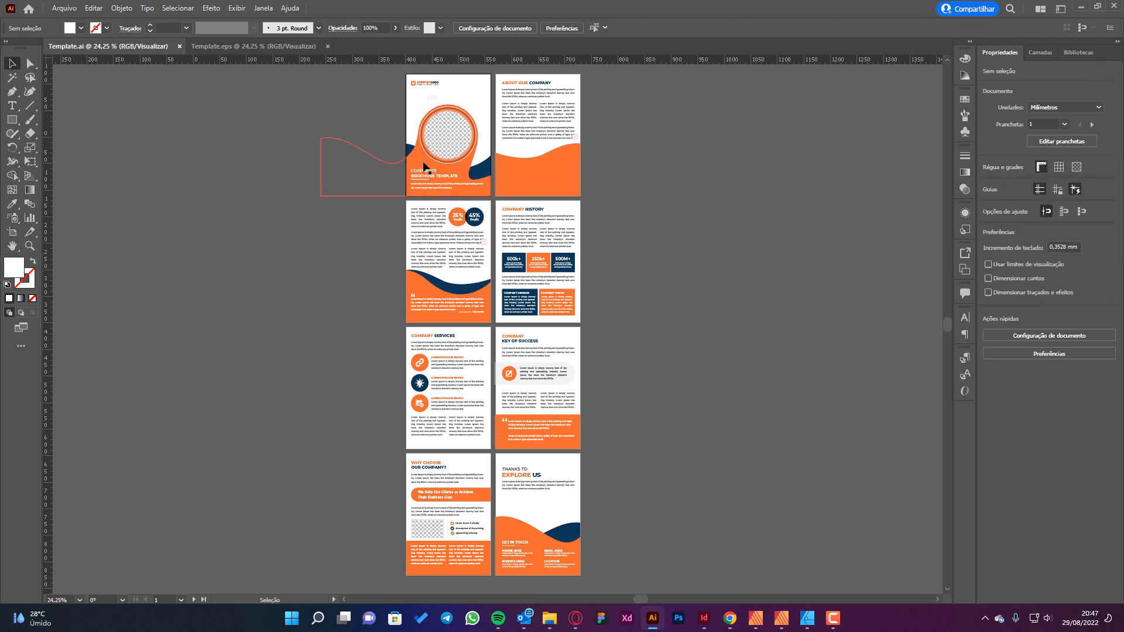
double_click(411, 156)
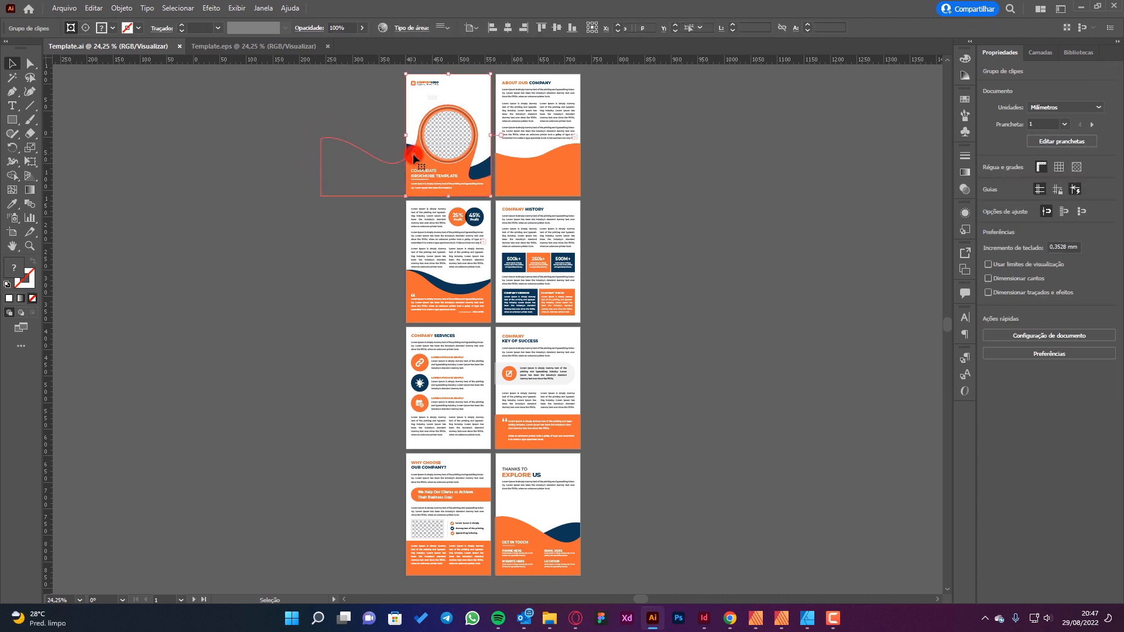
click(408, 163)
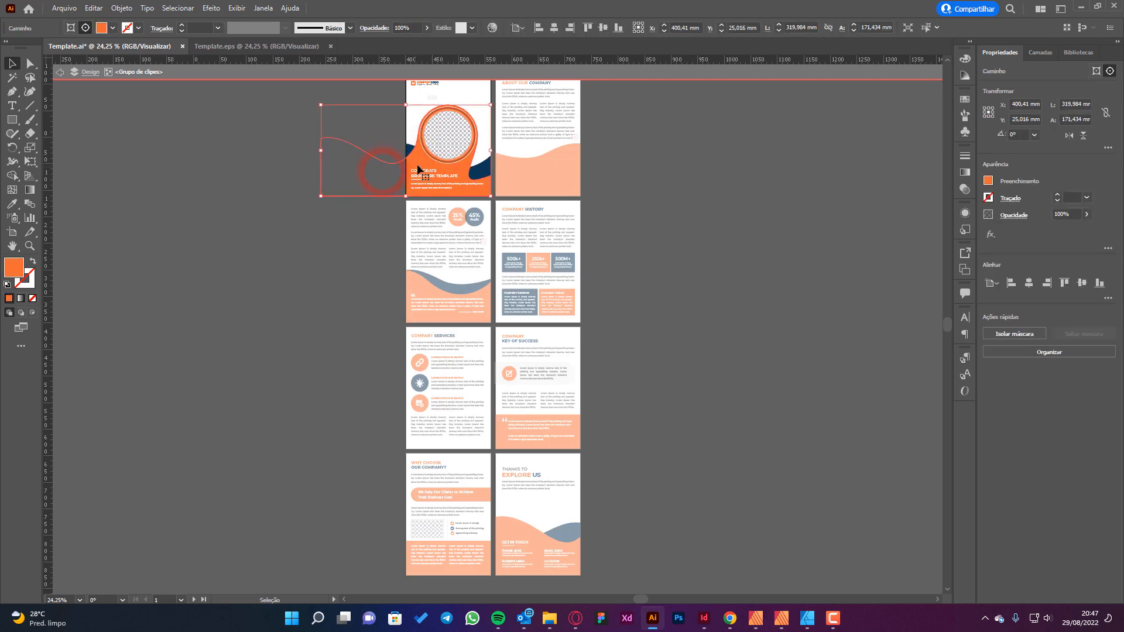
double_click(416, 163)
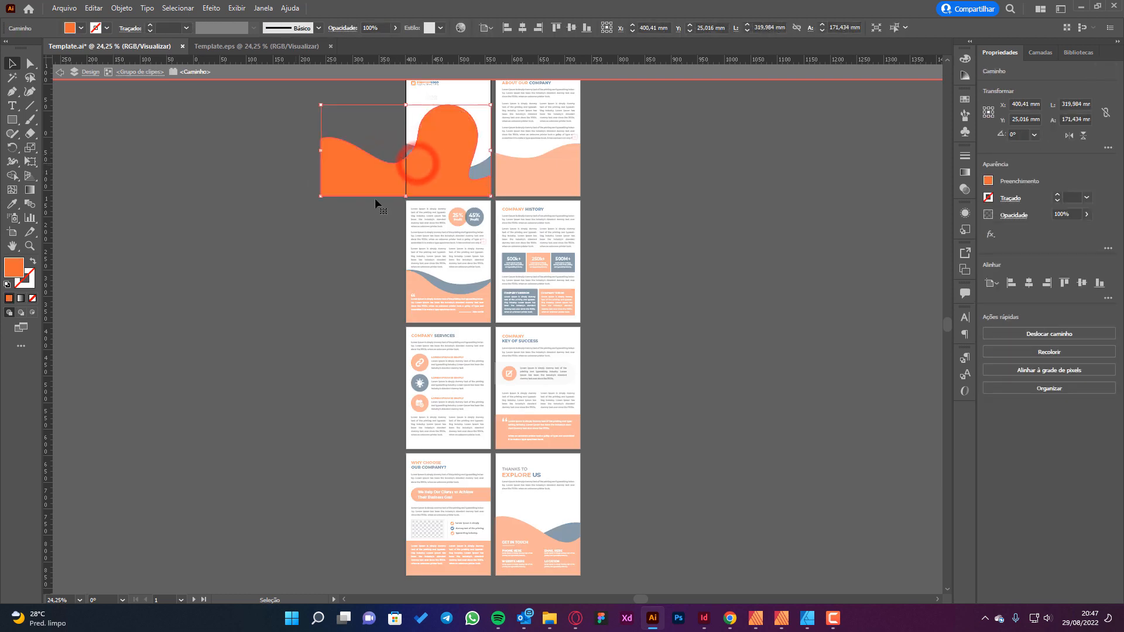
double_click(682, 193)
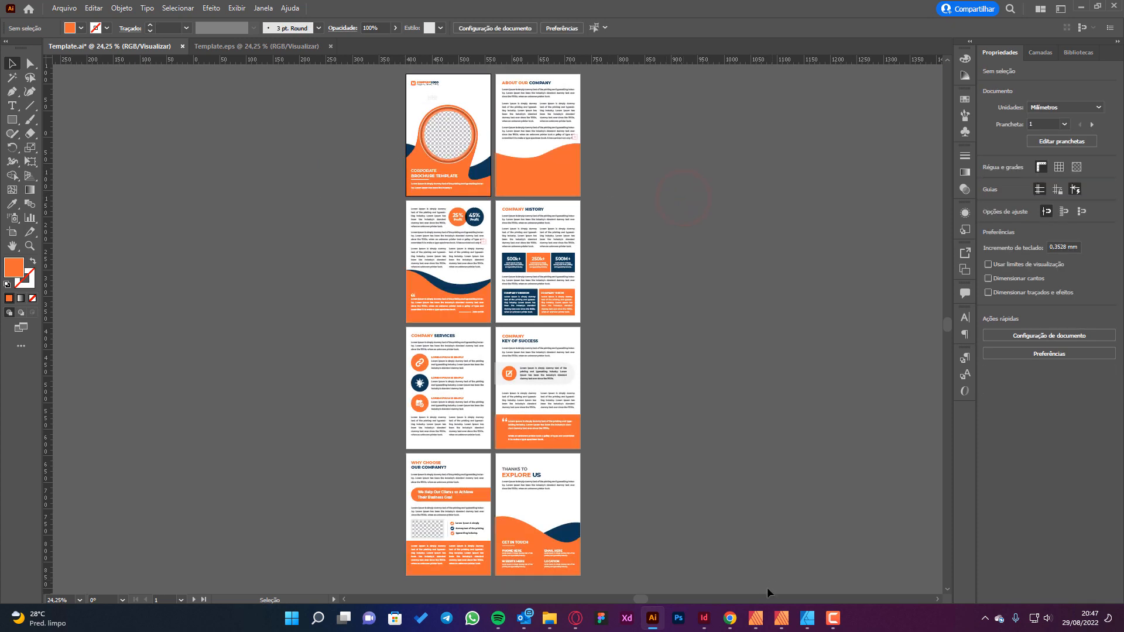
Return to Affinity Publisher, review the imported page thumbnails of Template.ai, and clear the curve selection.
click(756, 617)
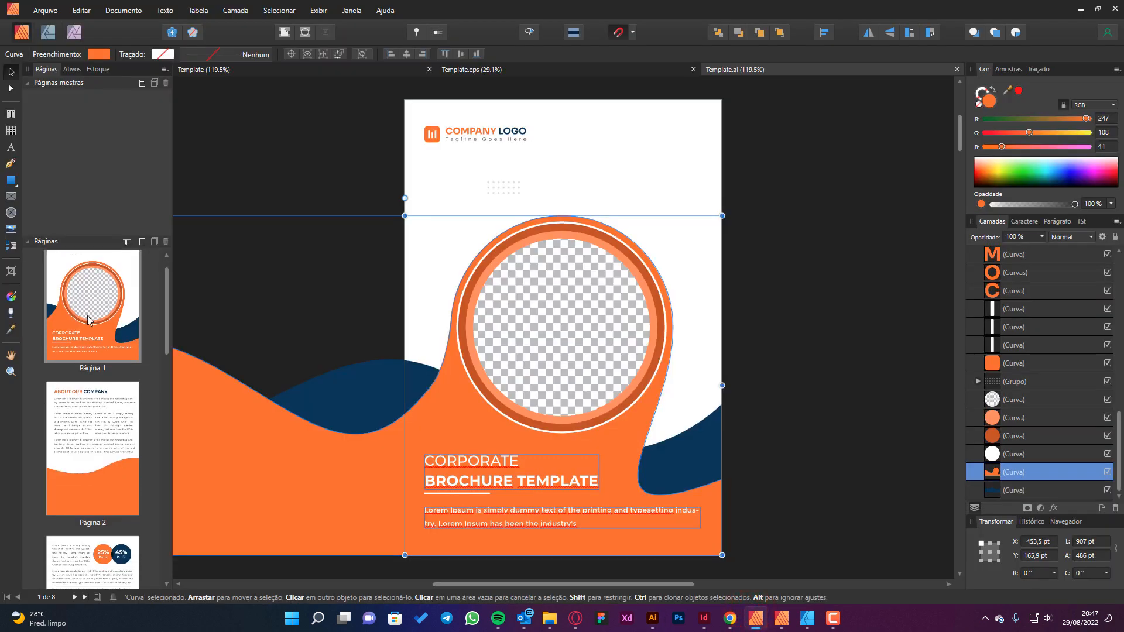
scroll(89, 319, down, 10)
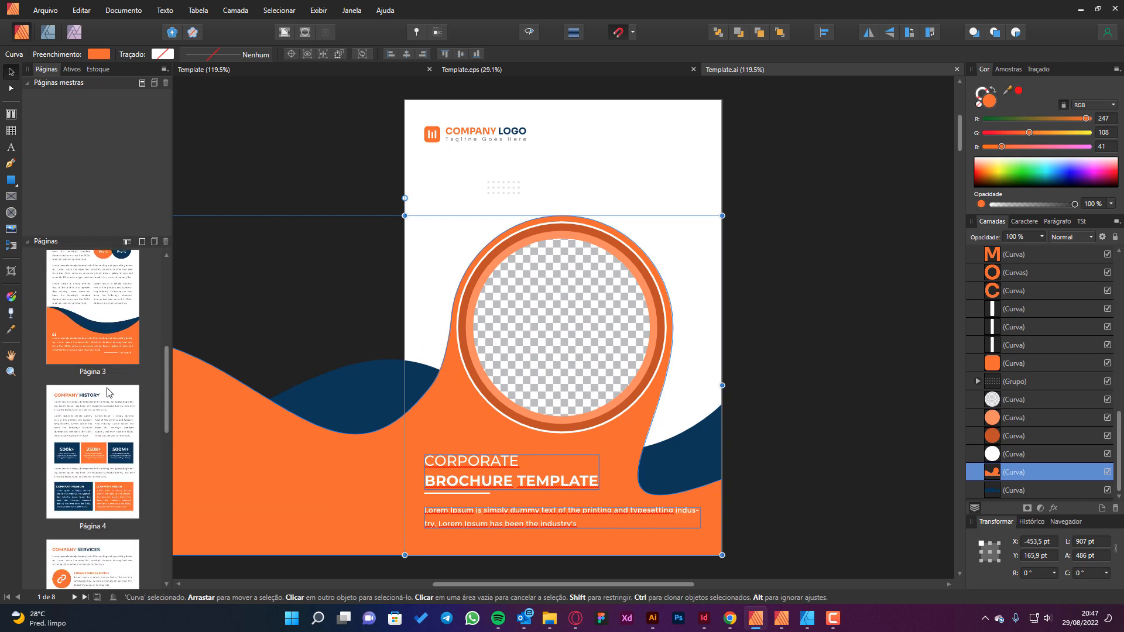
scroll(108, 392, down, 5)
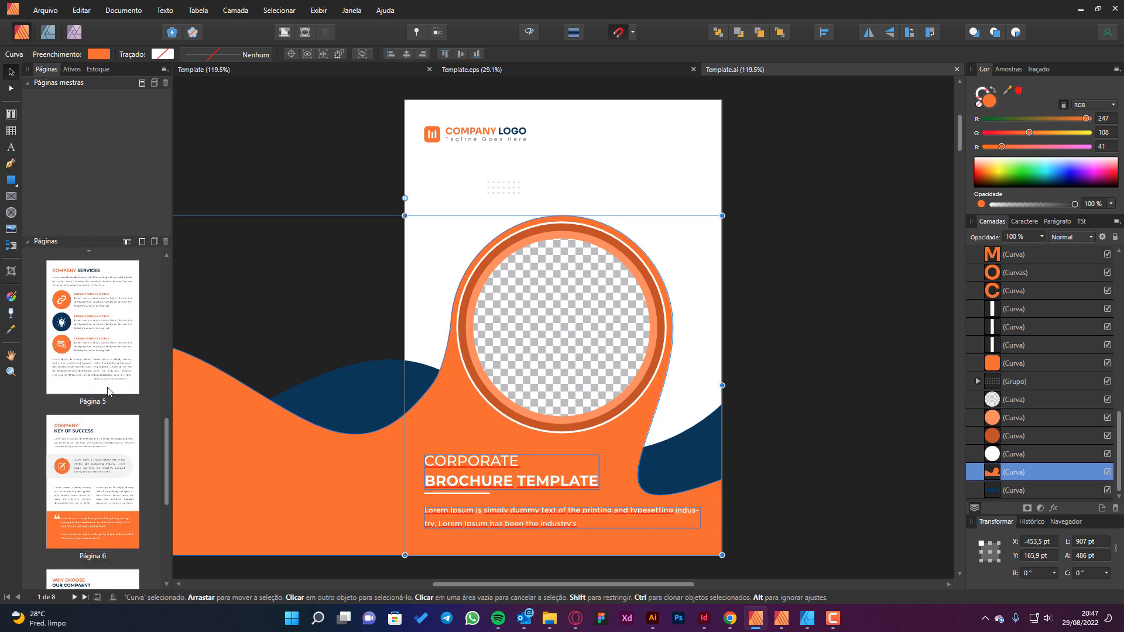
scroll(108, 392, down, 1)
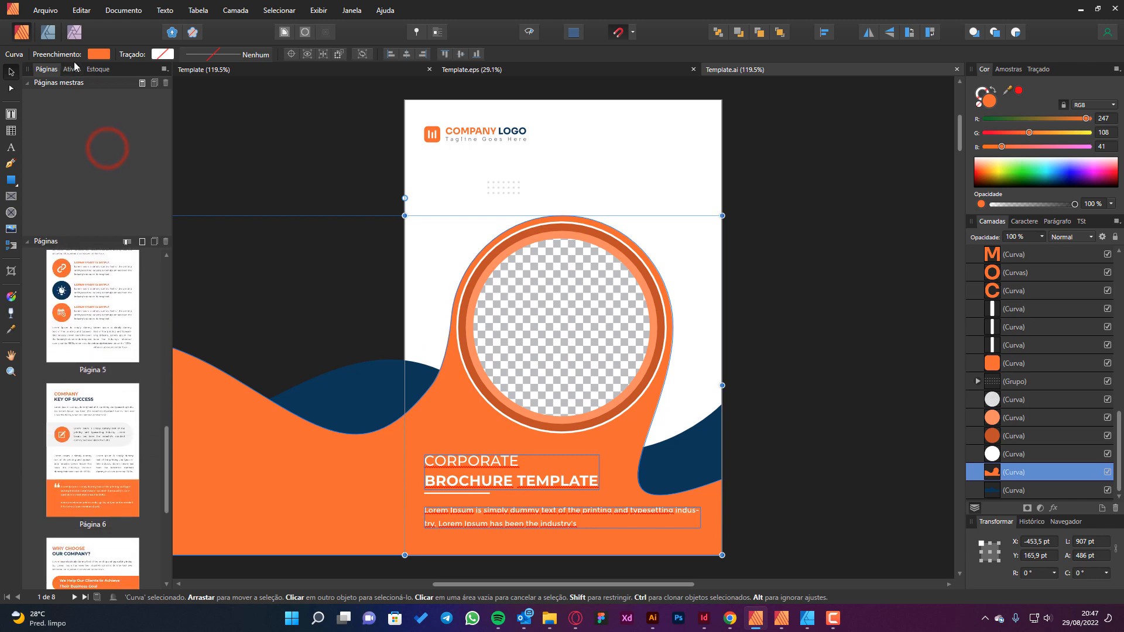
scroll(527, 176, up, 3)
click(800, 230)
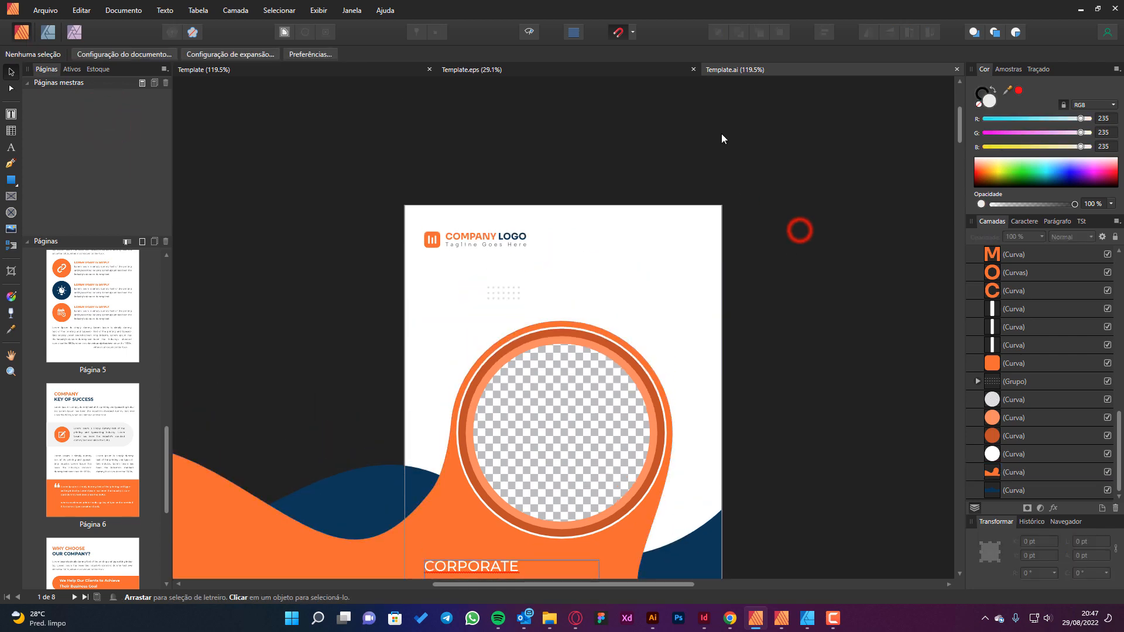
click(841, 196)
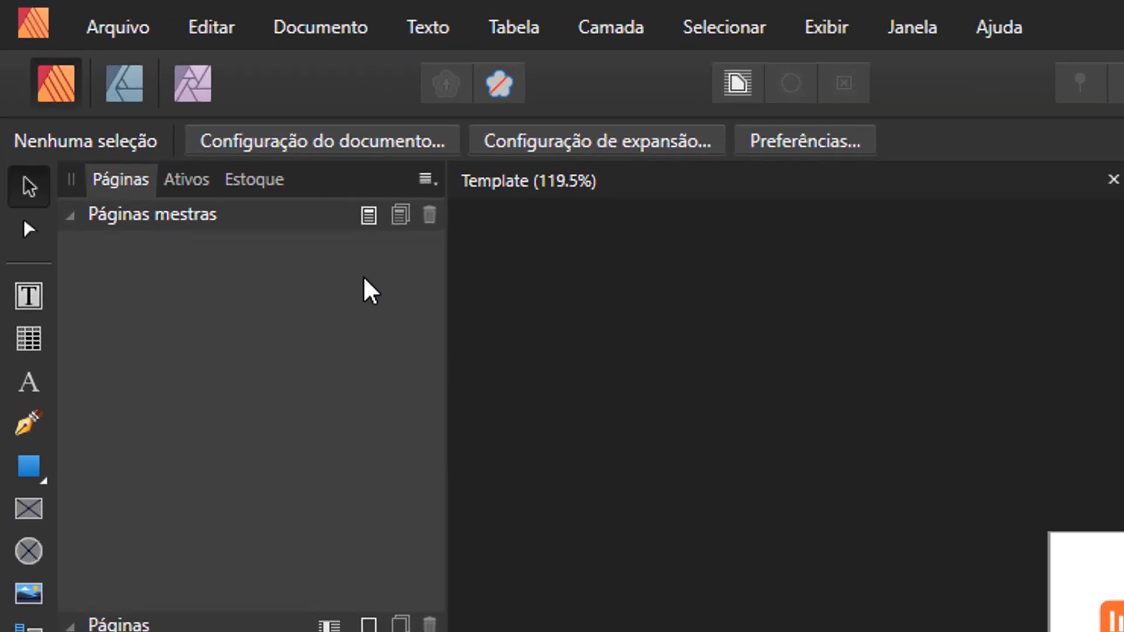
Check the facing pages option in the document setup of Template.ai and close the settings.
click(247, 115)
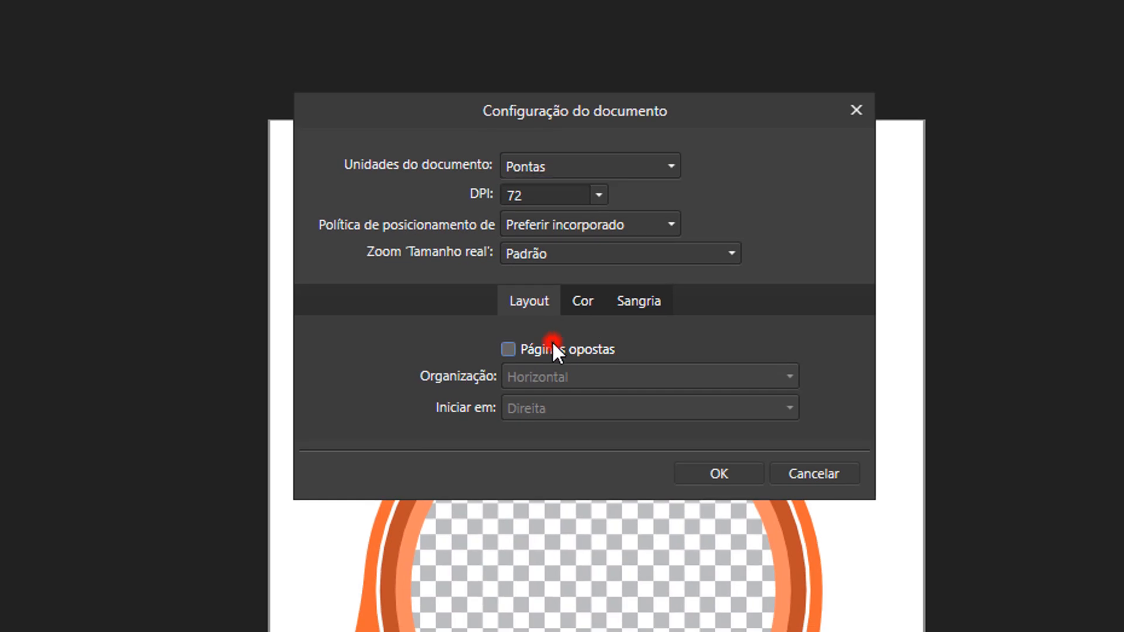
click(607, 387)
click(885, 514)
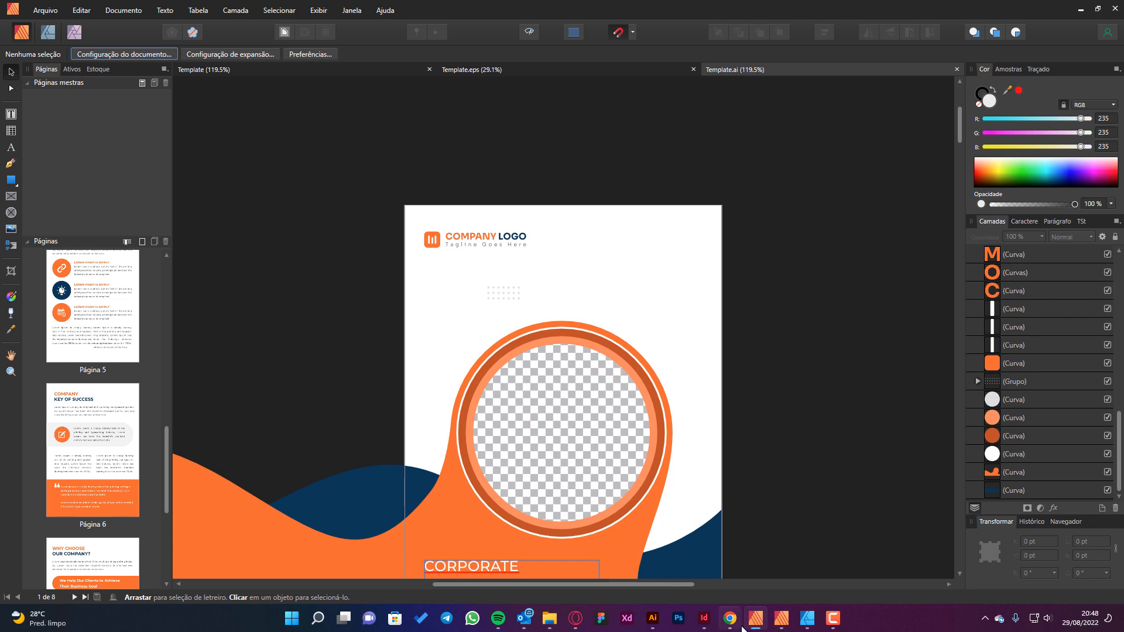
Switch to Adobe InDesign and view page 1 and the 2-3 spread of Template do InDesign.indd.
click(704, 617)
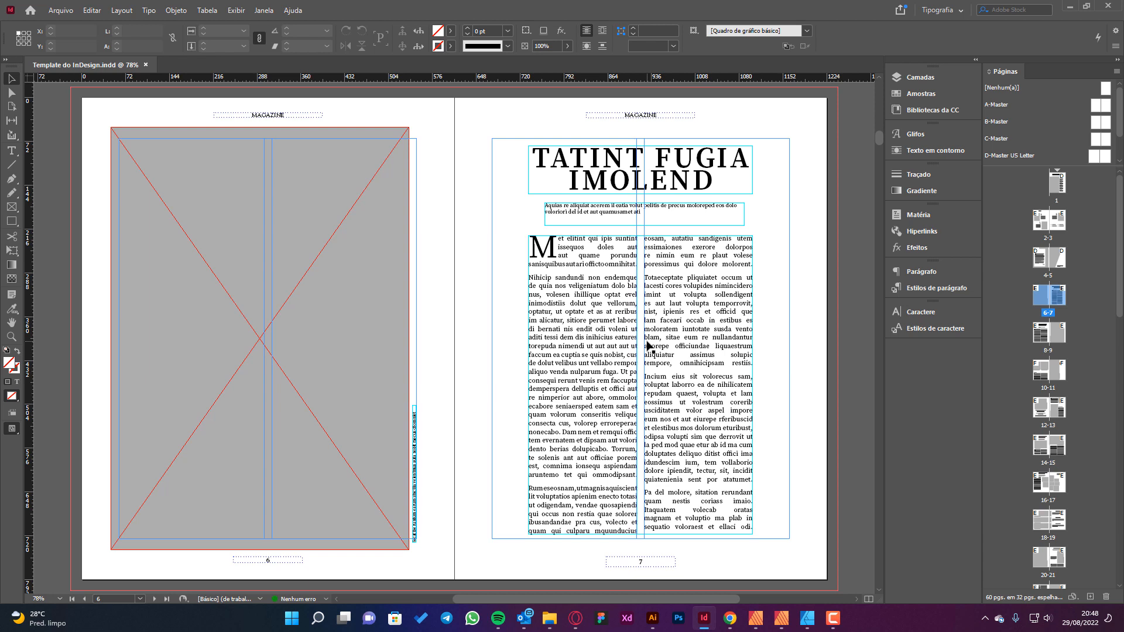
double_click(1057, 185)
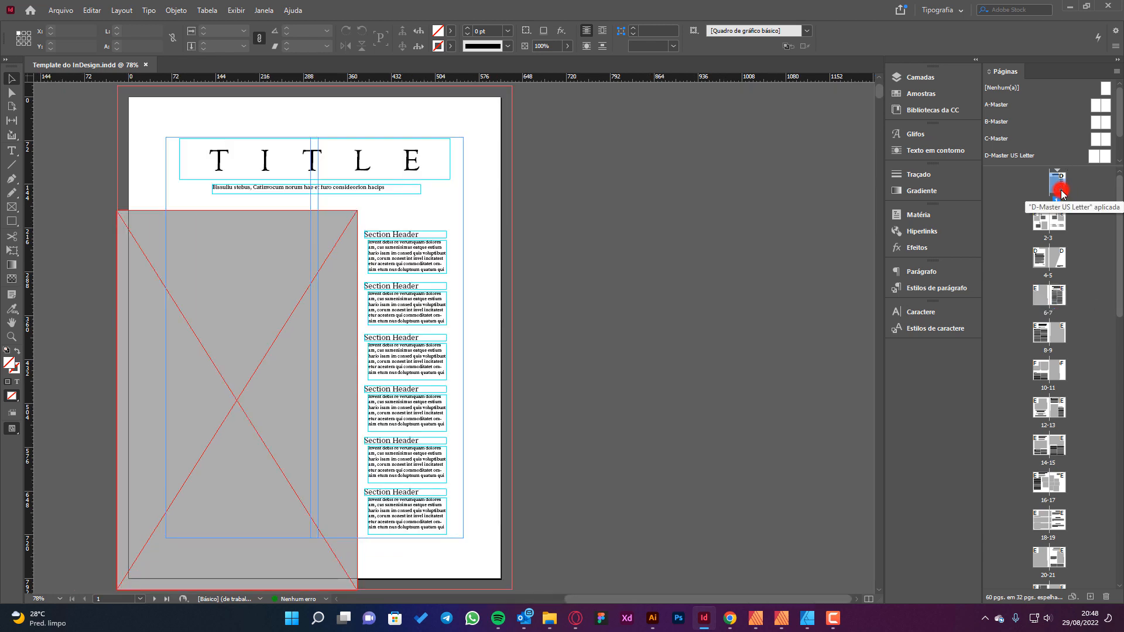
click(770, 261)
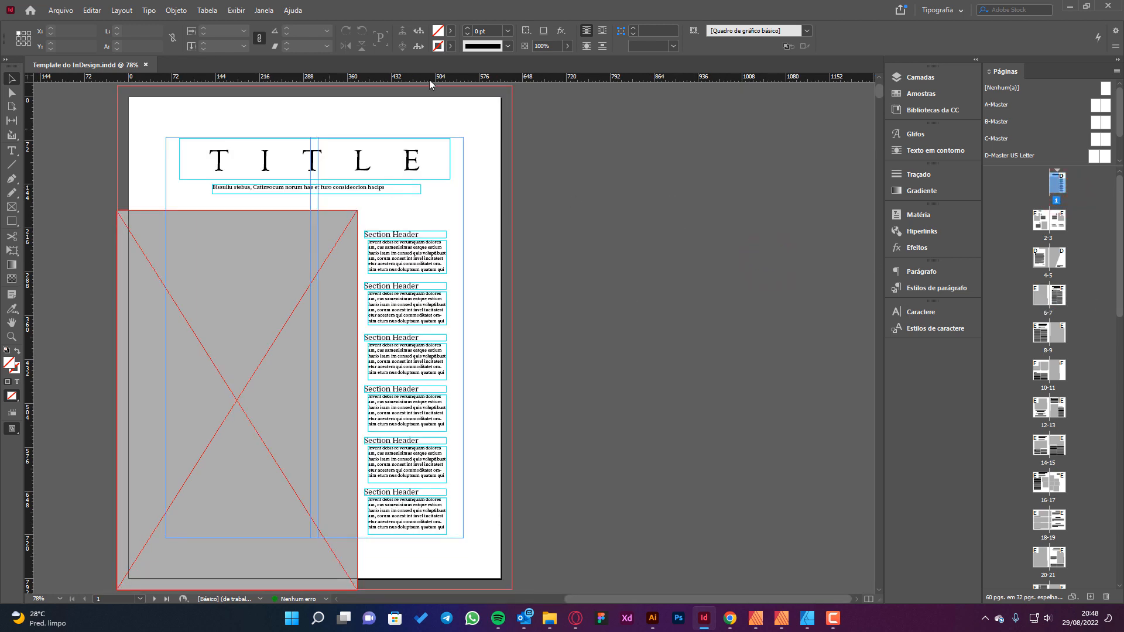
double_click(1057, 220)
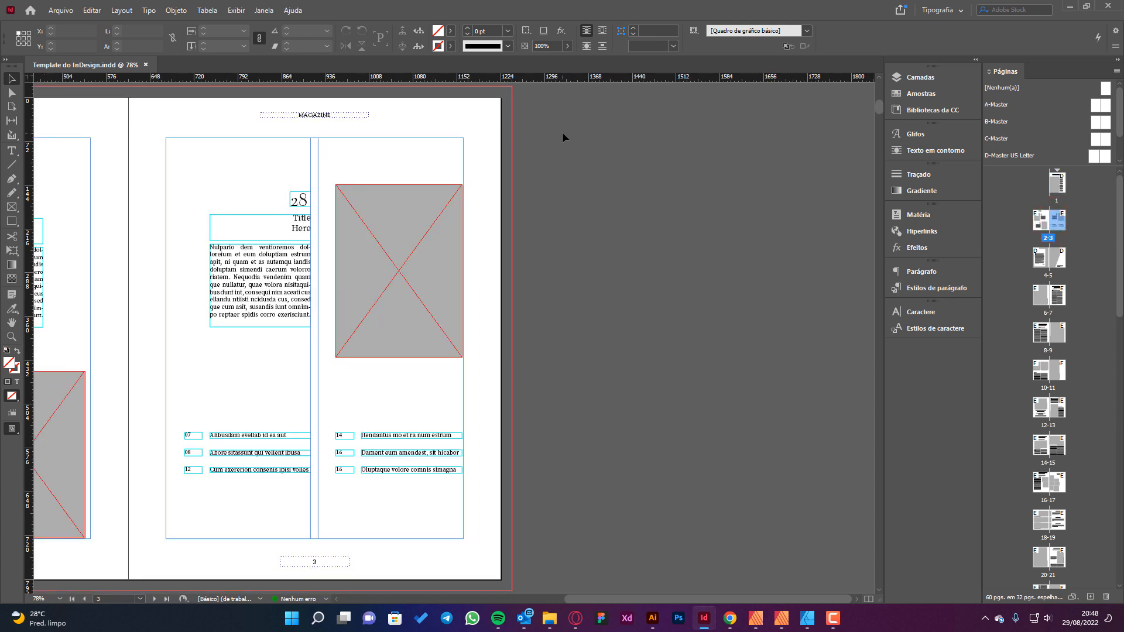
View the 2-3 and 4-5 spreads of Template do InDesign.indd.
double_click(1048, 223)
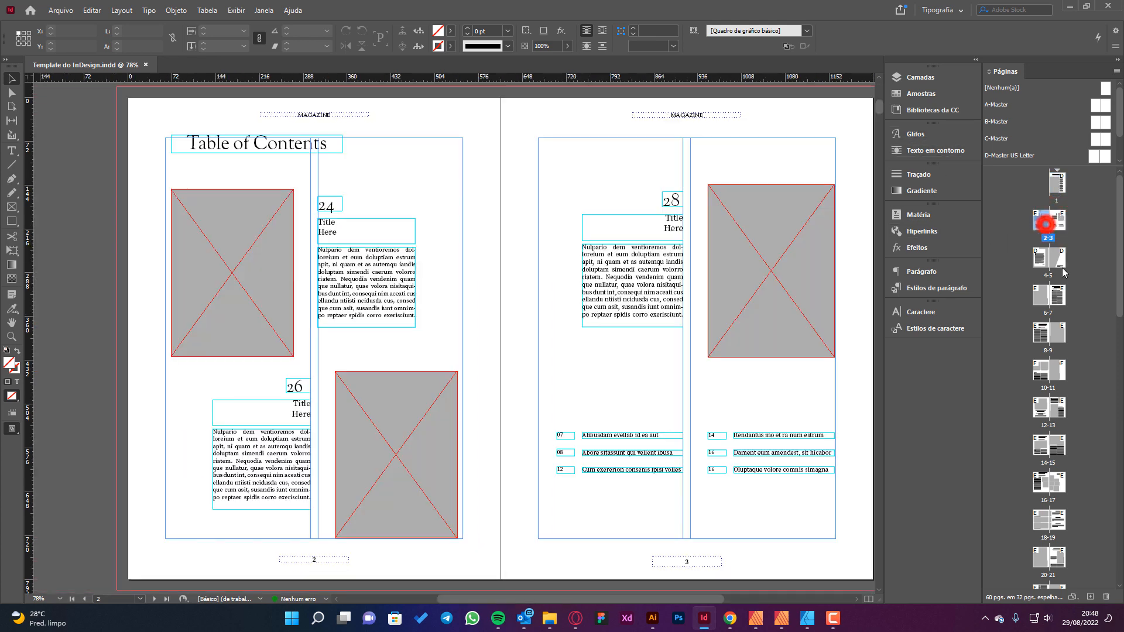
click(1063, 262)
double_click(1063, 262)
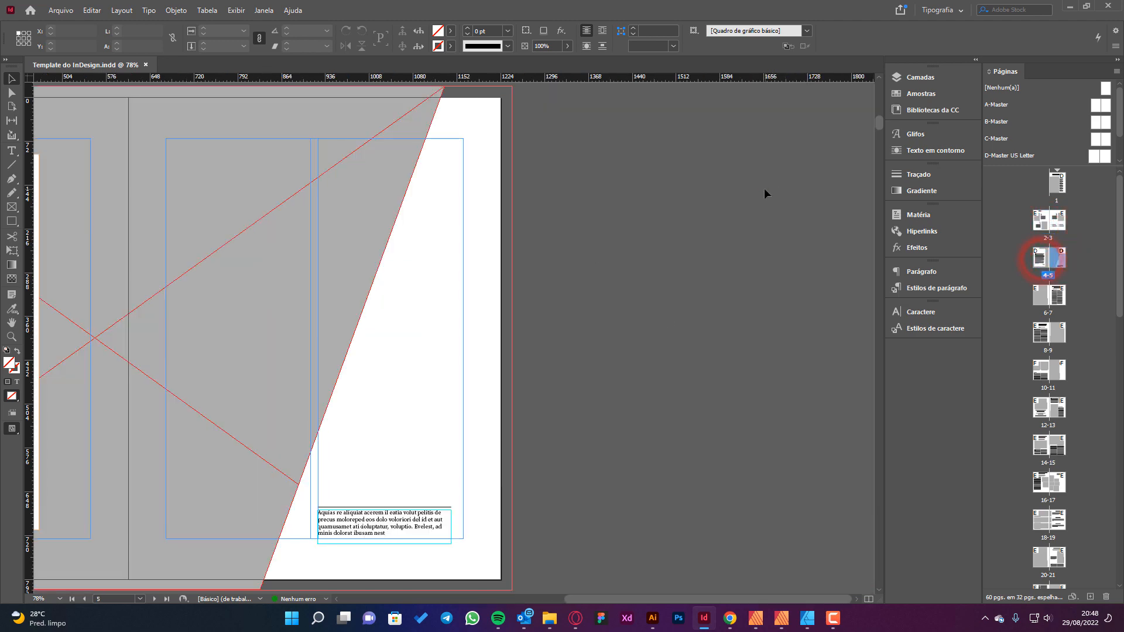
Switch to File Explorer and locate Template do InDesign.indd in the folder Abrindo documentos no Affinity Publisher.
click(629, 522)
click(550, 618)
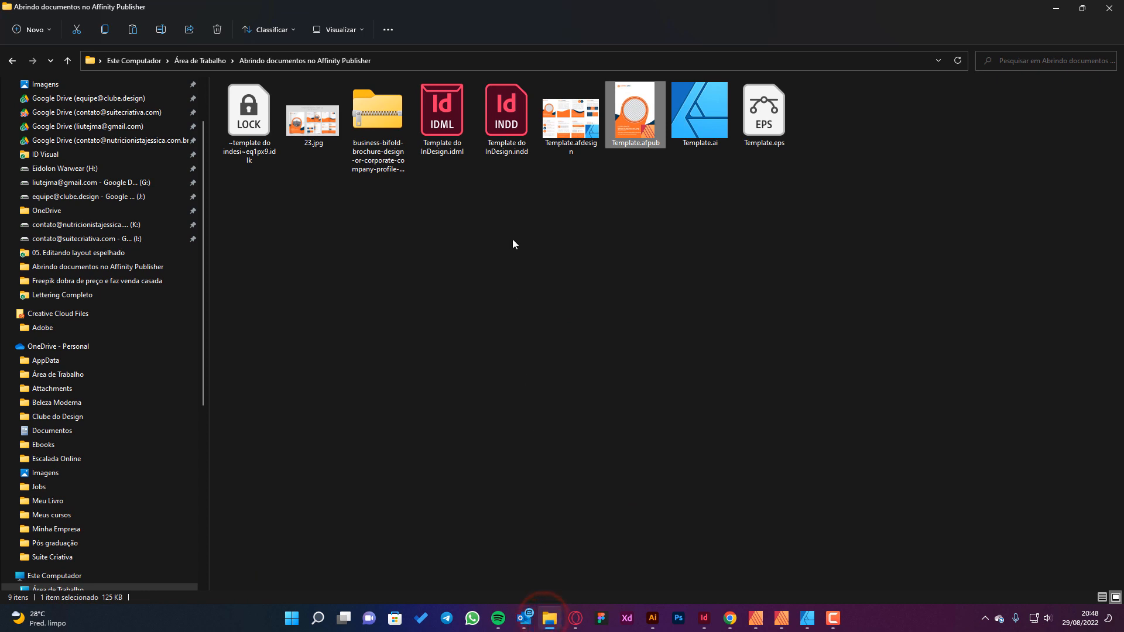
click(518, 151)
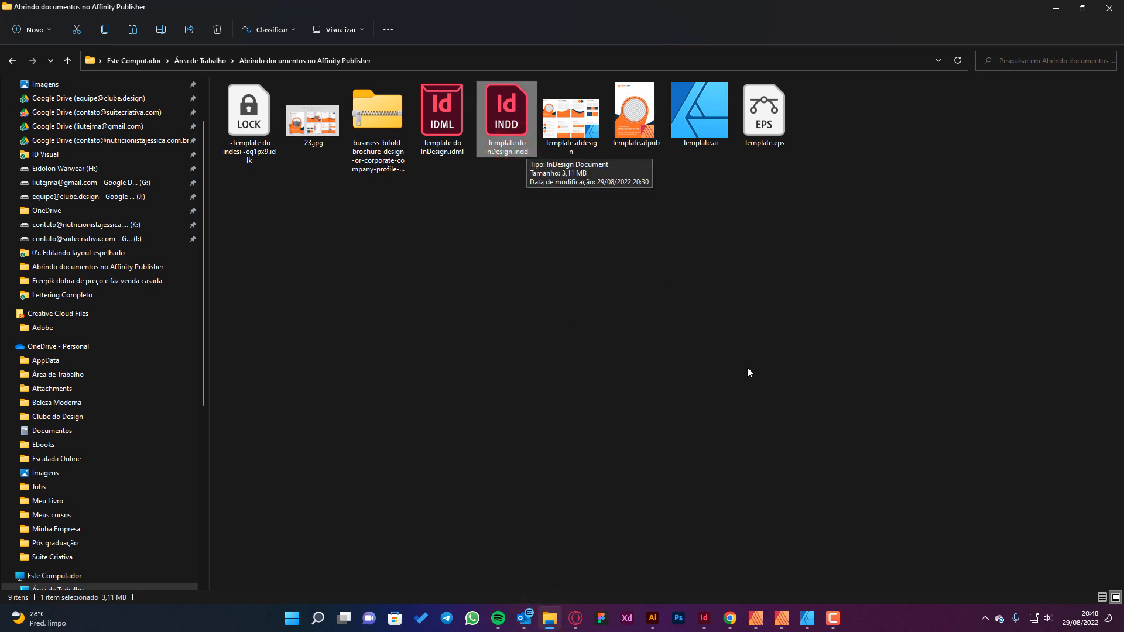
Switch to Affinity Publisher and bring up the dialog for opening a file, listing all supported documents.
click(755, 618)
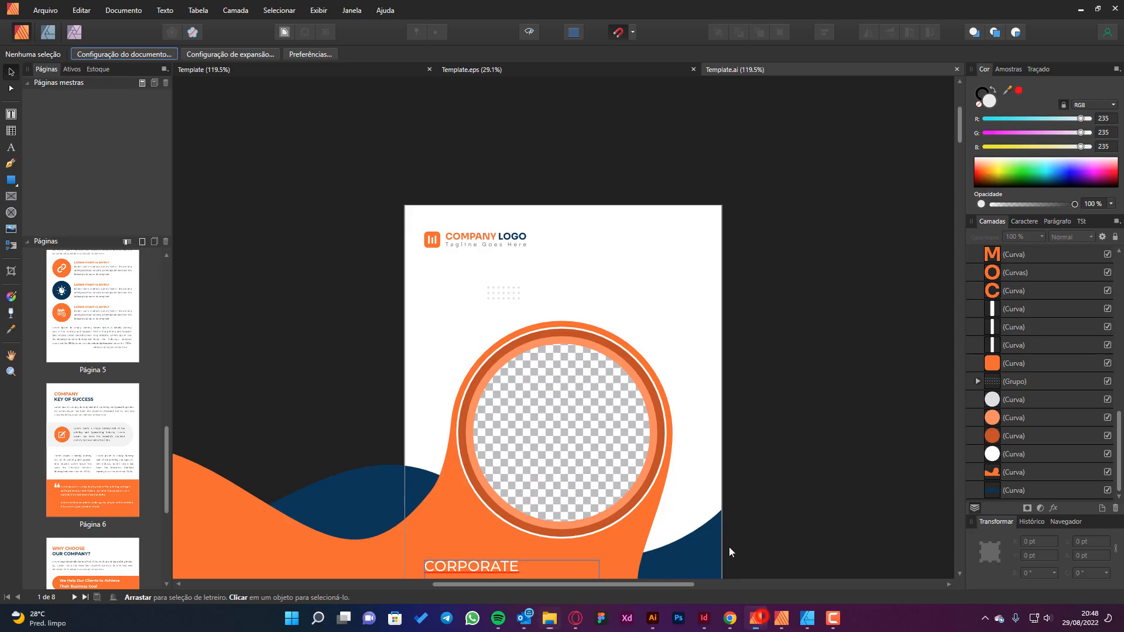
click(37, 11)
click(309, 100)
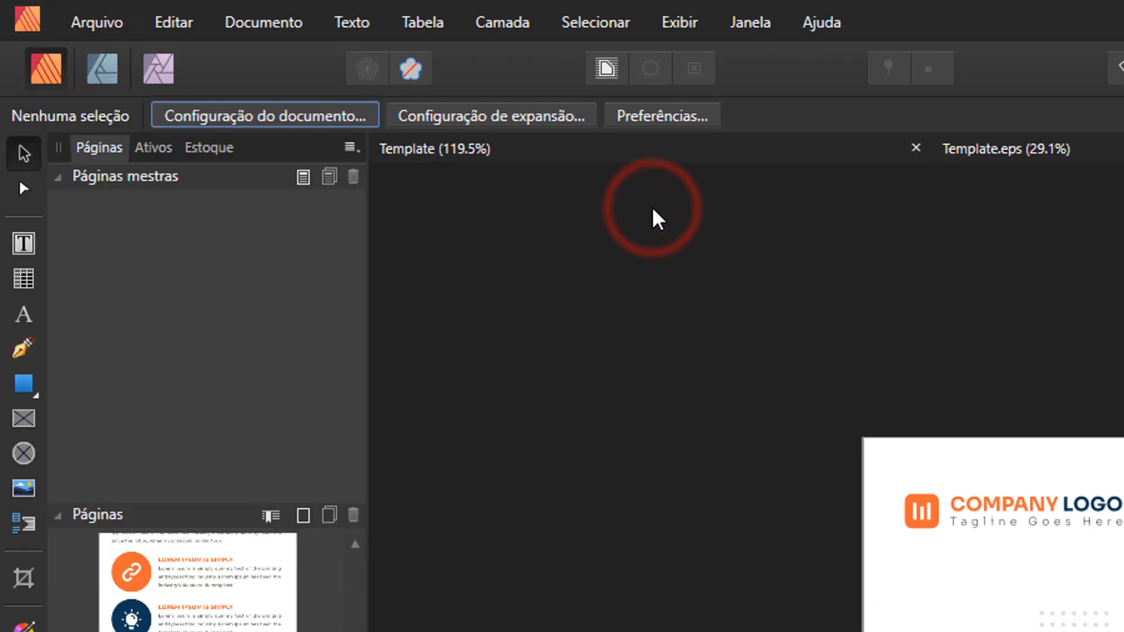
key(ctrl+o)
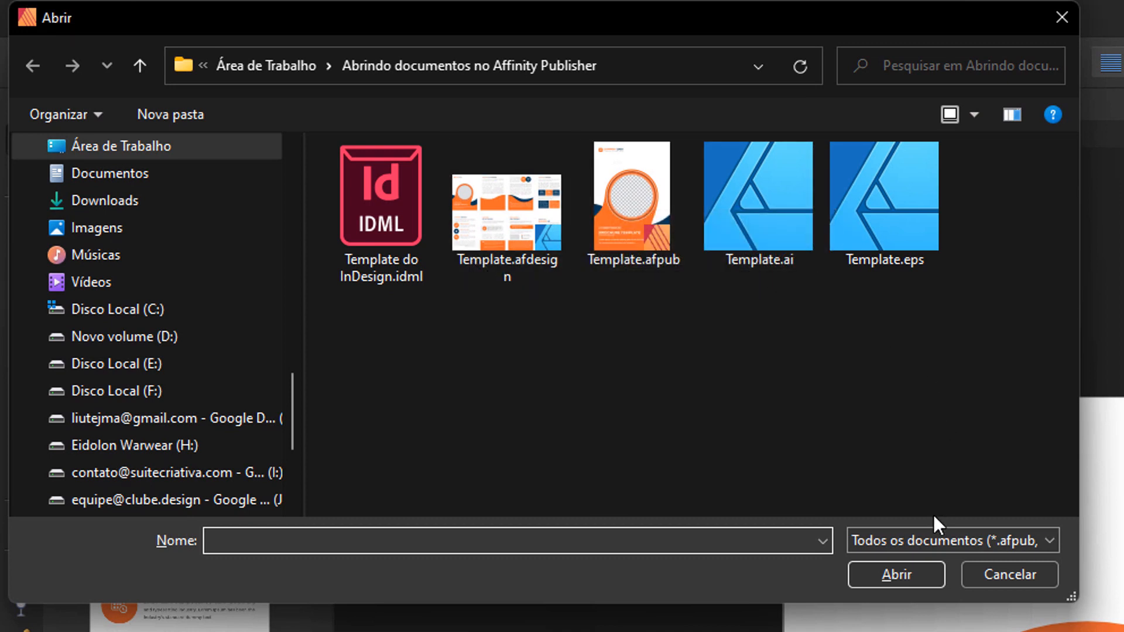
click(929, 538)
click(913, 595)
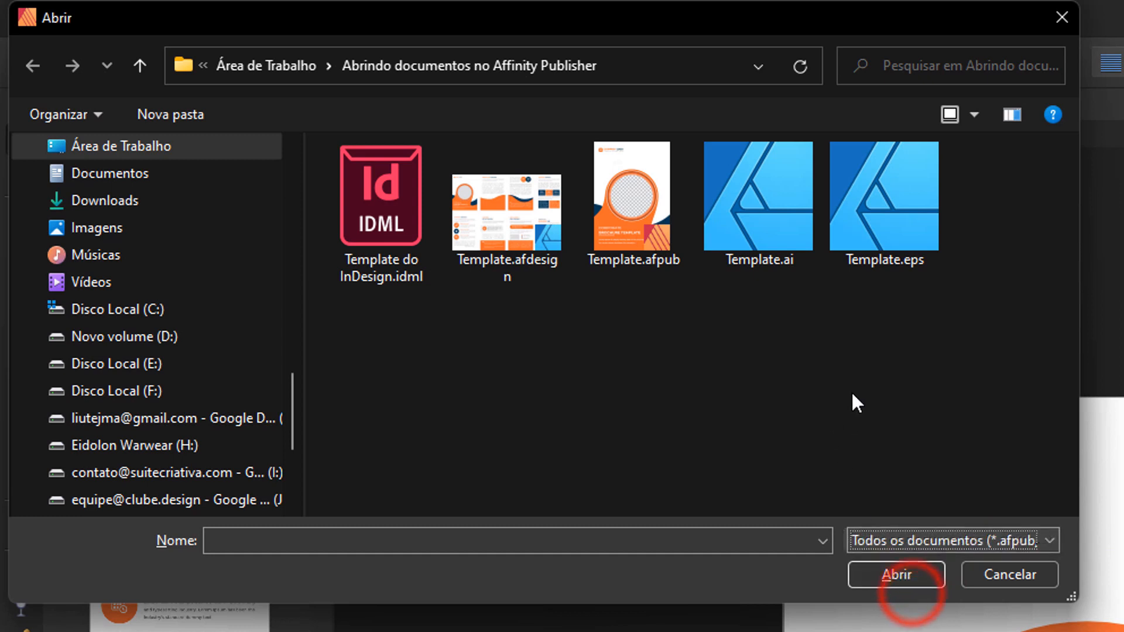
Check which files the open dialog lists for document files and for Affinity files, and return to all documents.
click(929, 536)
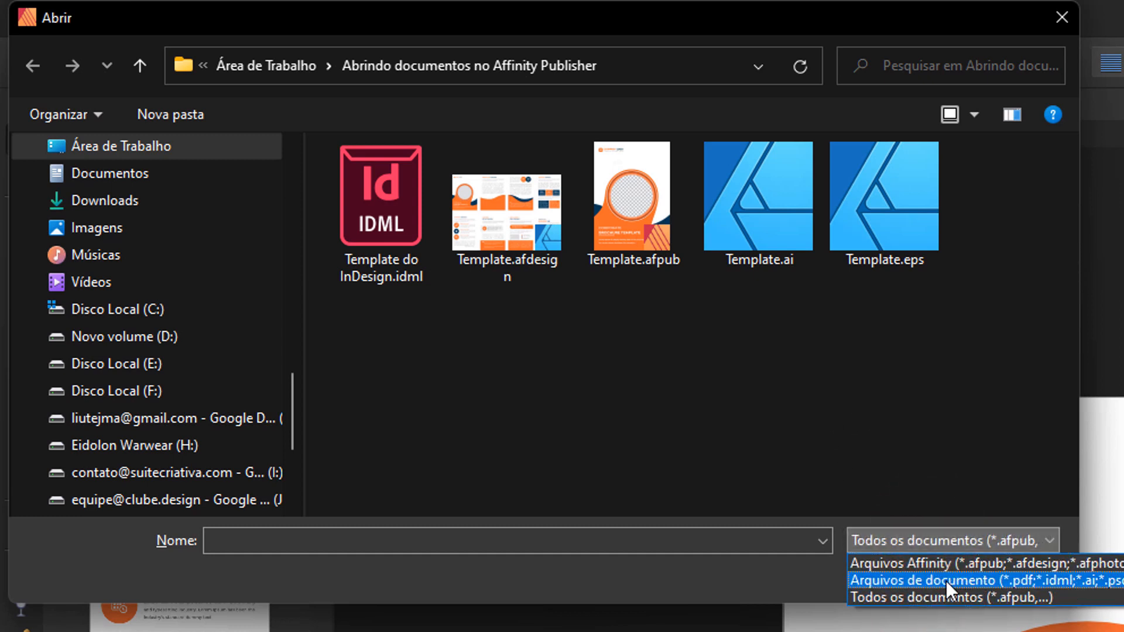
click(946, 580)
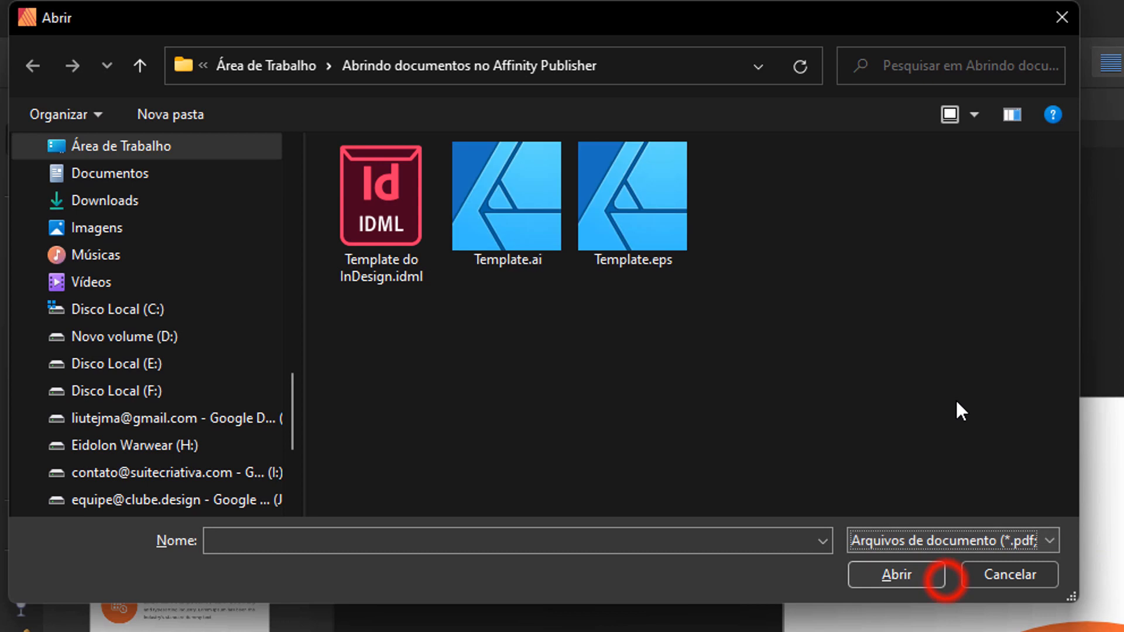
click(941, 540)
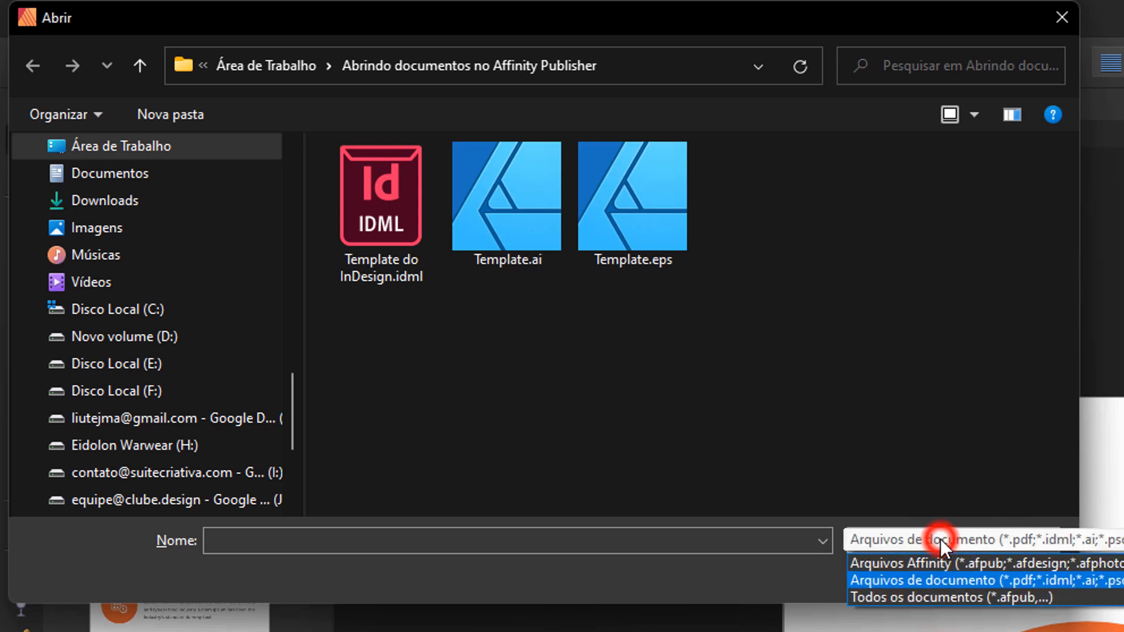
click(998, 563)
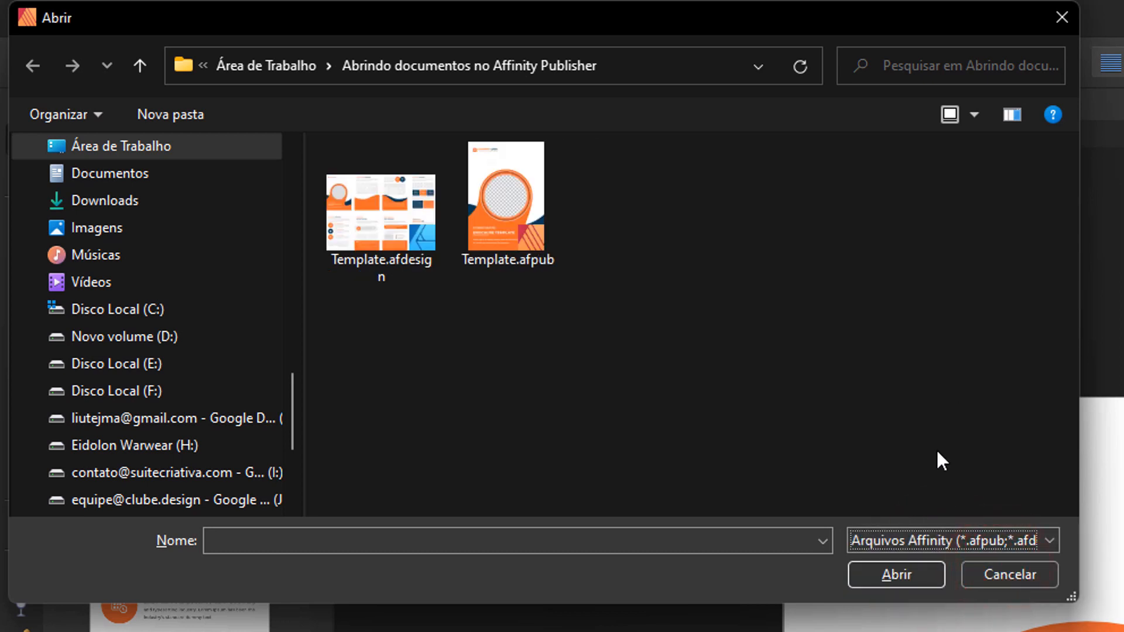
click(893, 534)
click(932, 592)
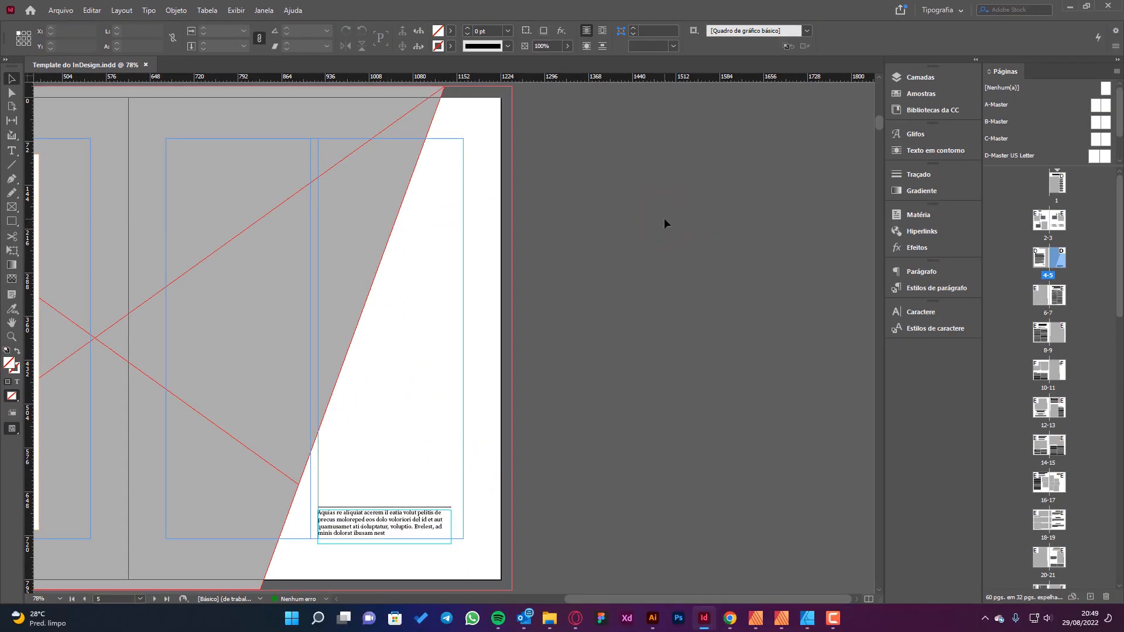
In Adobe InDesign, check the InDesign CS4 or later (IDML) format for saving the template under another type, and cancel the save.
key(ctrl+shift+s)
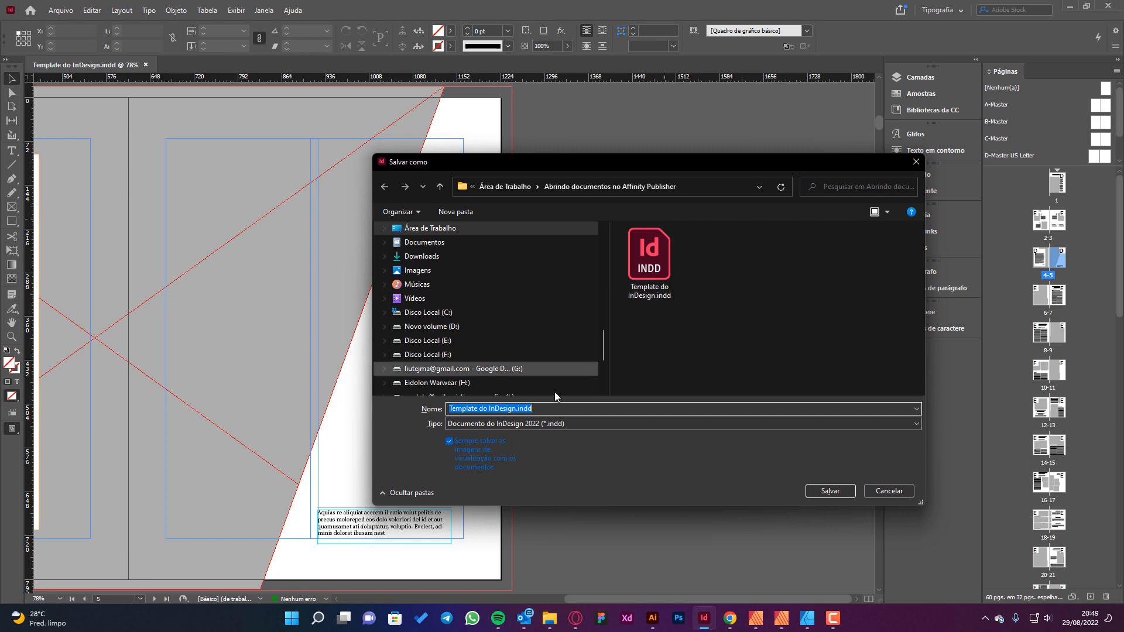
click(552, 424)
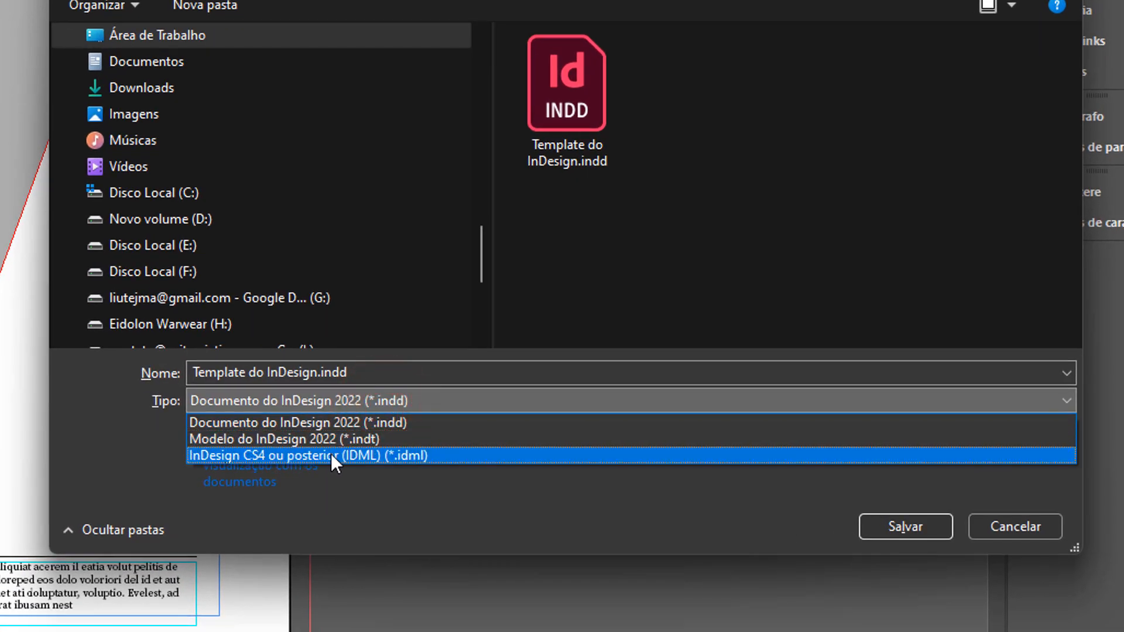
click(403, 455)
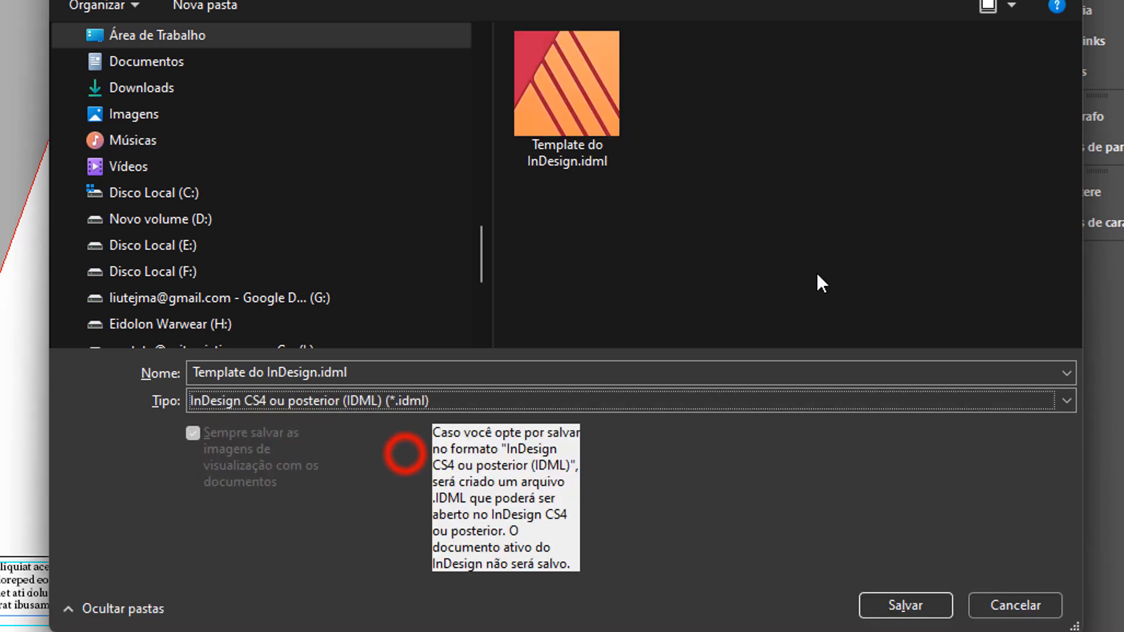
click(1011, 607)
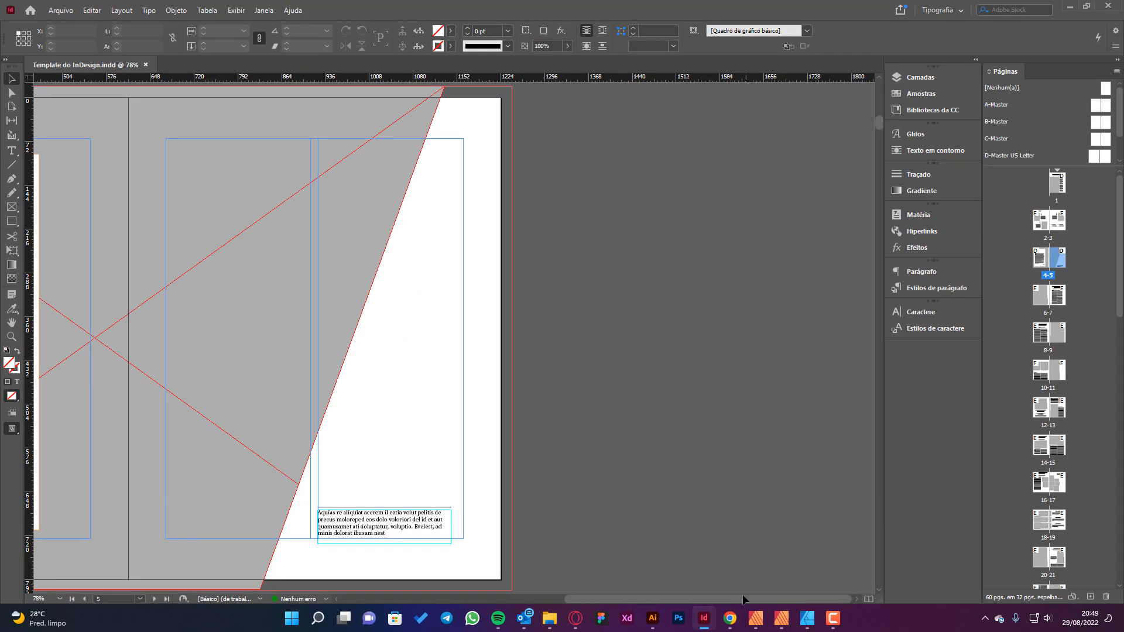
Return to Affinity Publisher, open Template do InDesign.idml, and browse its first imported page thumbnails.
click(756, 617)
click(199, 115)
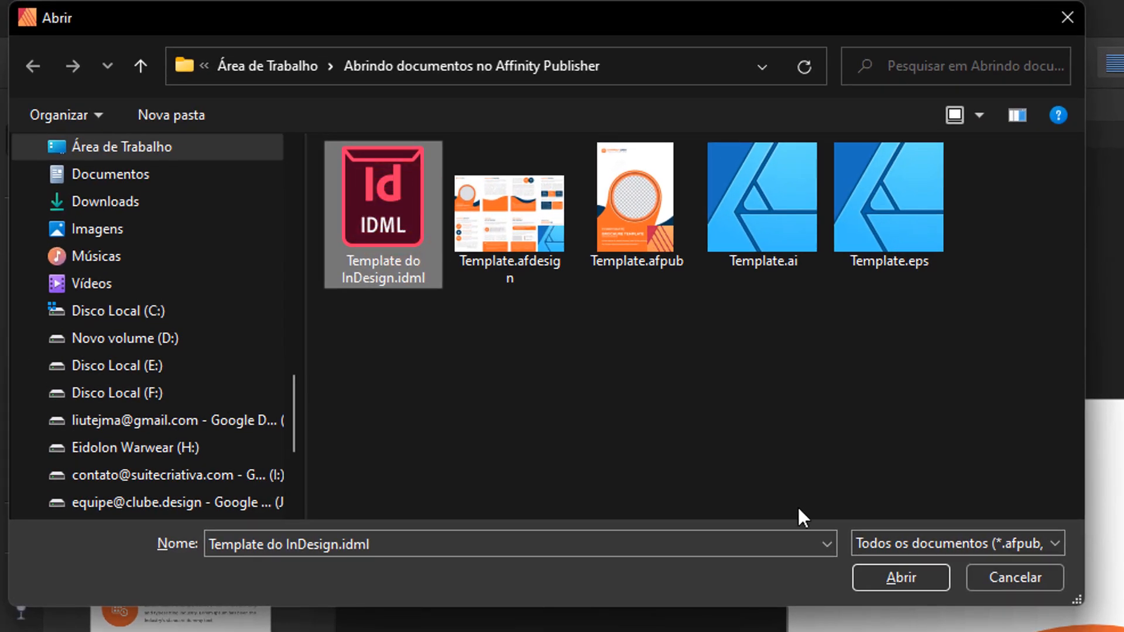
click(877, 577)
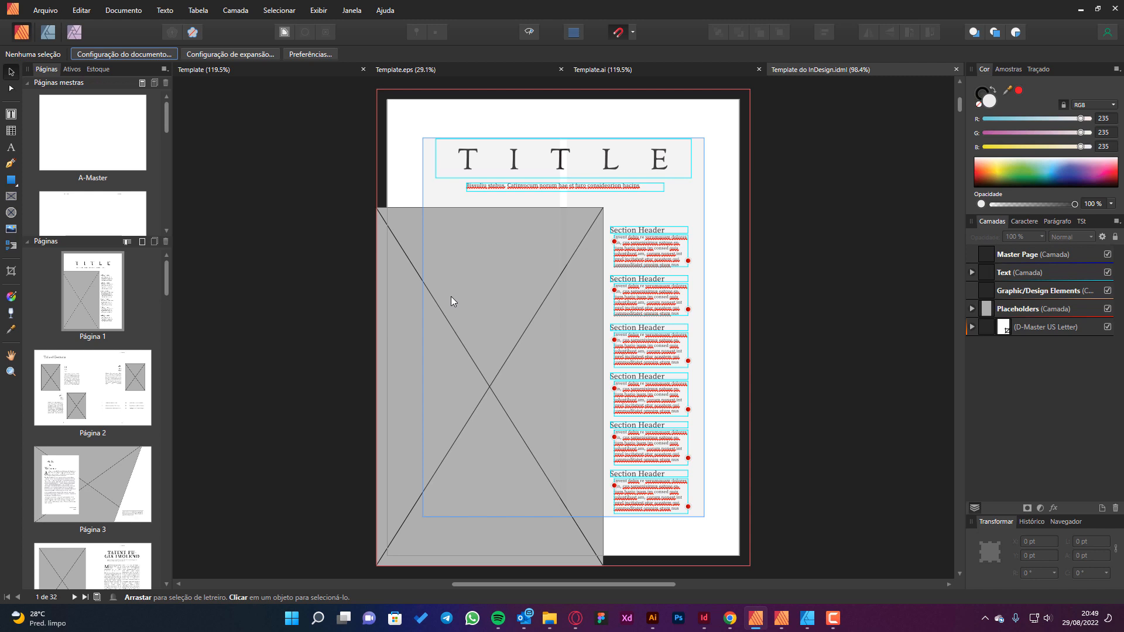
scroll(115, 316, down, 3)
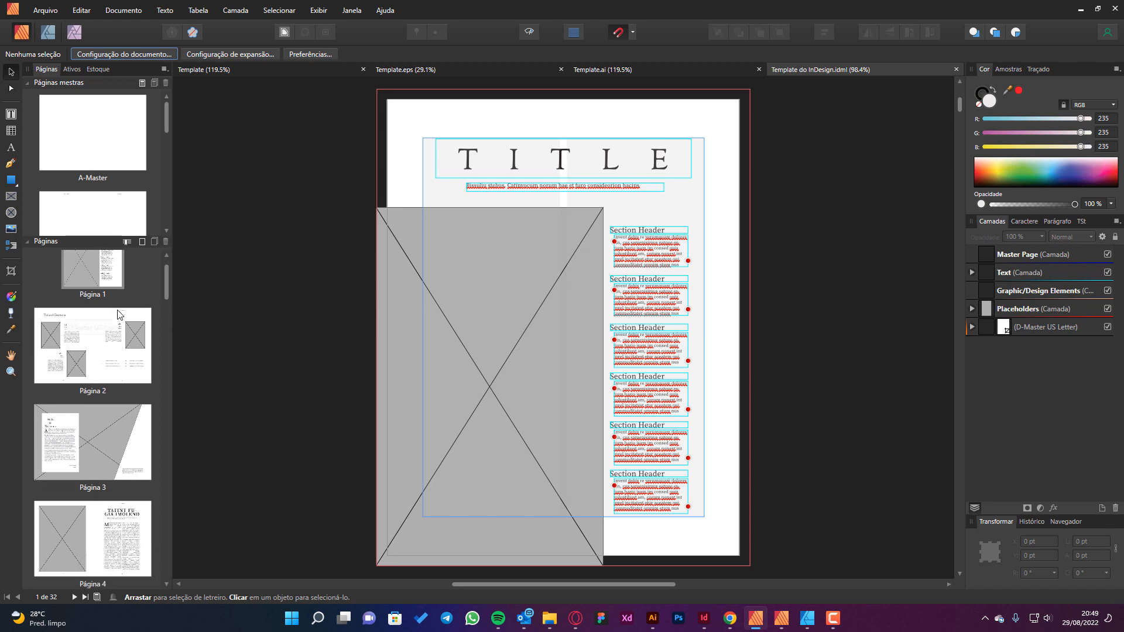
scroll(116, 316, down, 3)
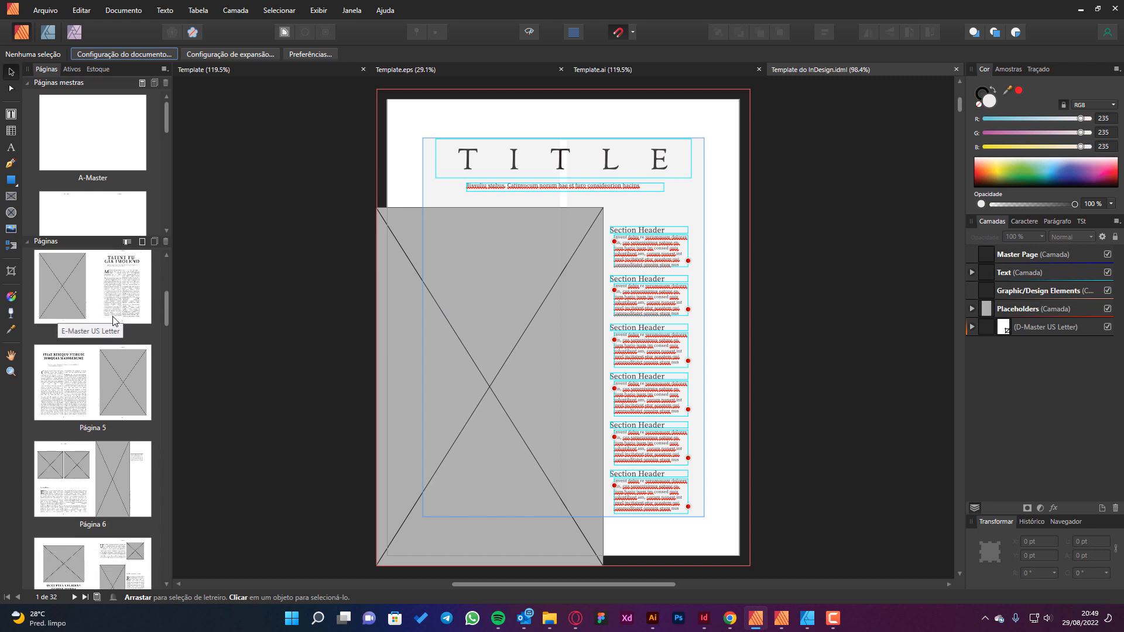
View the imported A-Master, B-Master and C-Master pages of Template do InDesign.idml.
double_click(97, 131)
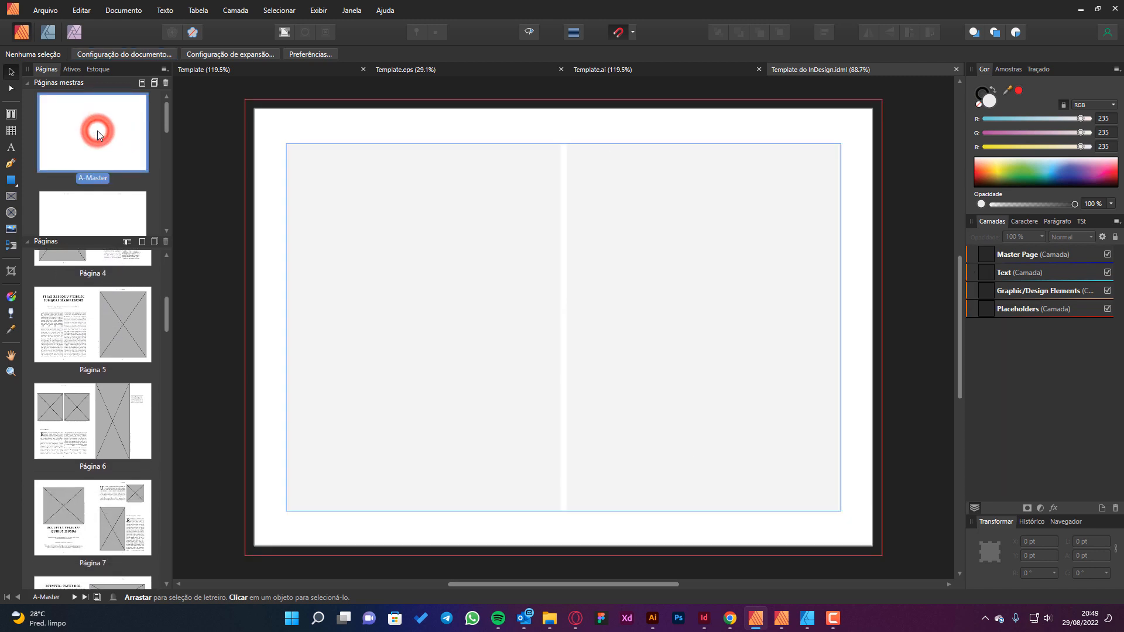
double_click(81, 204)
scroll(123, 171, down, 2)
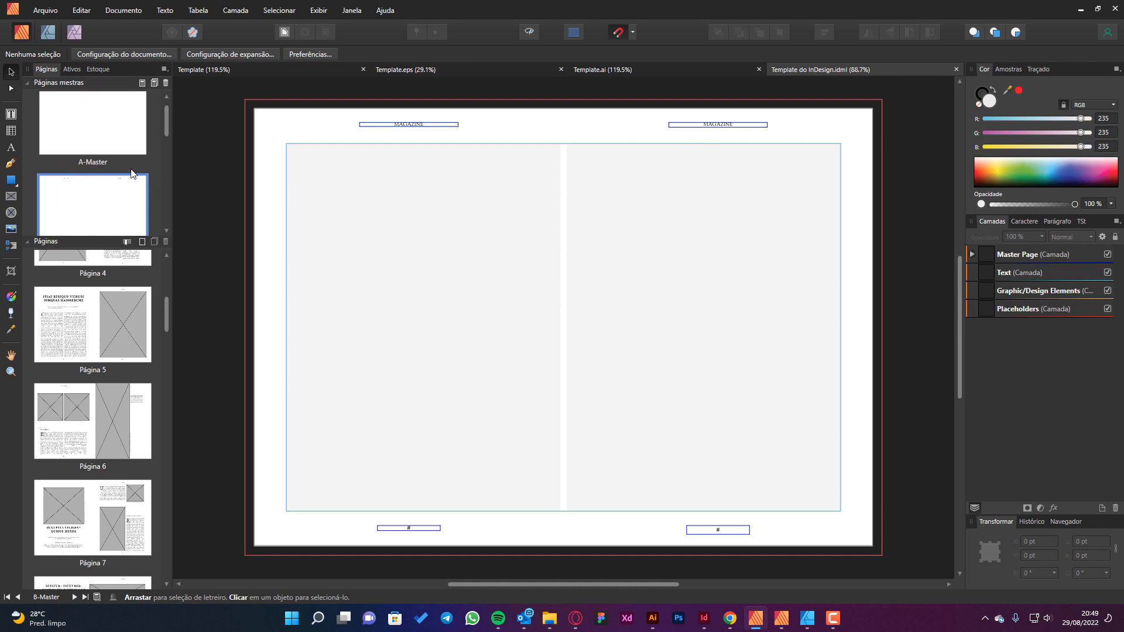
scroll(123, 172, down, 2)
double_click(93, 208)
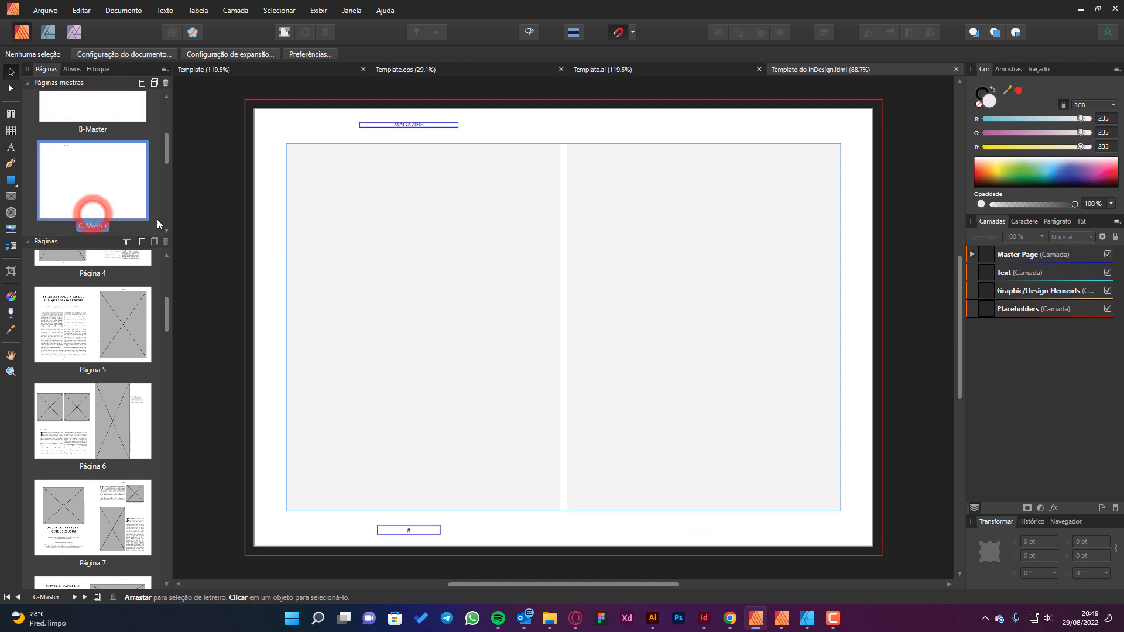
scroll(141, 179, down, 1)
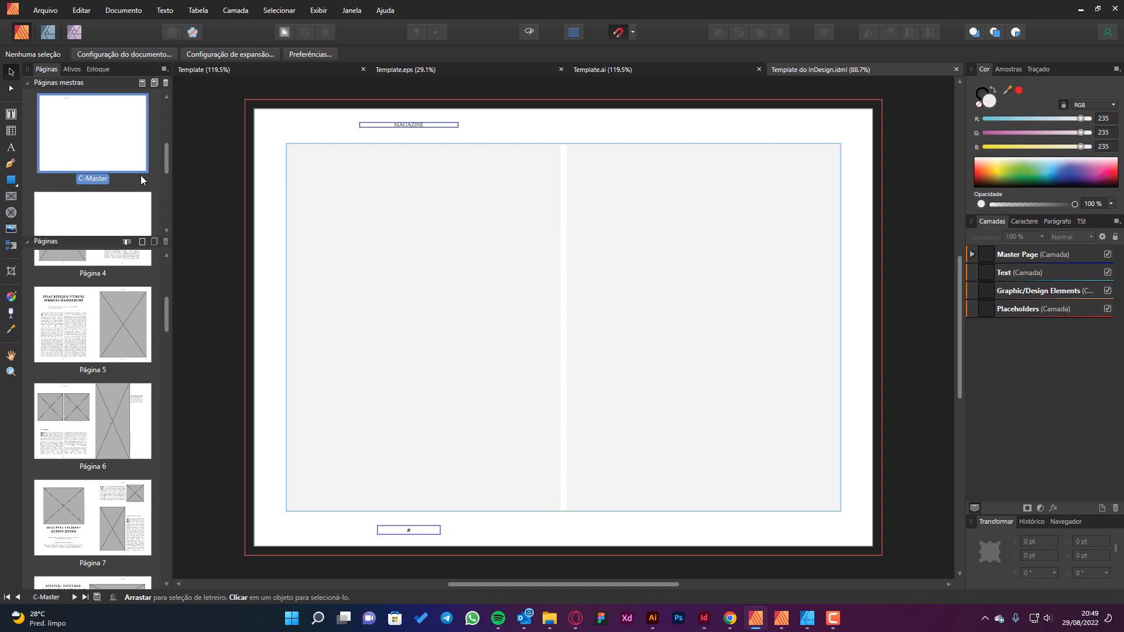
scroll(94, 187, up, 1)
click(91, 189)
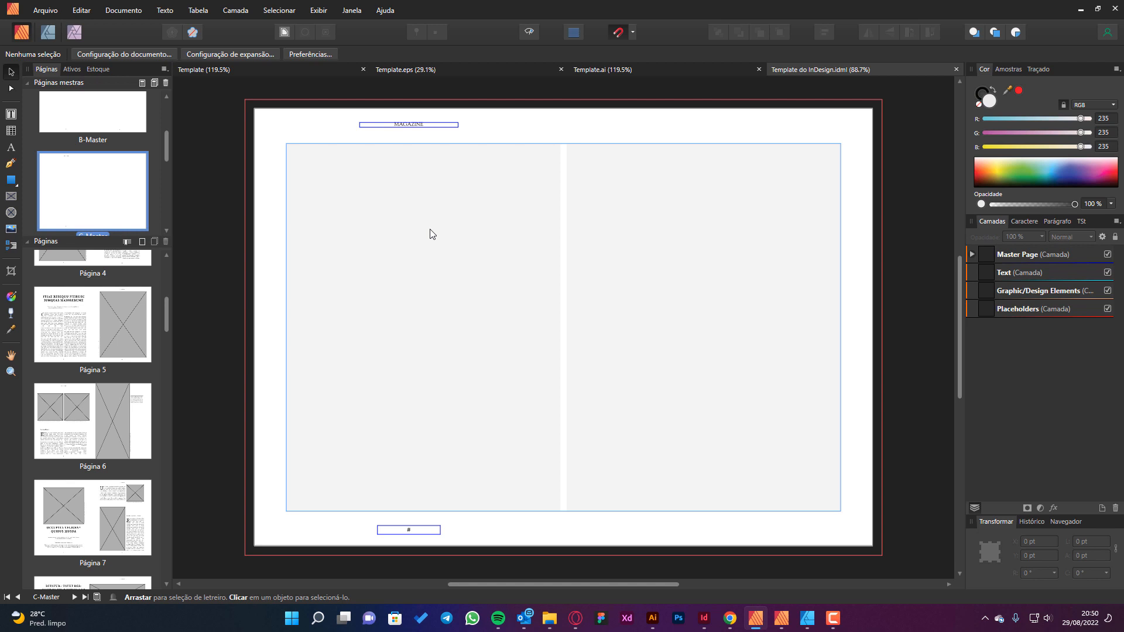
Examine pages 1, 2 and 3 of the imported IDML document and browse the page thumbnails that follow.
scroll(93, 351, up, 3)
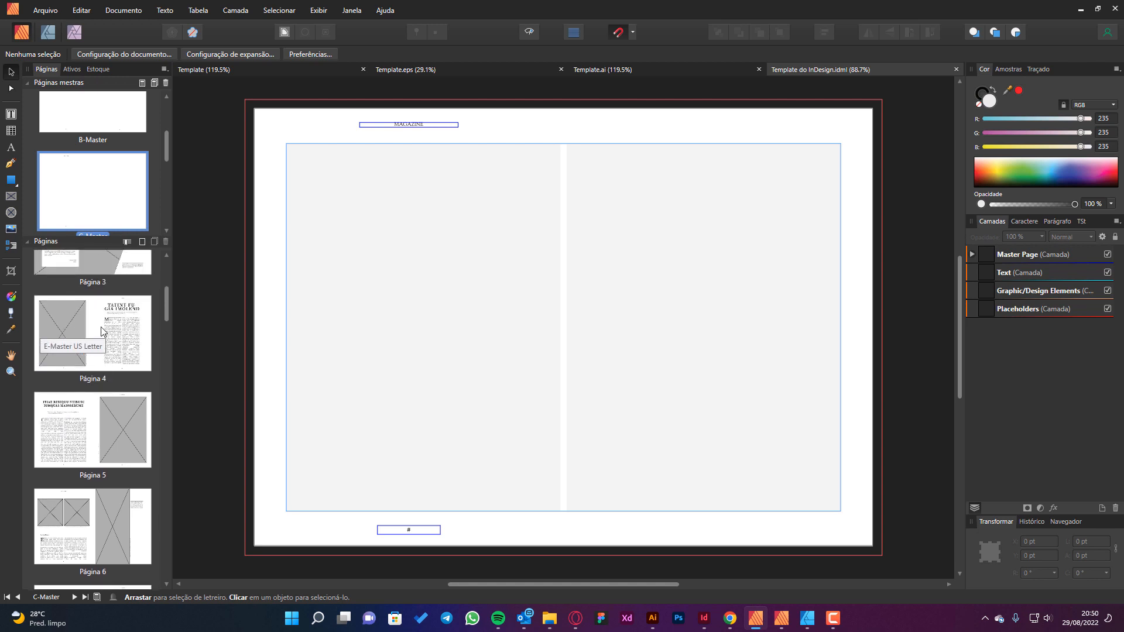
double_click(115, 310)
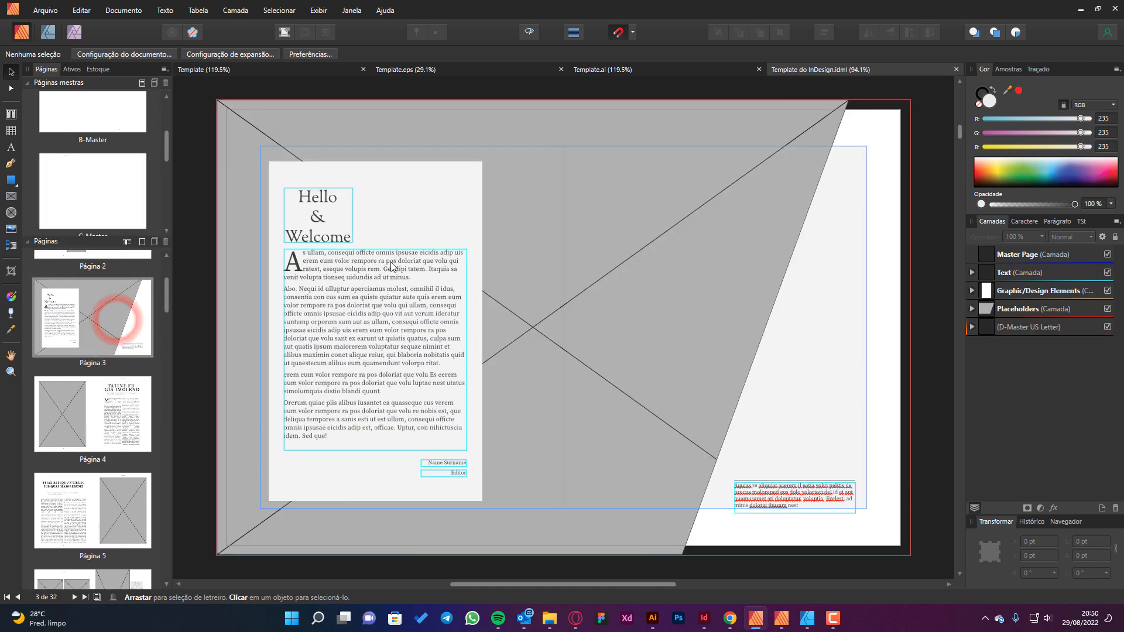
scroll(103, 351, up, 2)
scroll(133, 343, up, 2)
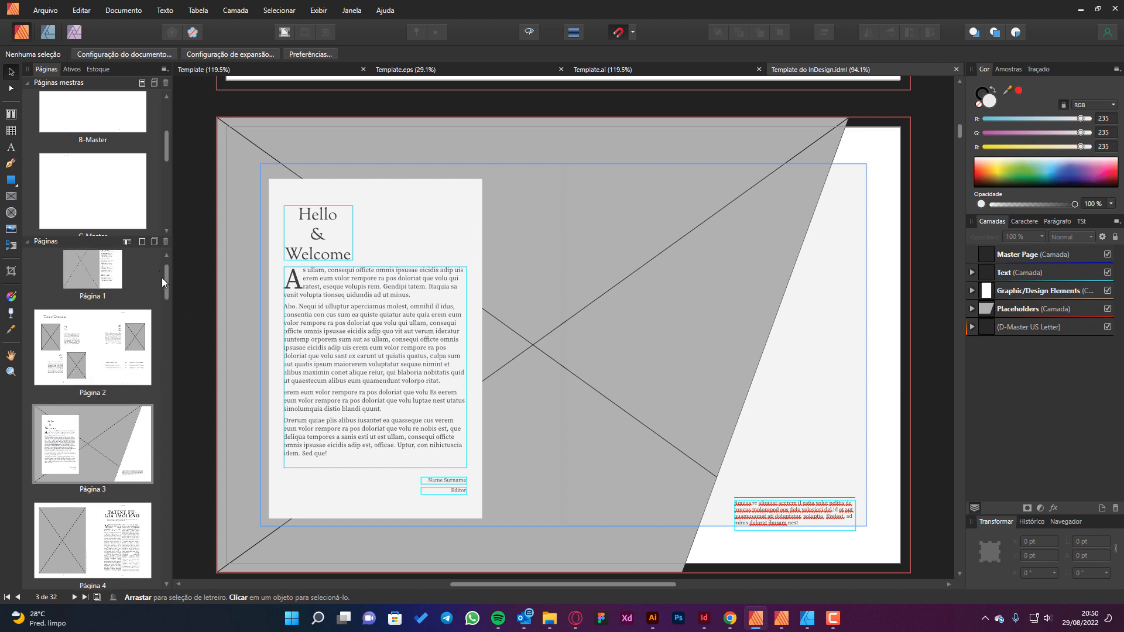
drag(165, 277, 167, 257)
double_click(102, 292)
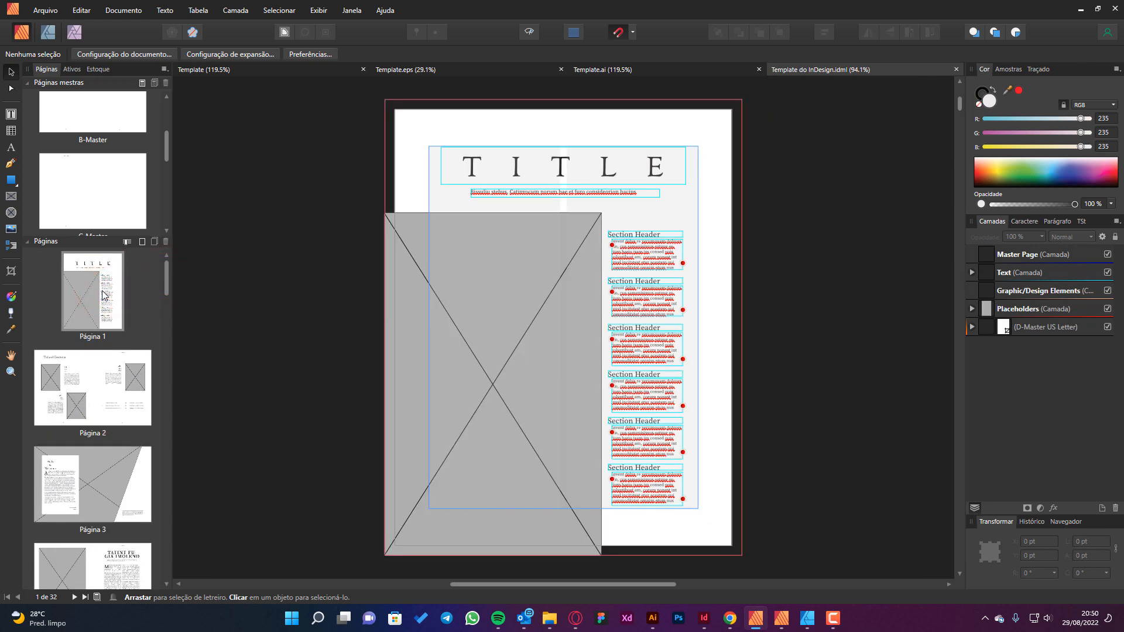
double_click(99, 398)
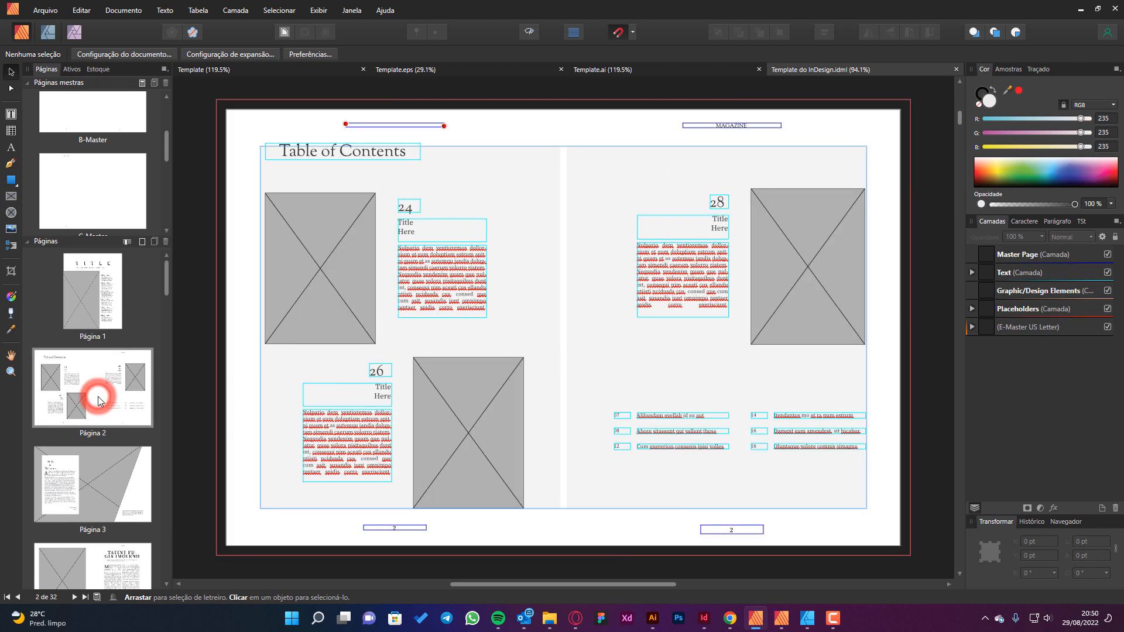
double_click(106, 498)
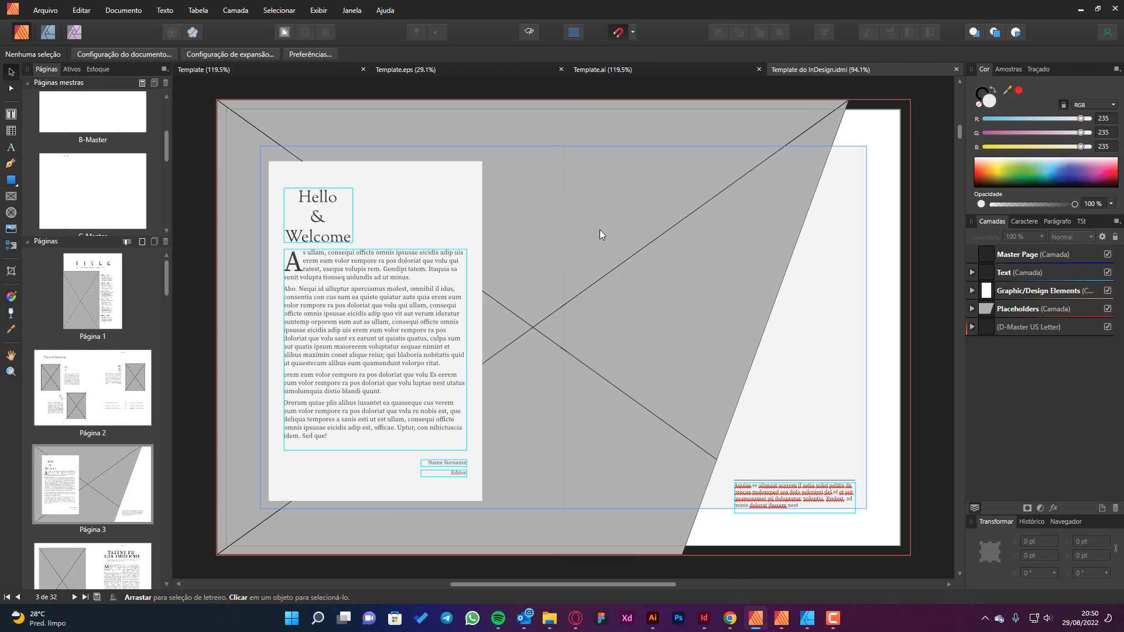
scroll(97, 394, down, 3)
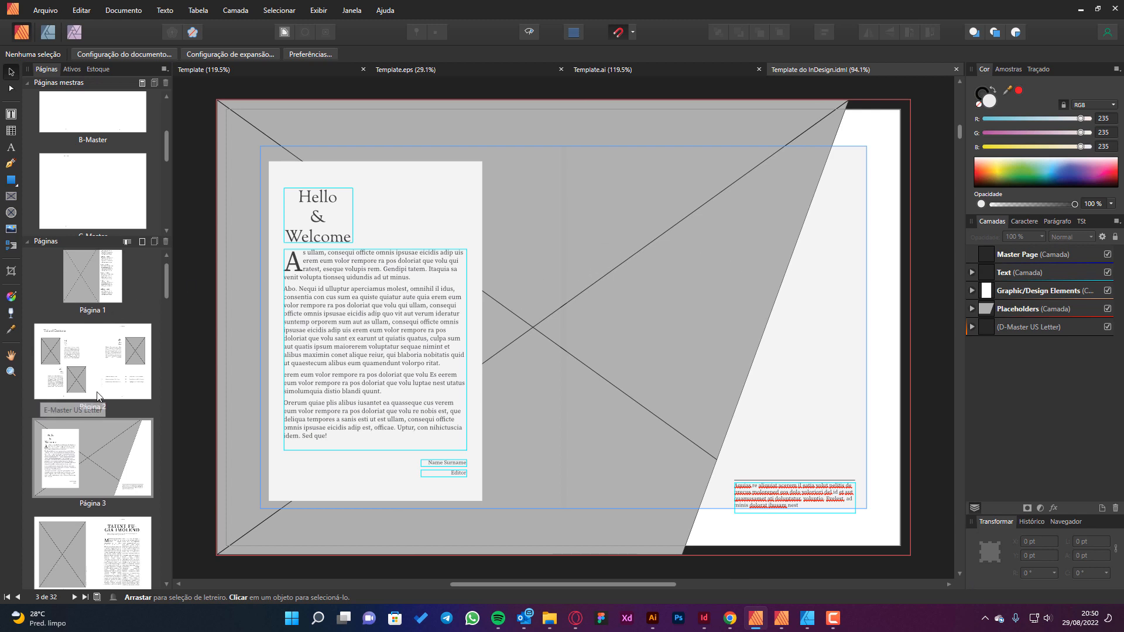
scroll(98, 396, down, 2)
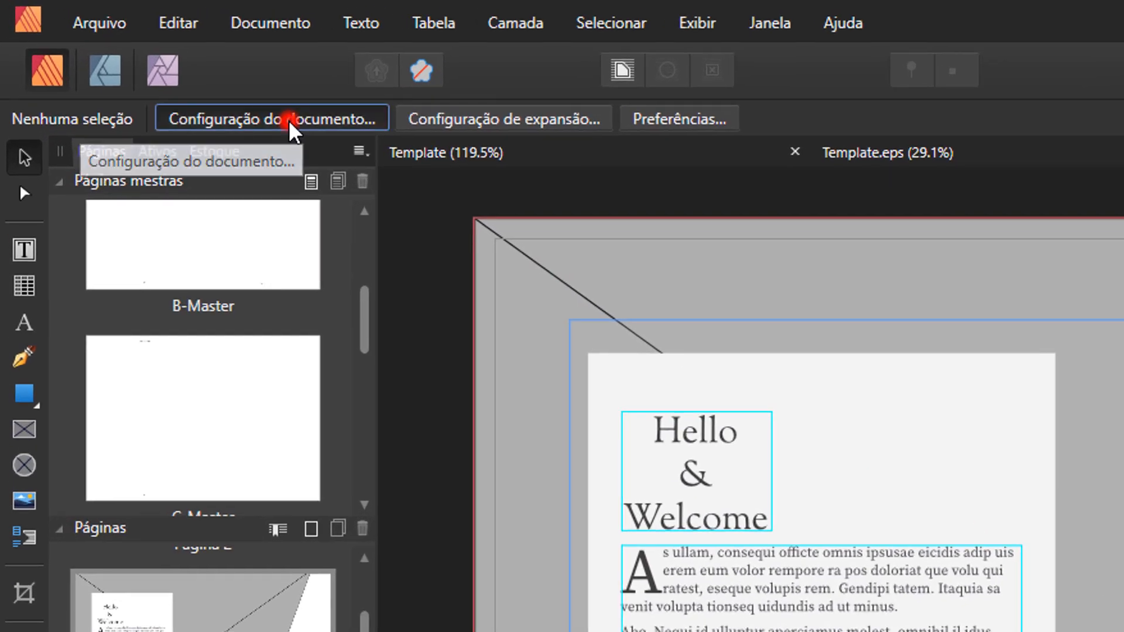
Try facing pages in the document setup, look over the resulting spreads, and undo the change.
click(290, 121)
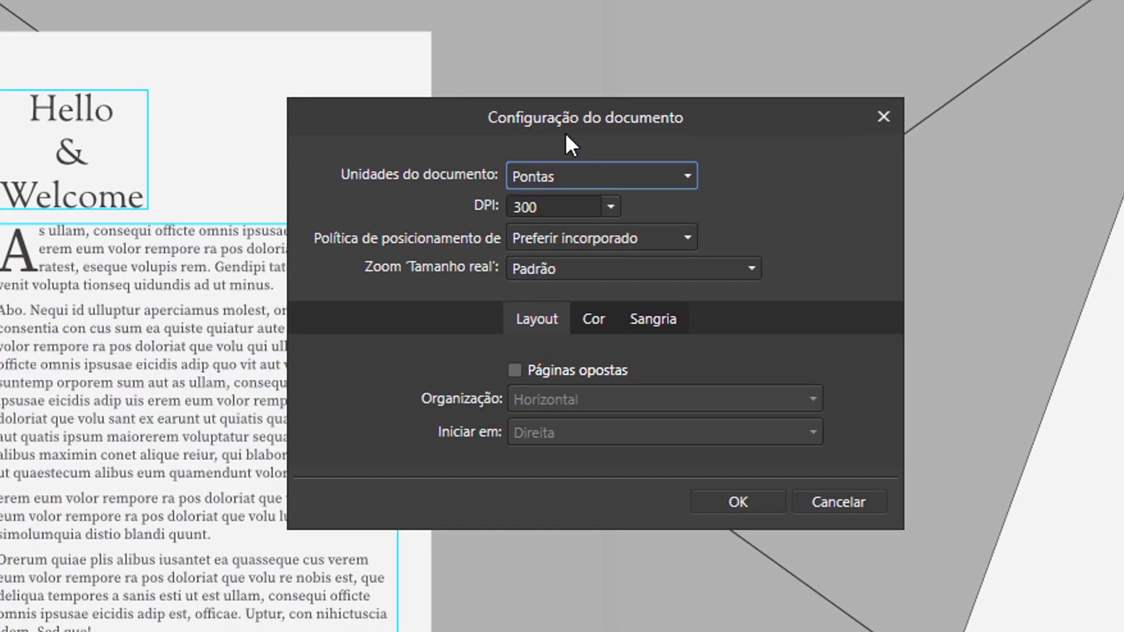
click(554, 368)
click(732, 504)
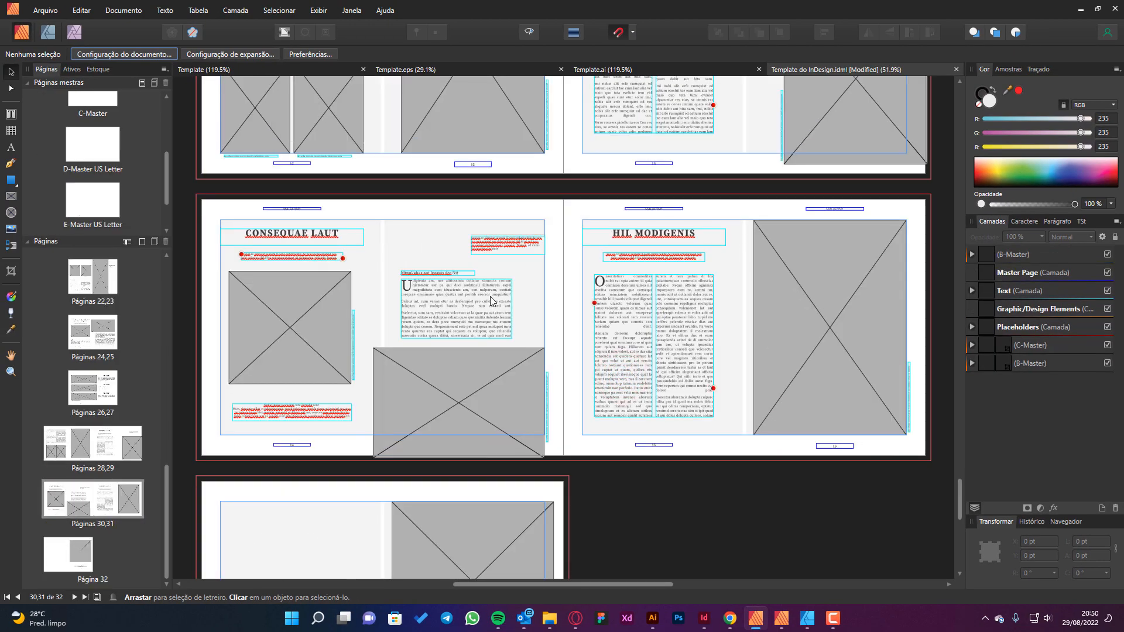
scroll(528, 297, up, 5)
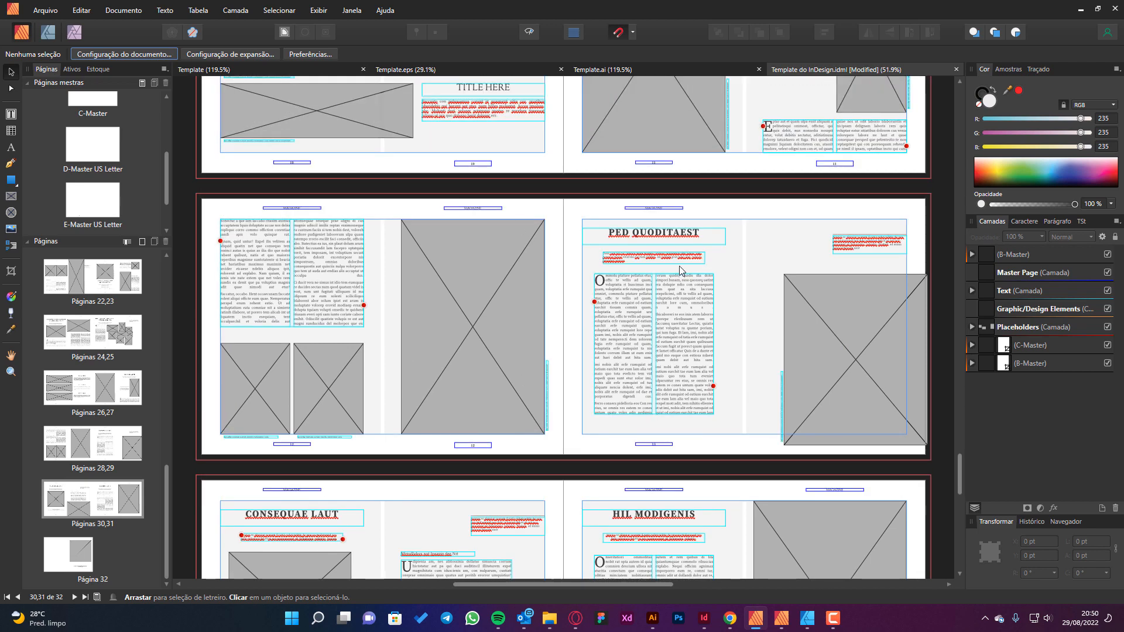
key(ctrl+z)
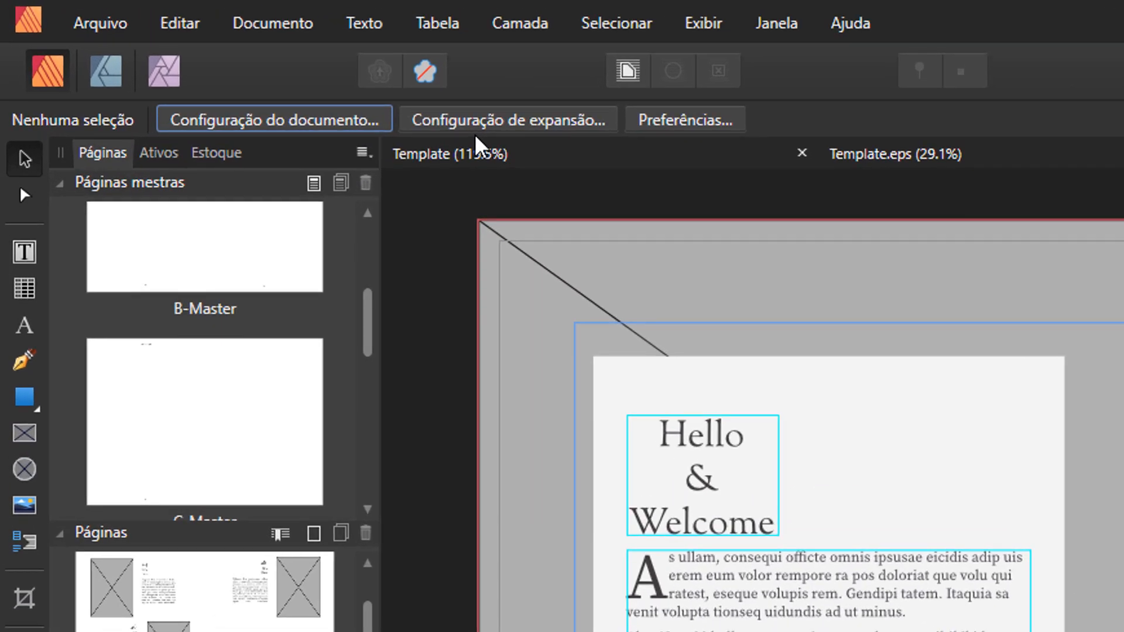
Apply the A4 page preset to all spreads of the IDML document.
click(511, 123)
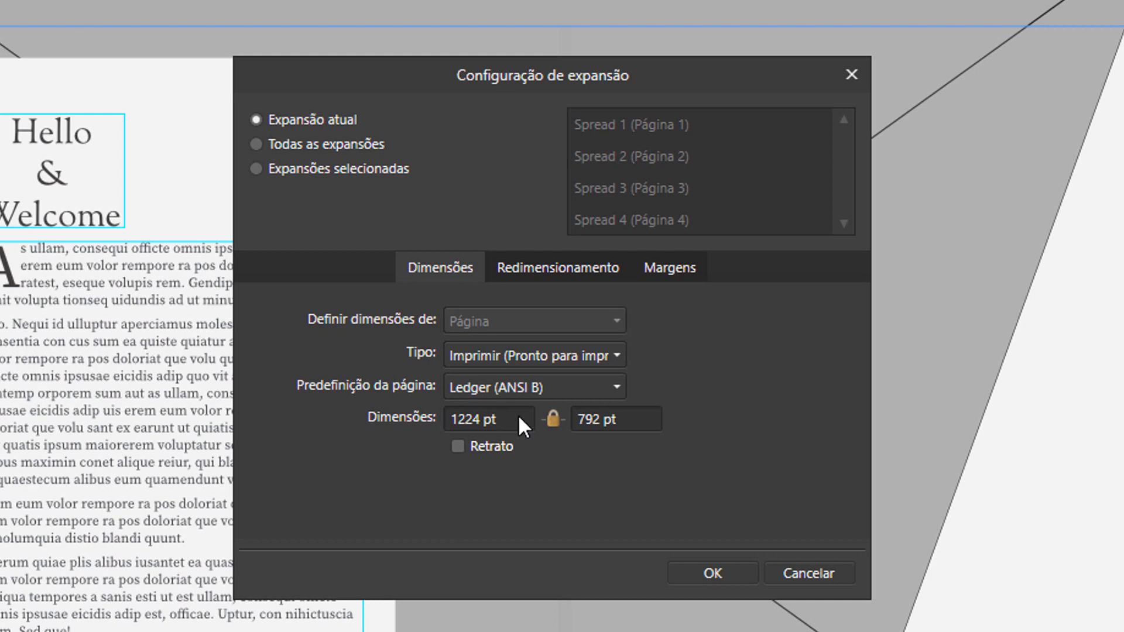
click(529, 382)
scroll(503, 556, down, 3)
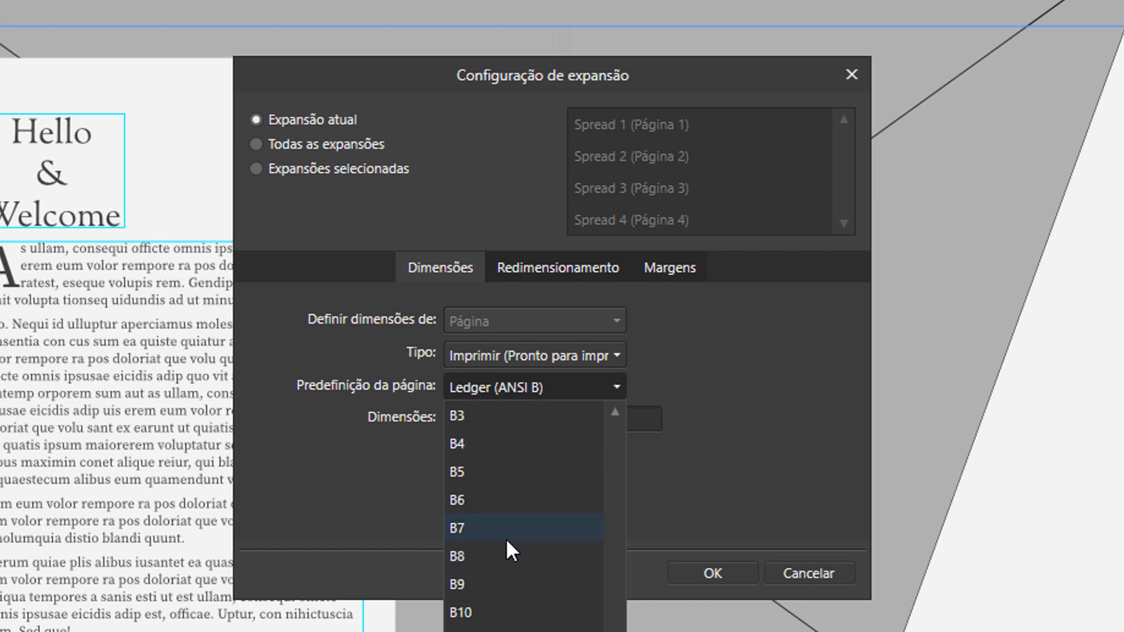
scroll(509, 541, up, 10)
click(468, 560)
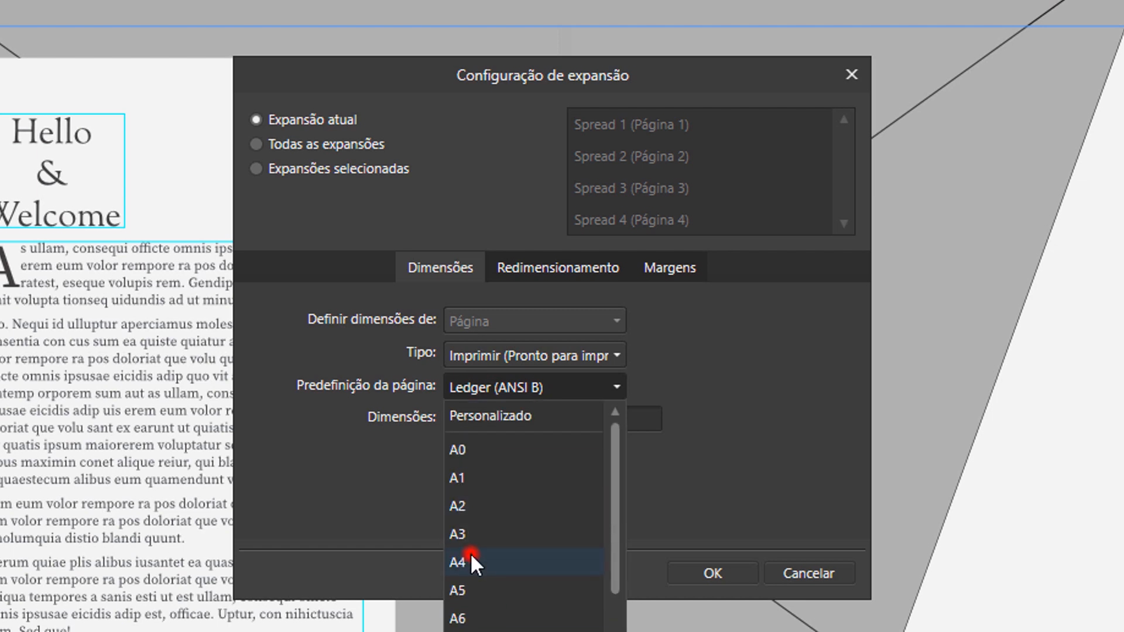
click(275, 145)
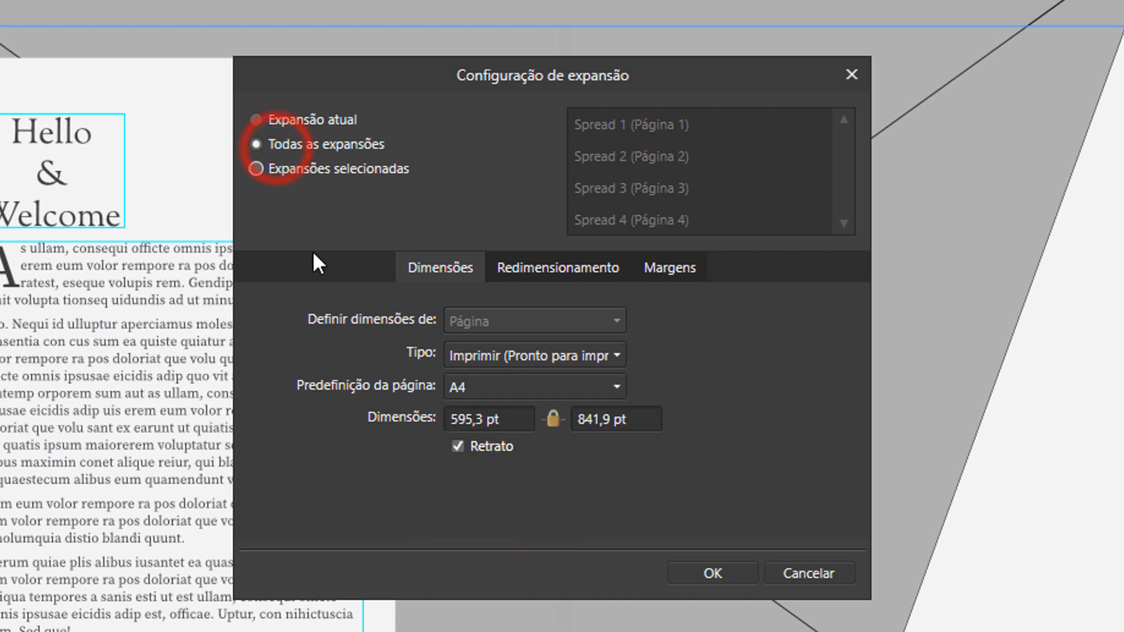
click(712, 573)
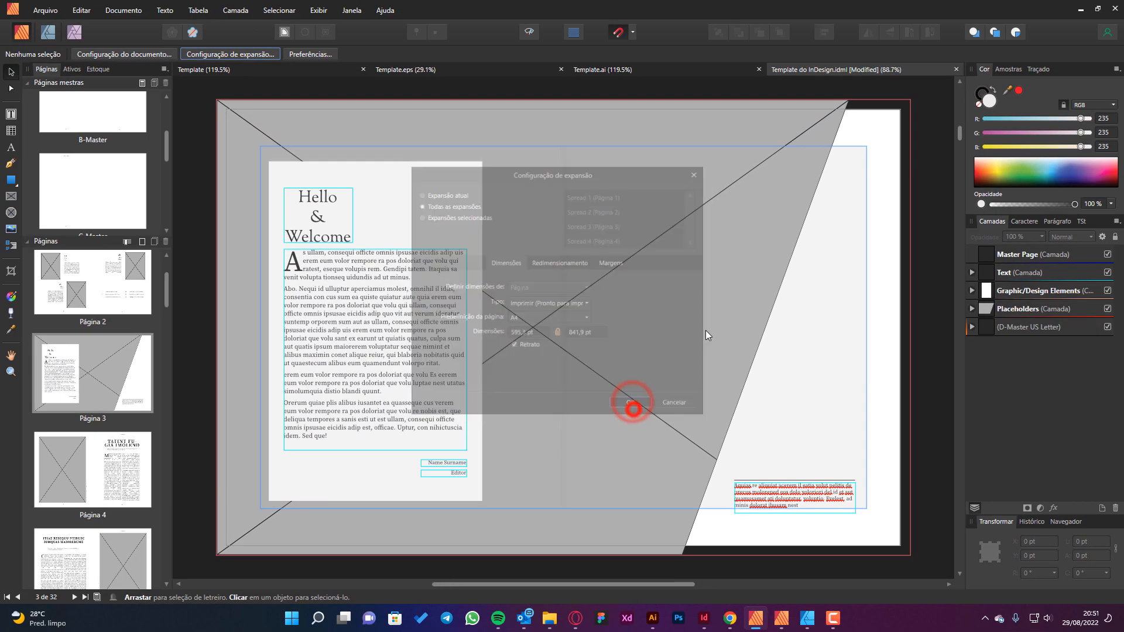
Examine how the text and placeholders of the first six pages sit on the A4 page size.
scroll(103, 269, up, 3)
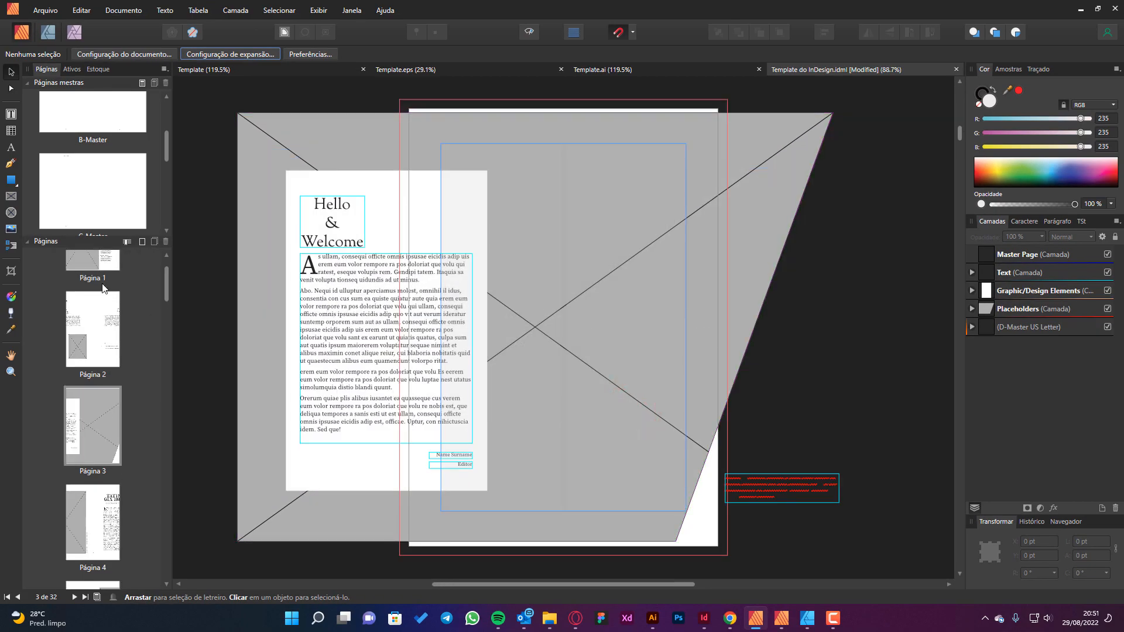
click(93, 309)
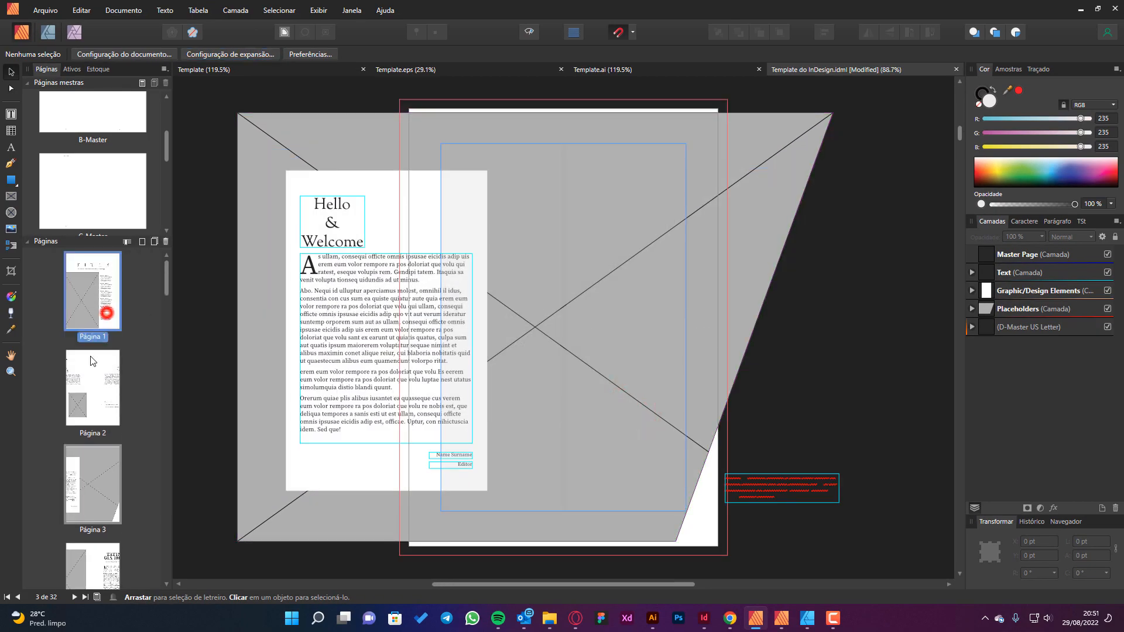
double_click(93, 398)
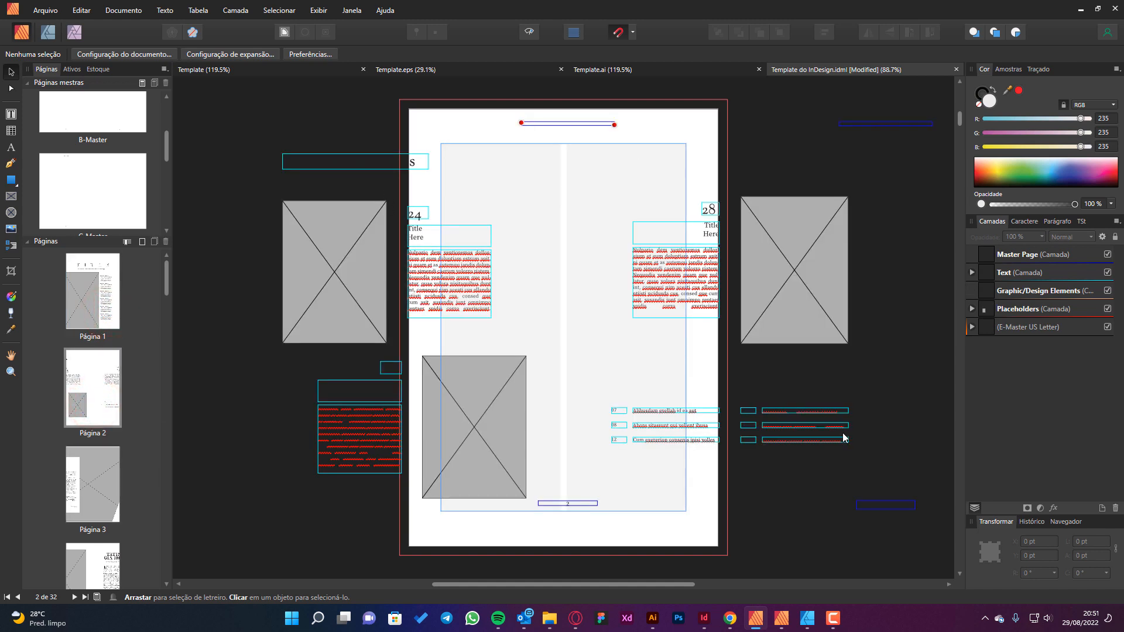
click(695, 297)
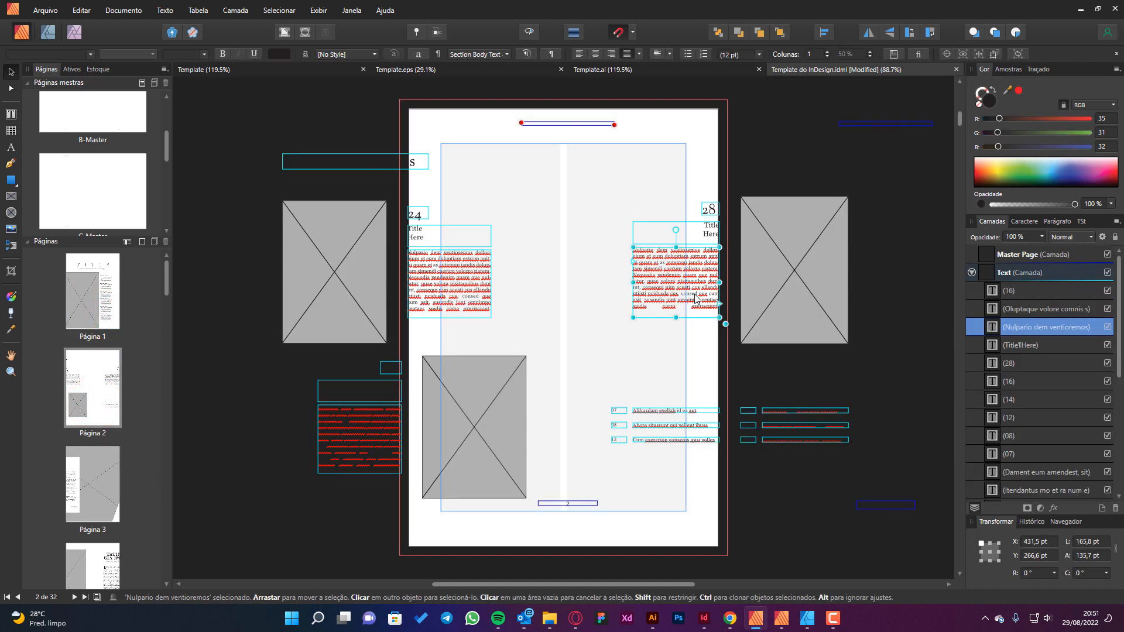
scroll(696, 295, up, 10)
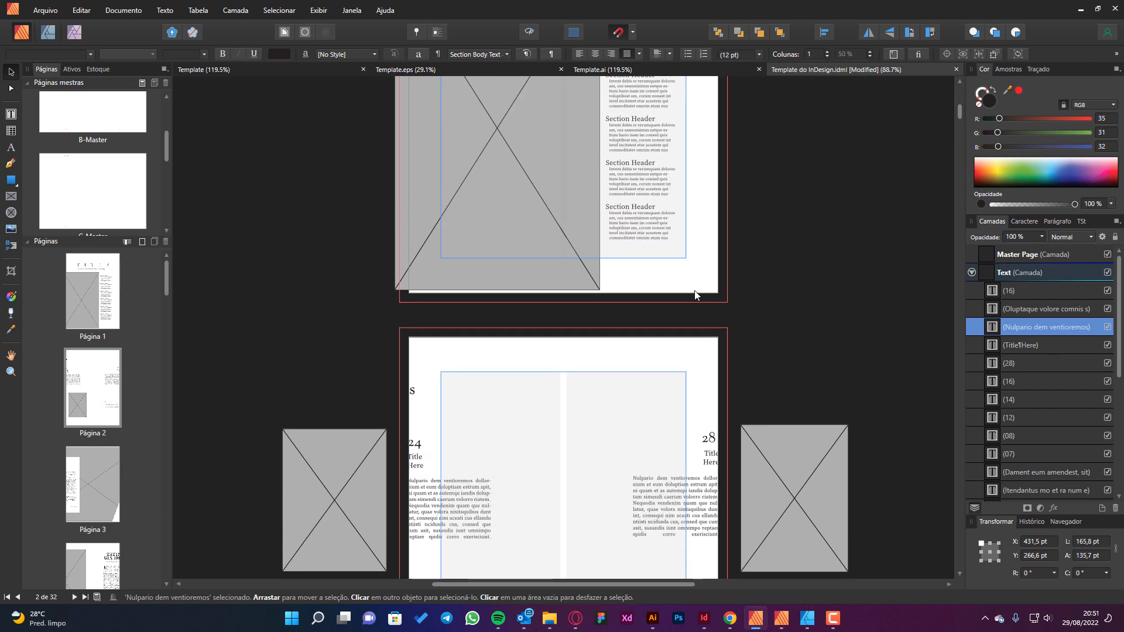
scroll(690, 294, down, 10)
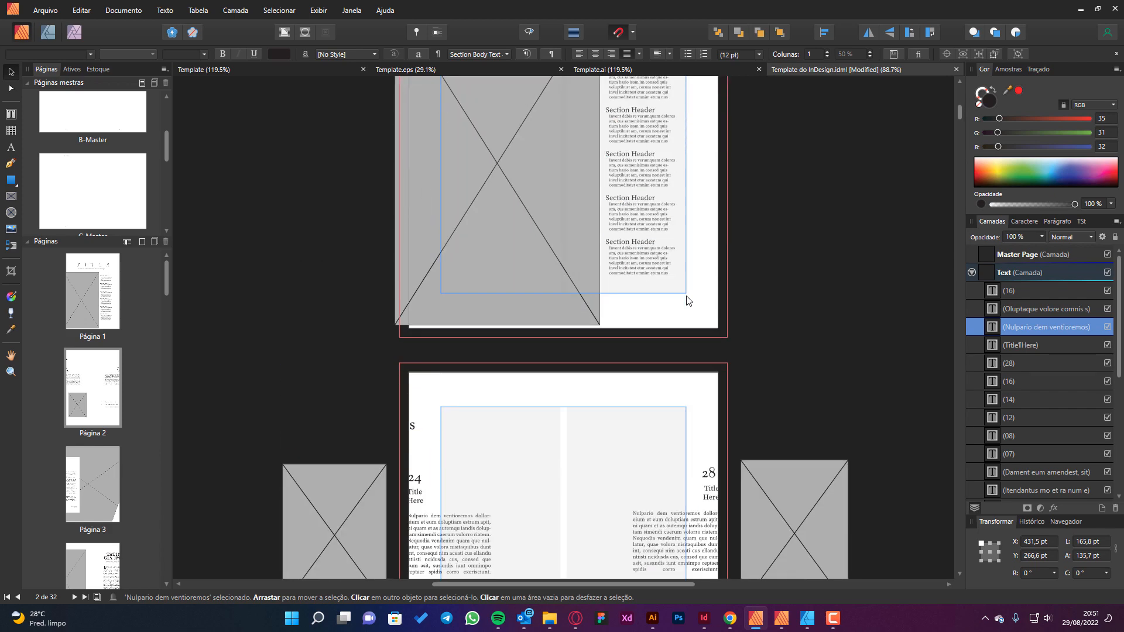
scroll(685, 316, down, 10)
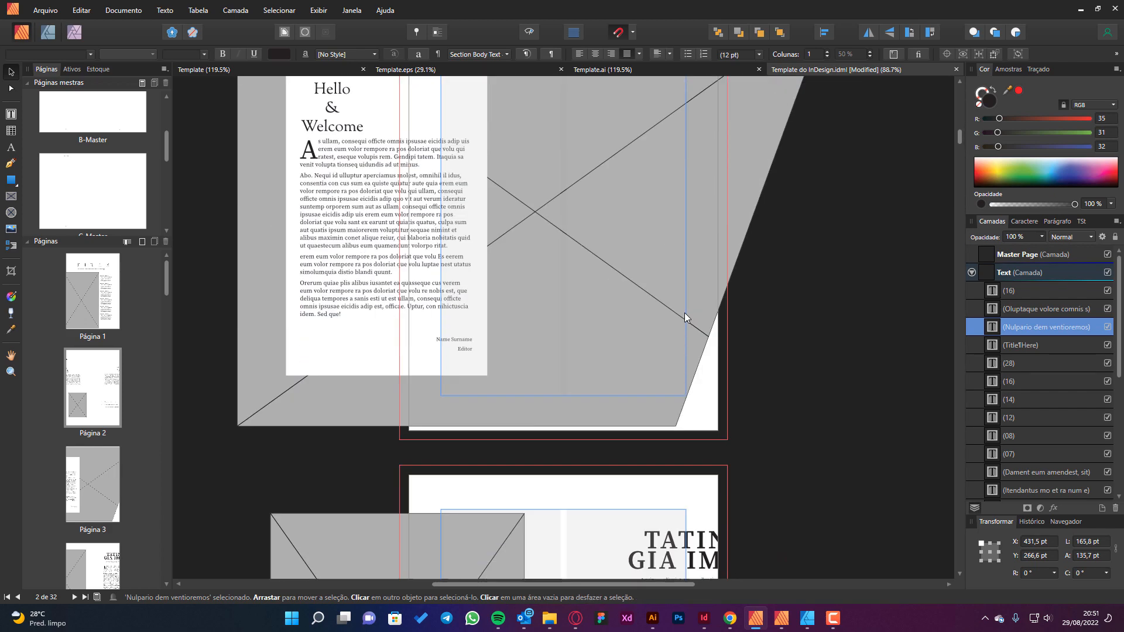
scroll(682, 316, down, 10)
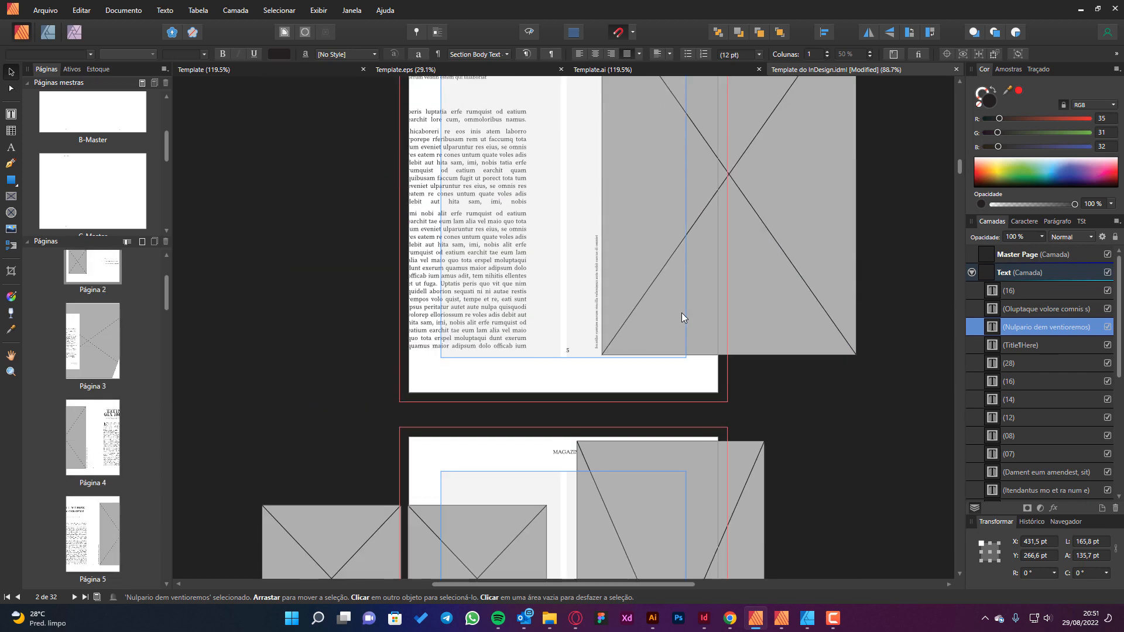
scroll(721, 270, down, 4)
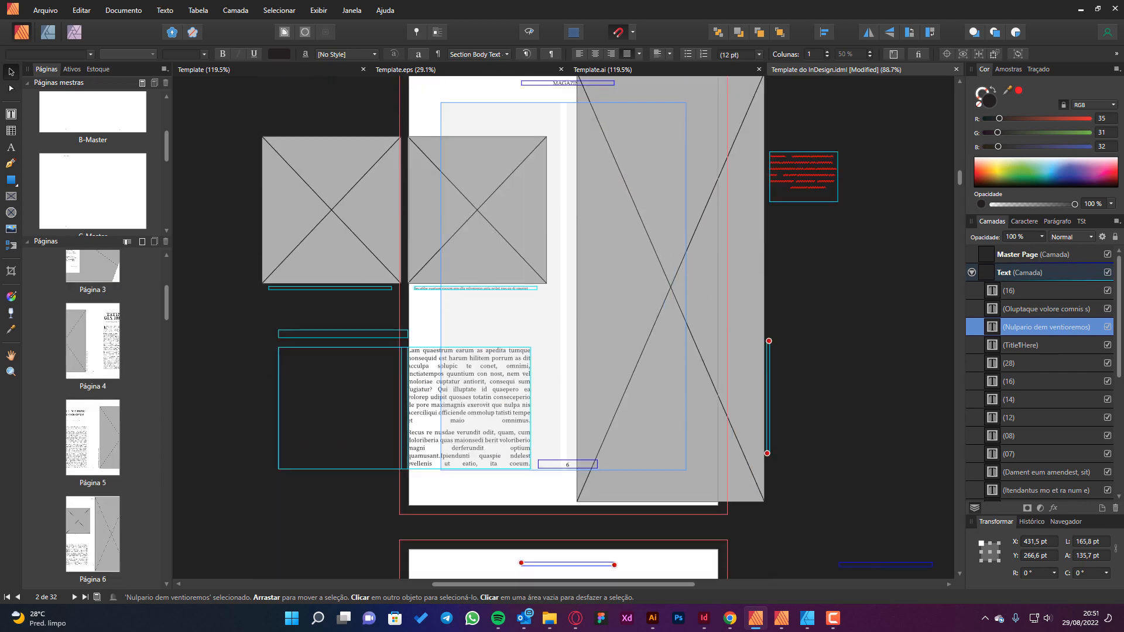
Undo the A4 page size change and return to page 1.
click(506, 308)
scroll(506, 308, up, 6)
scroll(506, 307, up, 1)
key(ctrl+z)
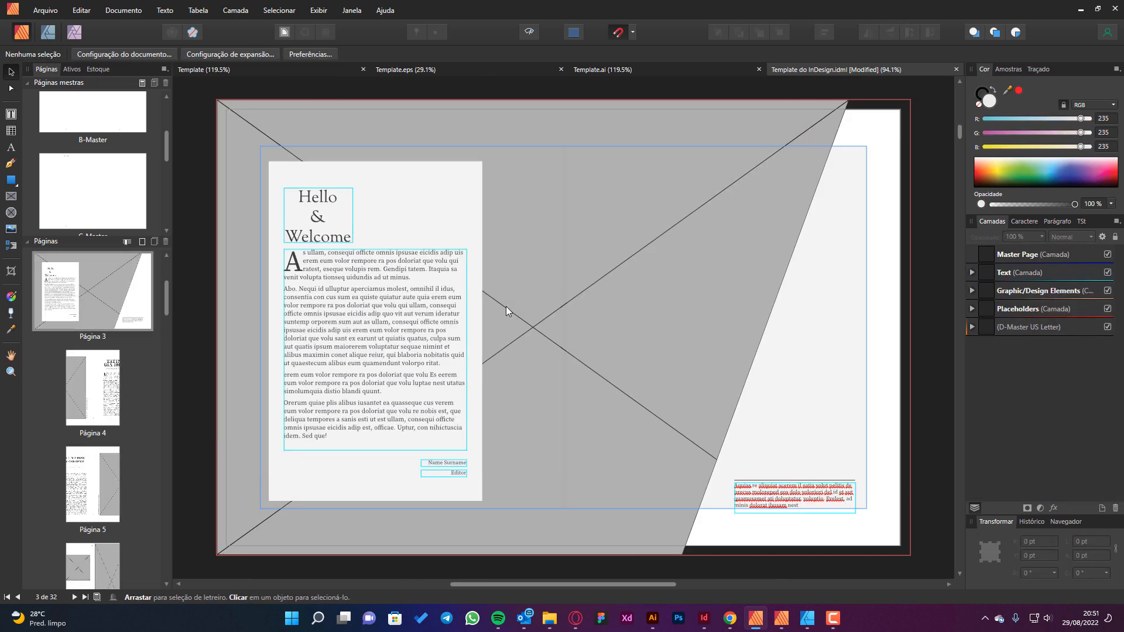
key(ctrl+z)
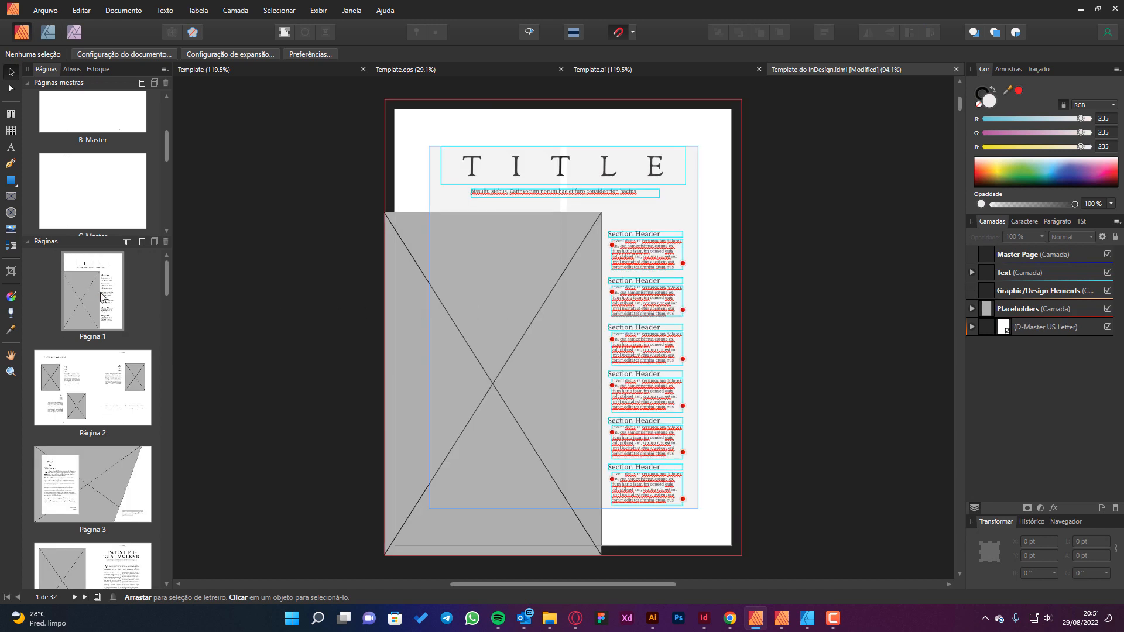
click(98, 293)
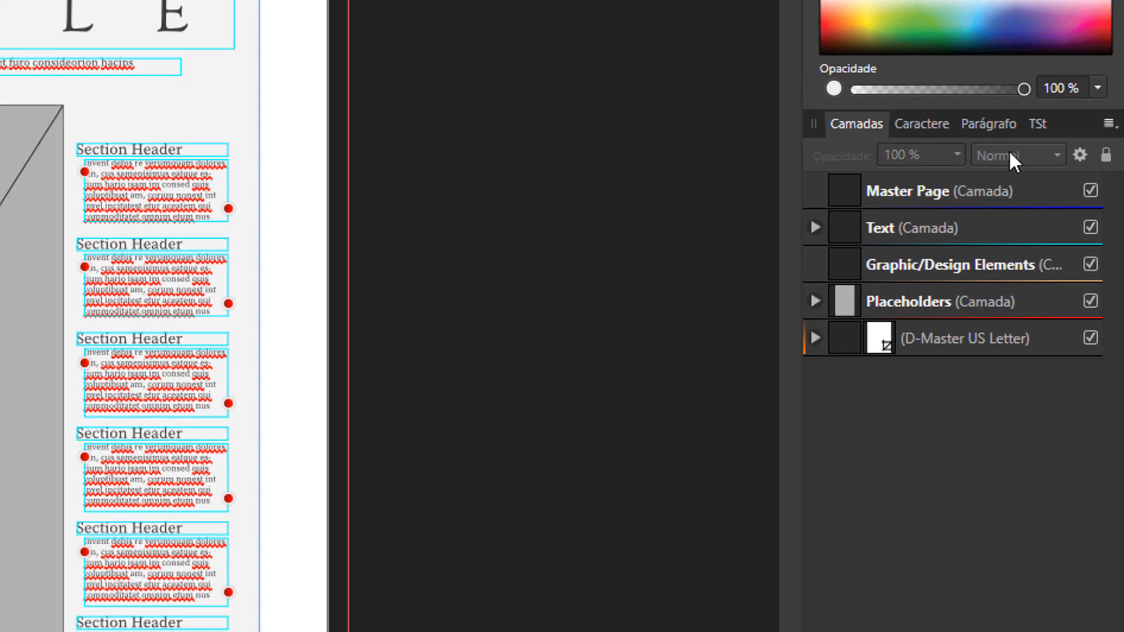
Browse the text styles imported with the IDML document and check the display options for the style list.
click(1034, 125)
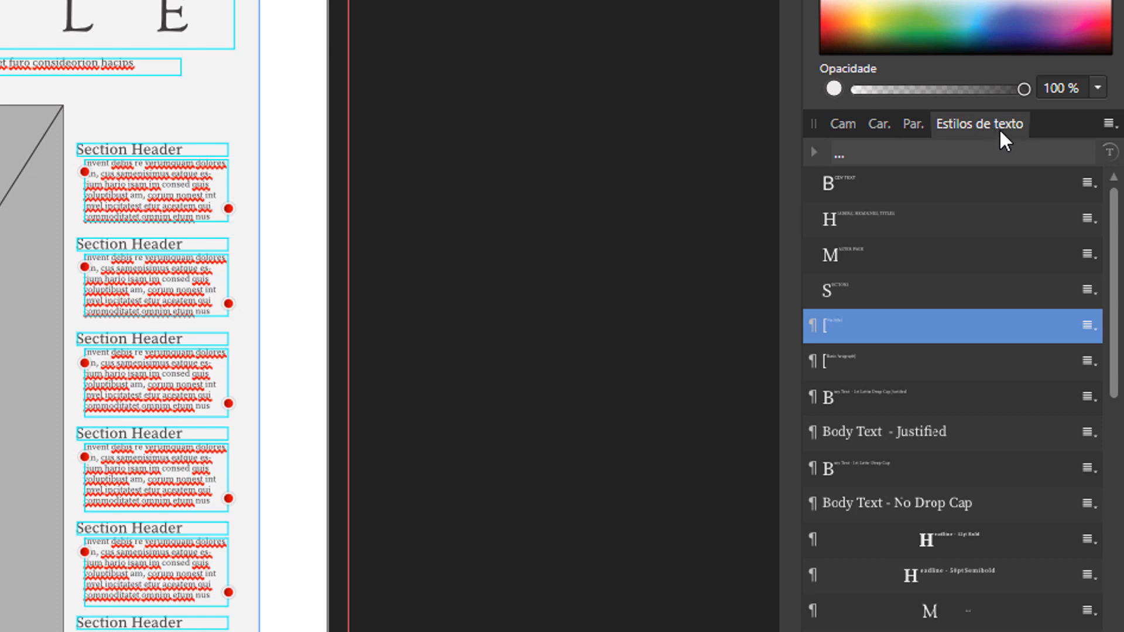
click(844, 122)
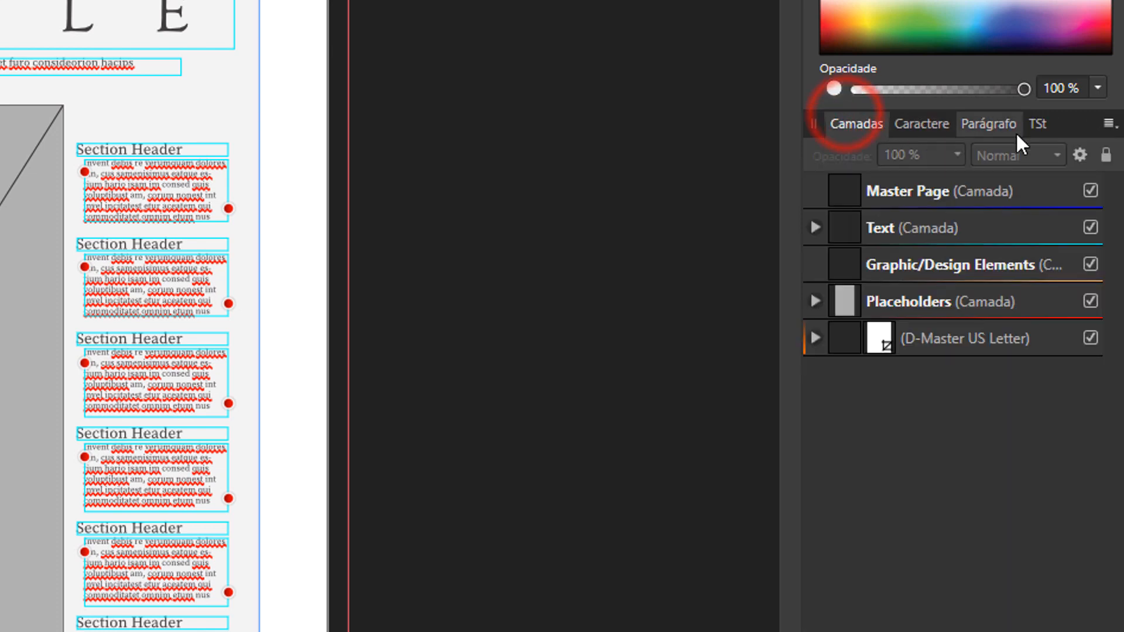
click(1034, 124)
scroll(1023, 321, down, 10)
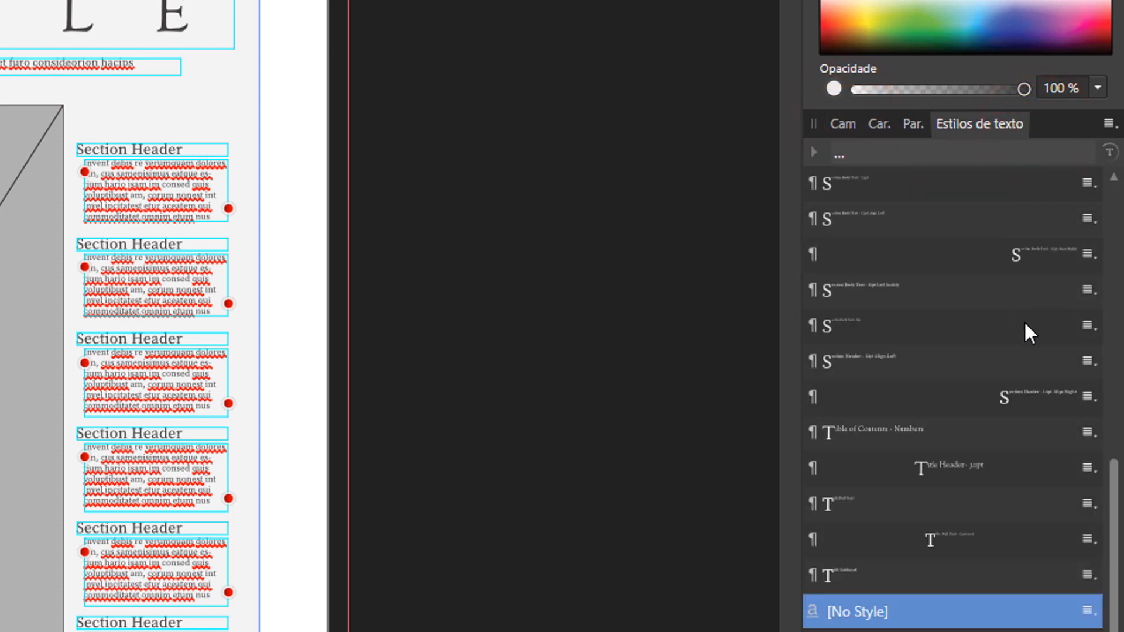
scroll(936, 562, up, 10)
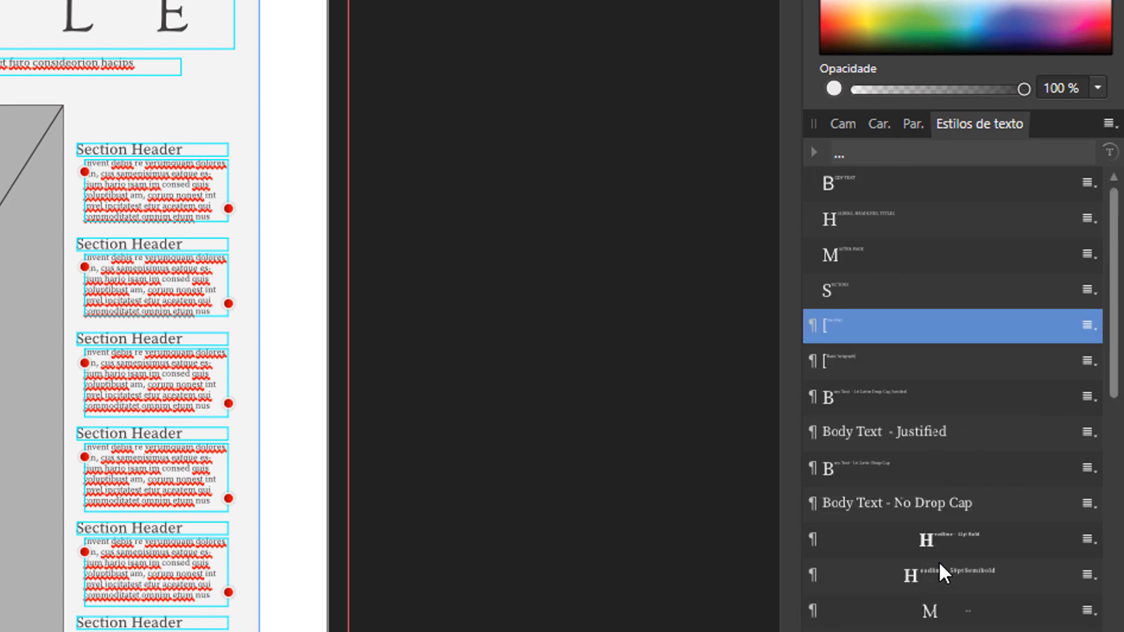
click(1108, 124)
click(1111, 126)
click(1111, 124)
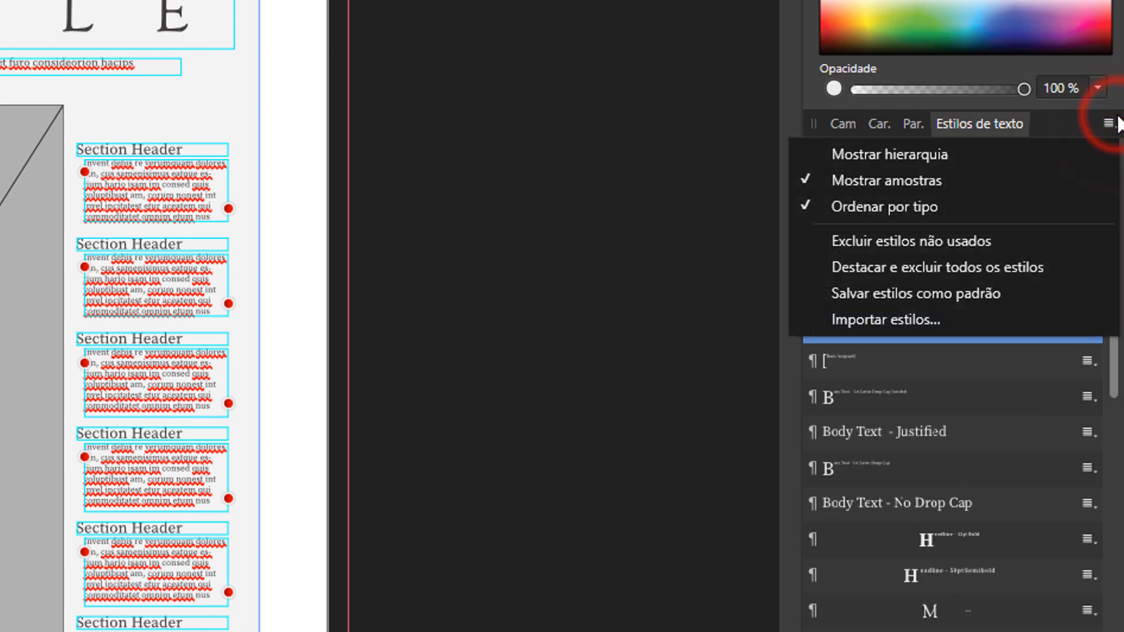
click(1111, 121)
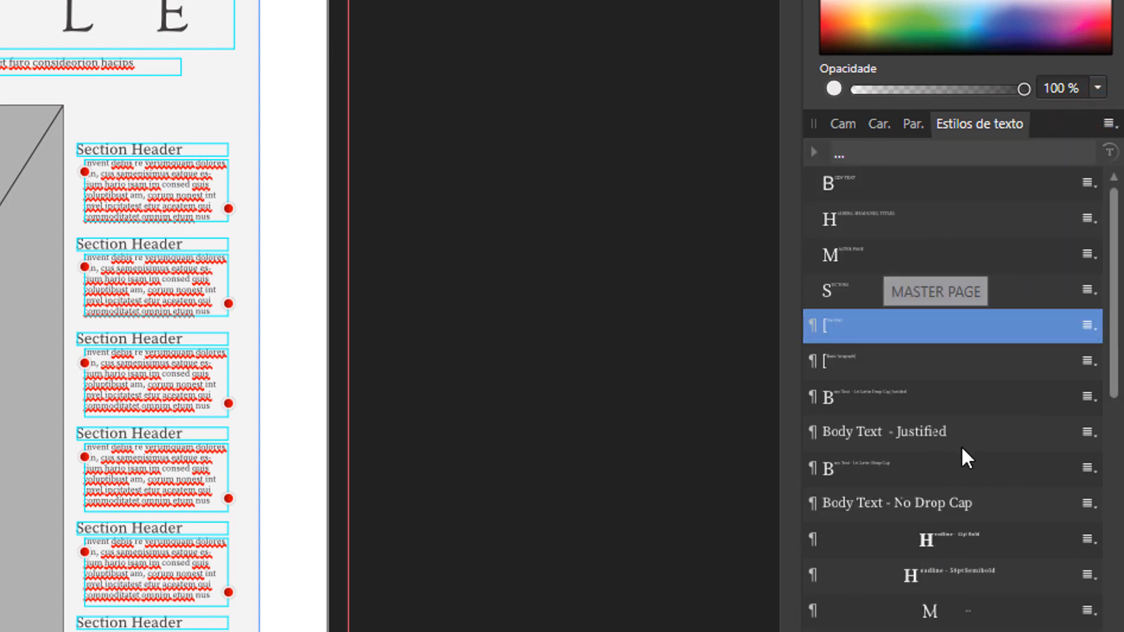
scroll(963, 454, down, 10)
scroll(972, 468, up, 10)
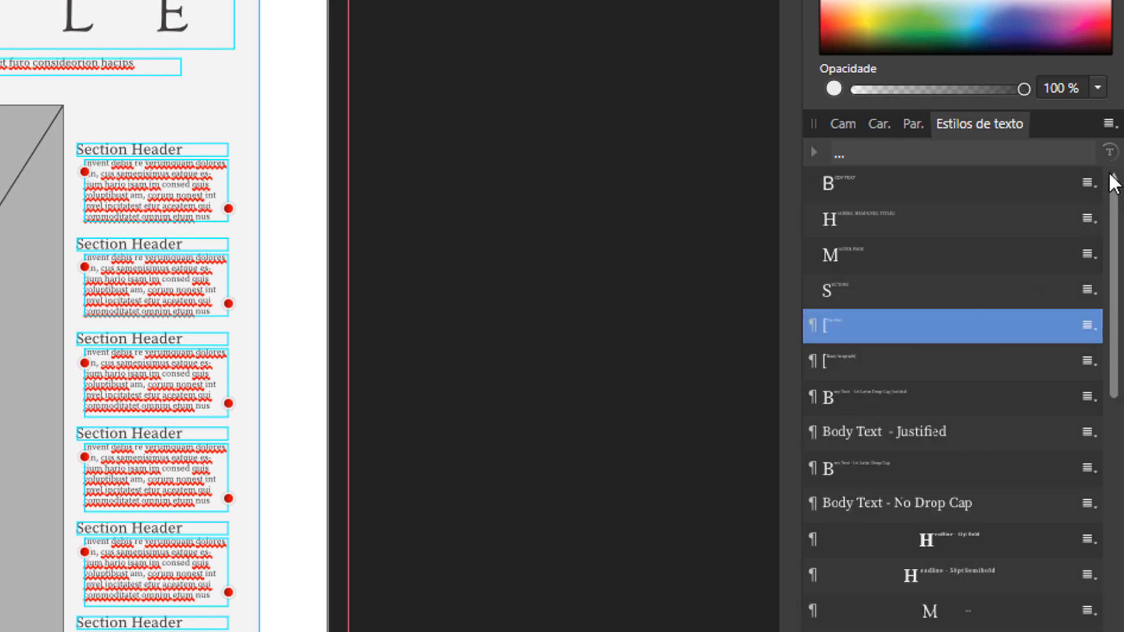
Hide the samples in the text style list, look through the style names, and show the styles as a hierarchy.
click(1111, 124)
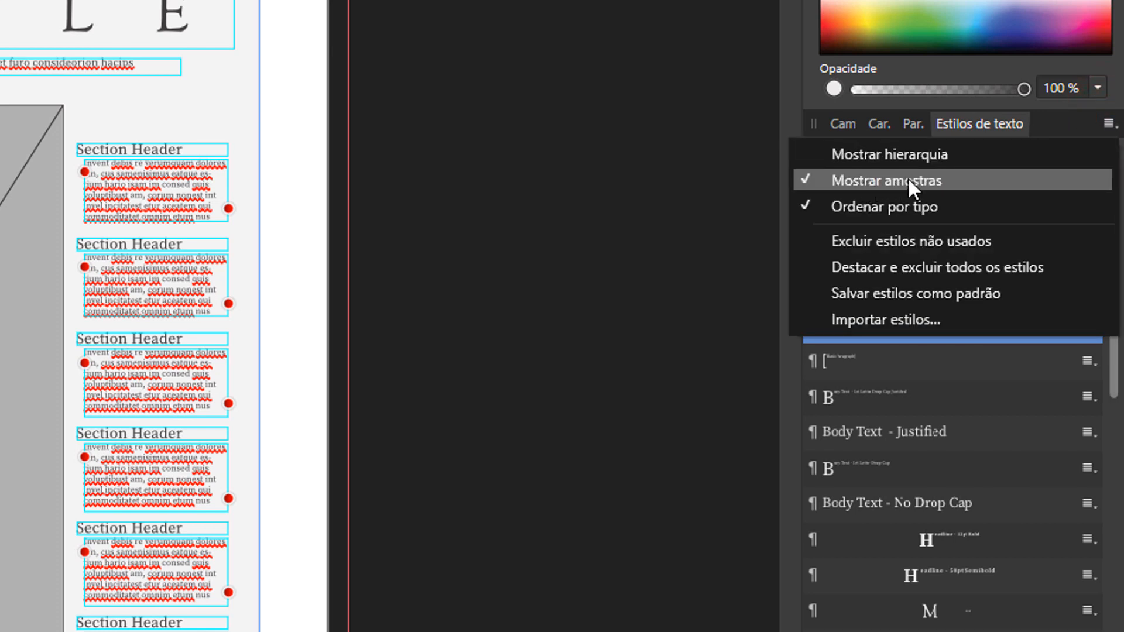
click(891, 181)
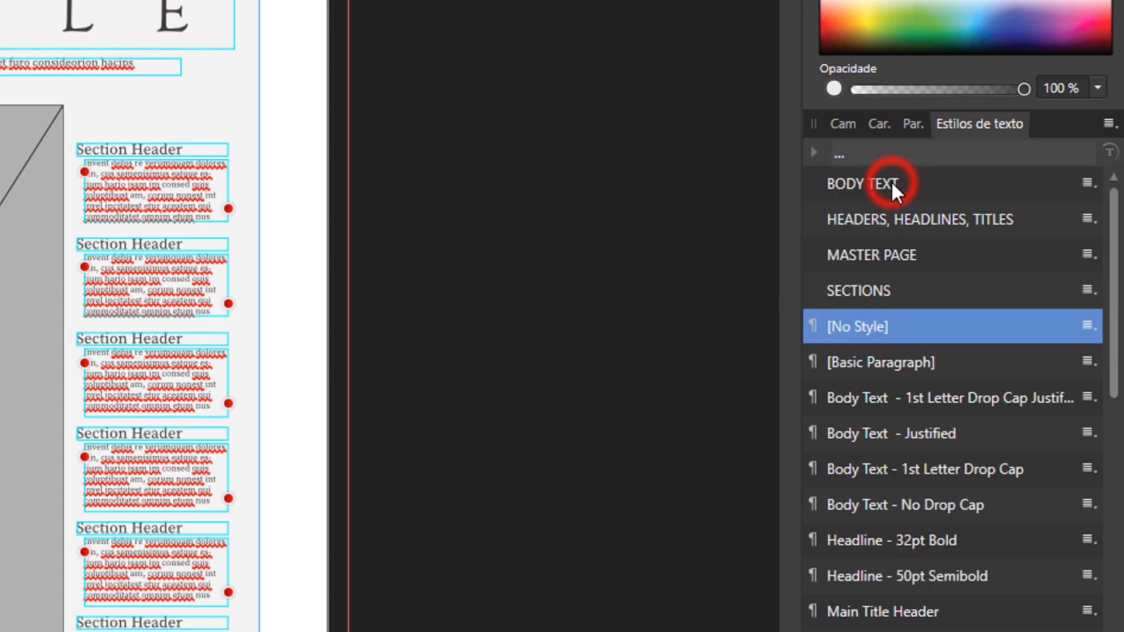
scroll(947, 430, down, 5)
scroll(942, 456, up, 6)
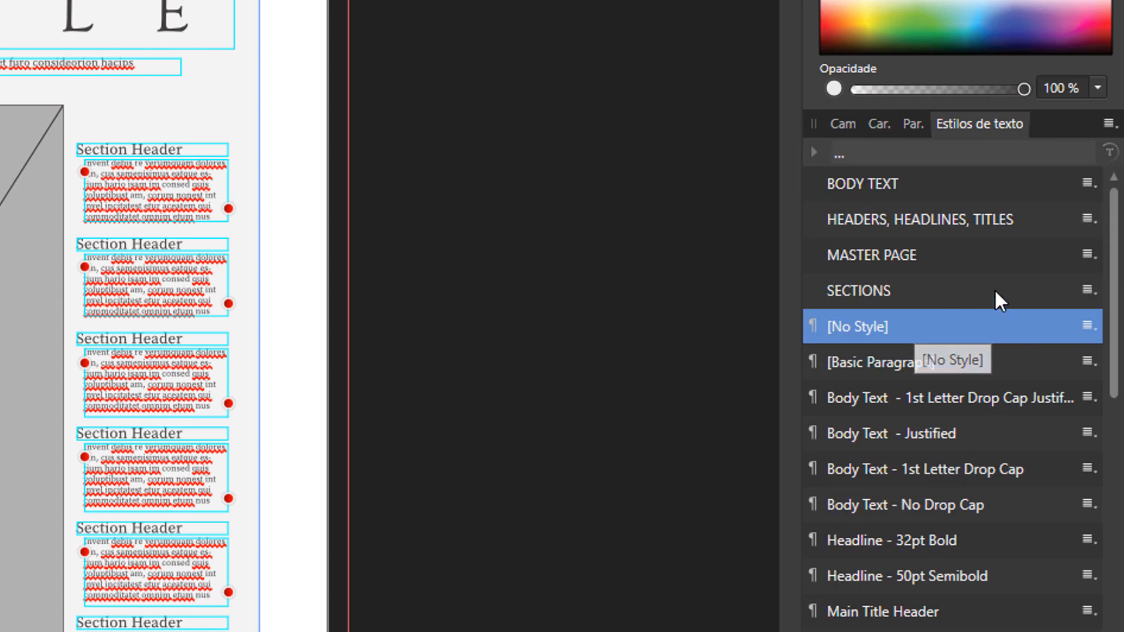
click(1108, 123)
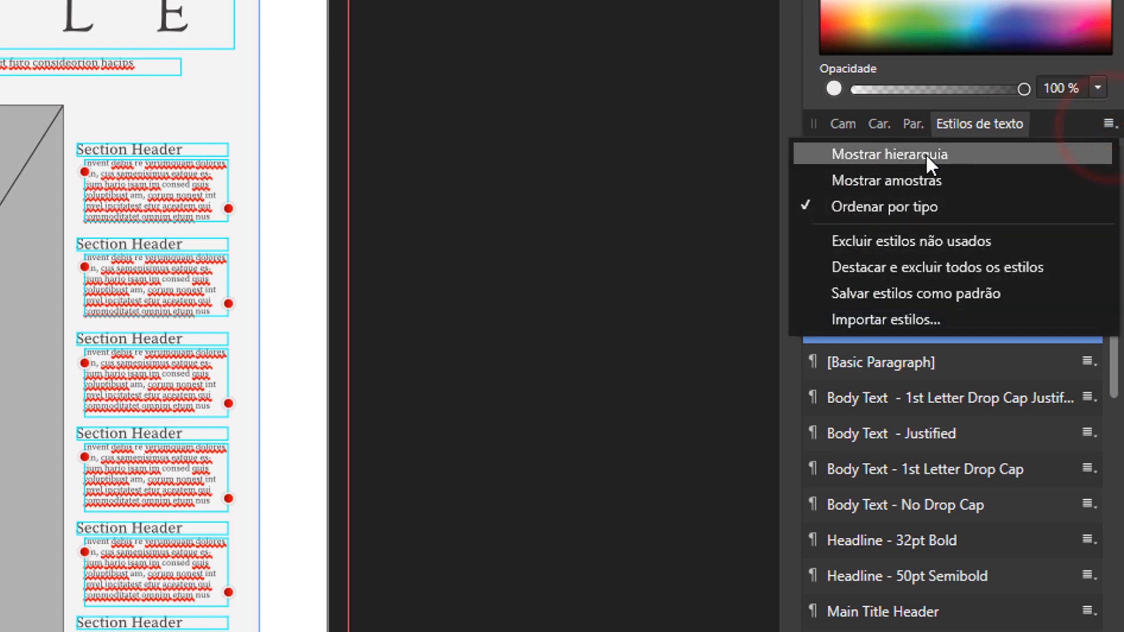
click(928, 153)
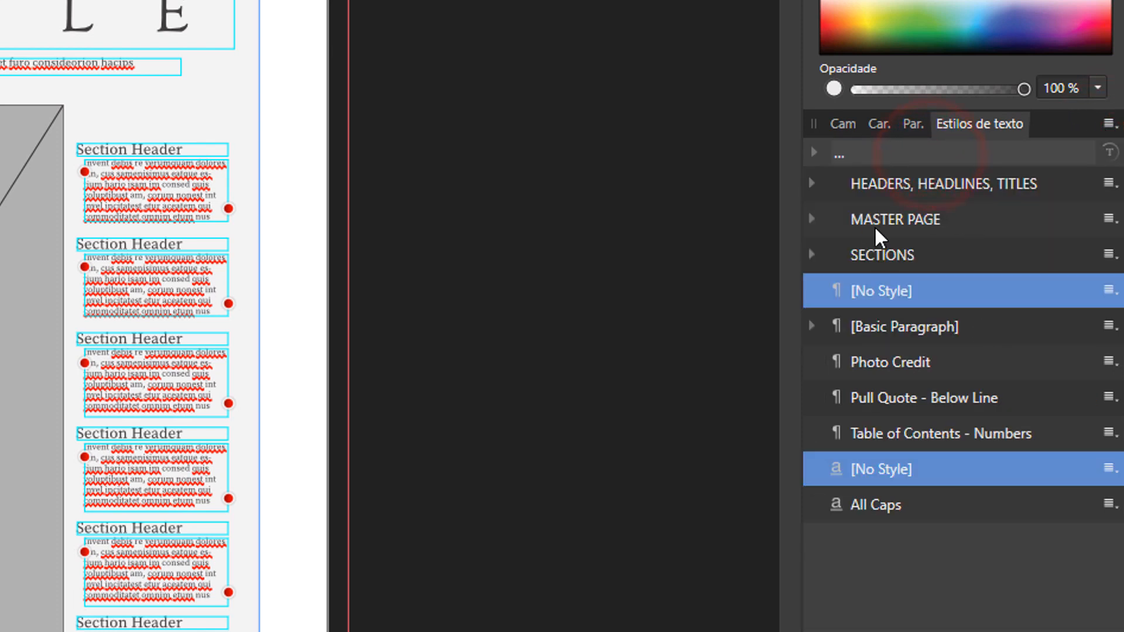
Examine the styles nested under HEADERS, HEADLINES, TITLES, MASTER PAGE, SECTIONS and [Basic Paragraph], leaving the groups collapsed.
click(813, 219)
click(812, 220)
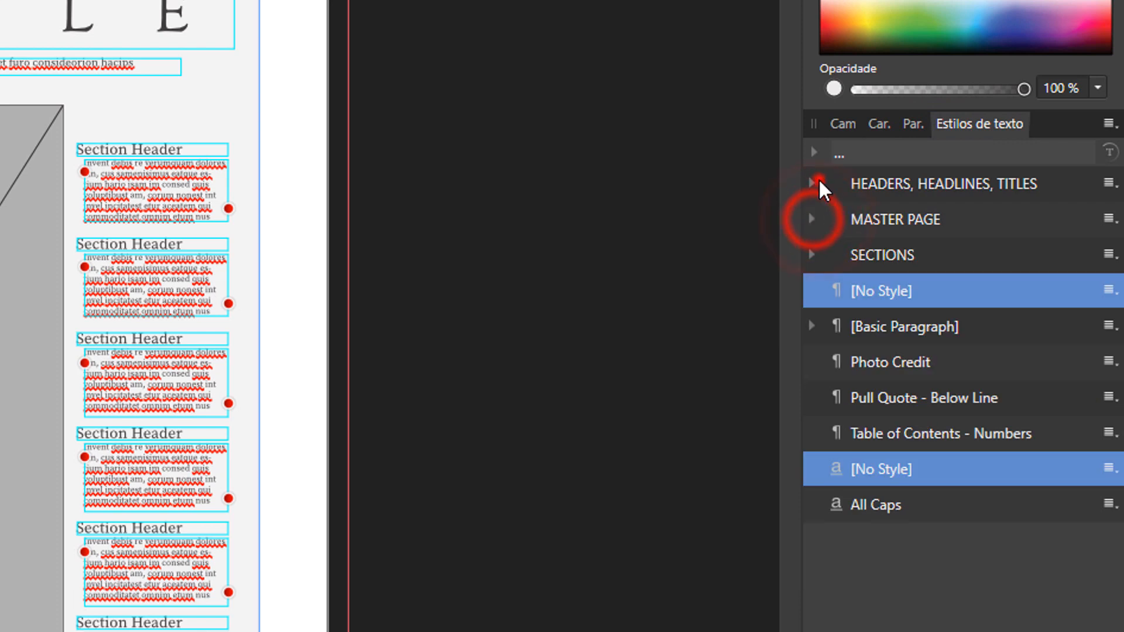
click(817, 182)
click(817, 182)
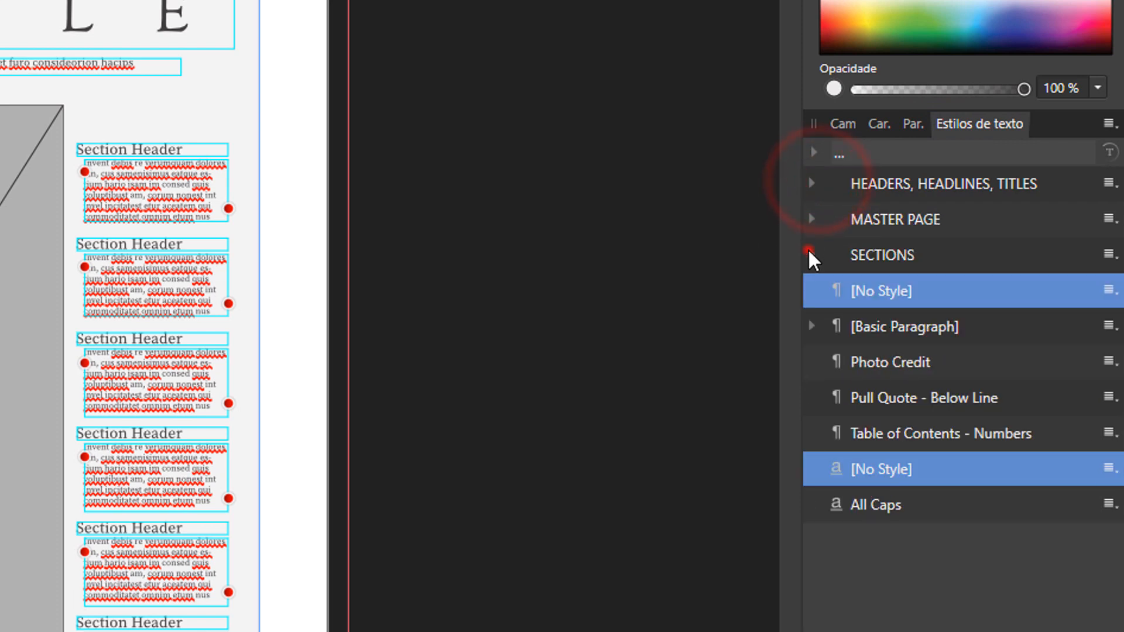
click(812, 254)
click(810, 253)
click(813, 326)
click(812, 329)
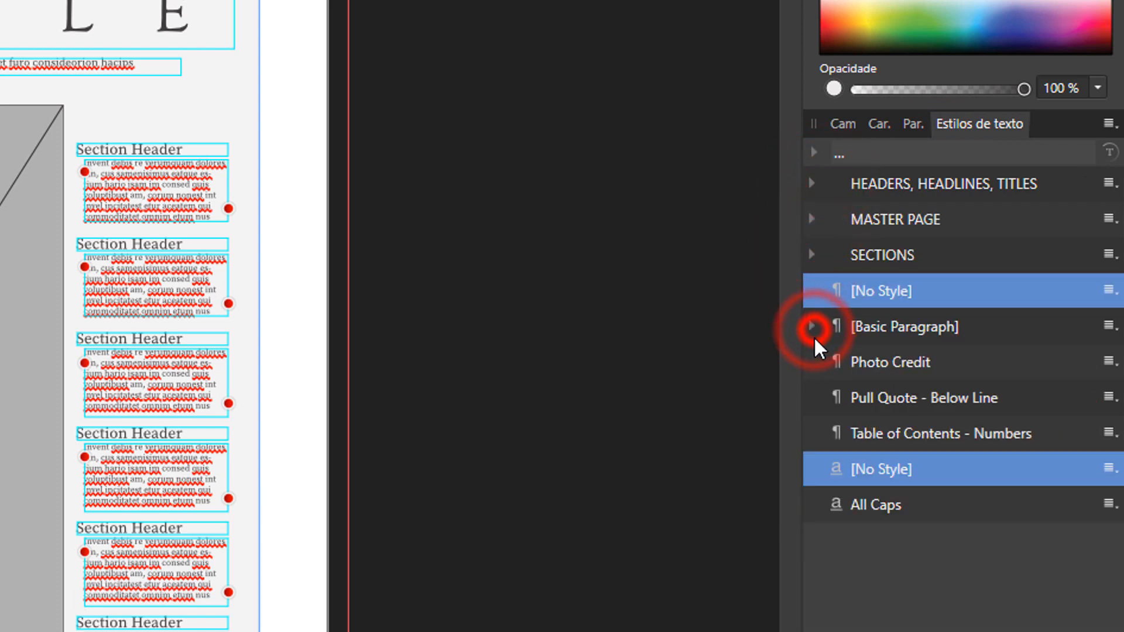
double_click(814, 220)
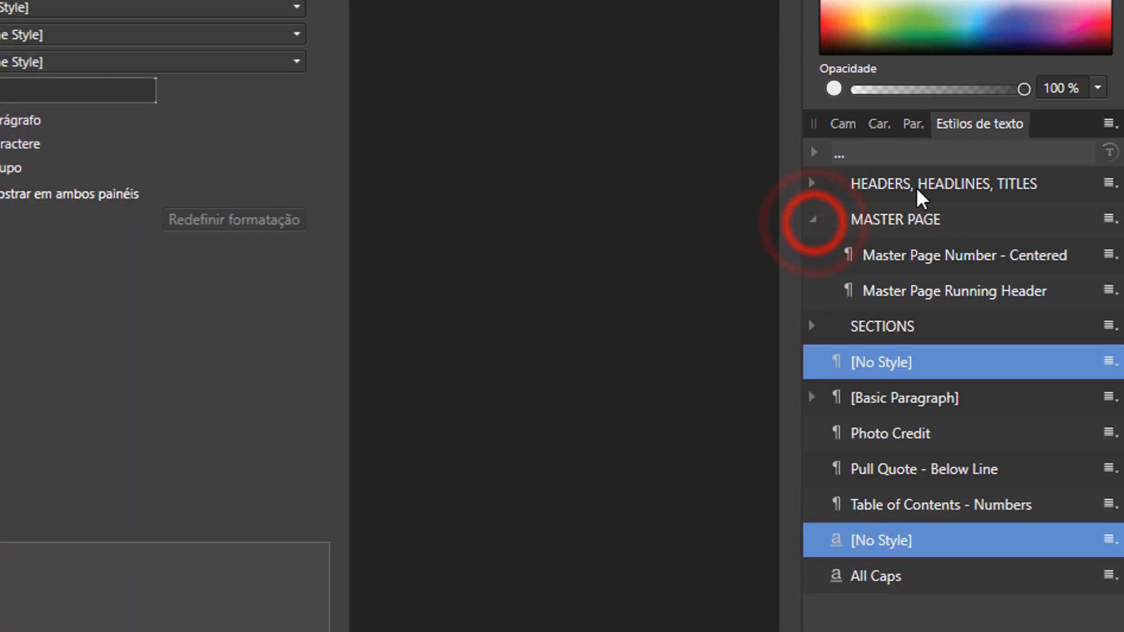
key(Escape)
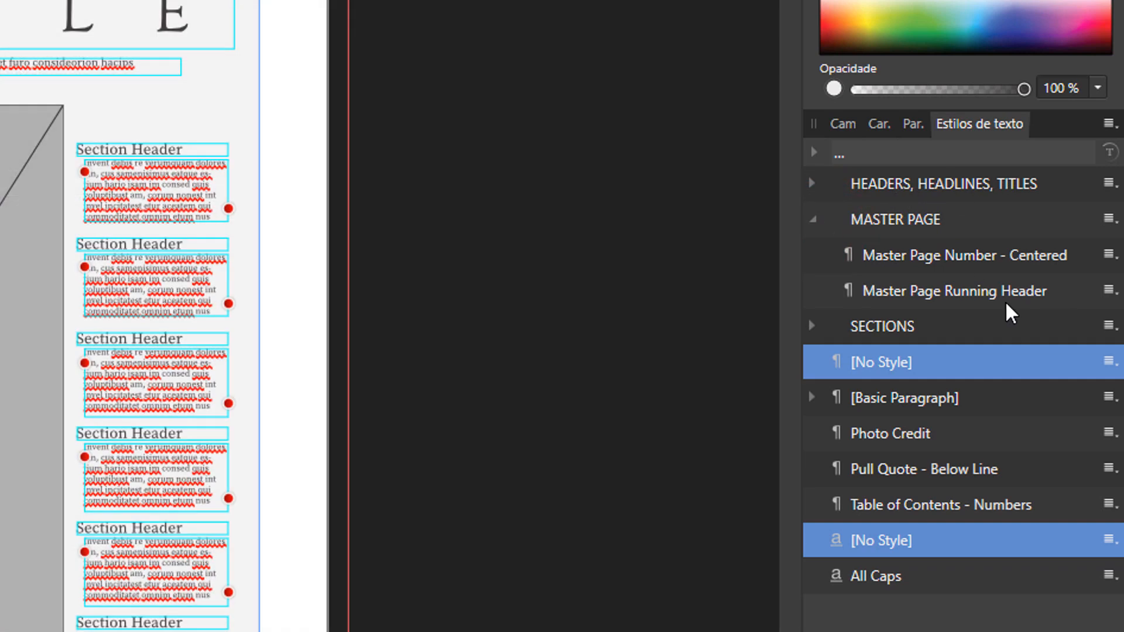
click(814, 215)
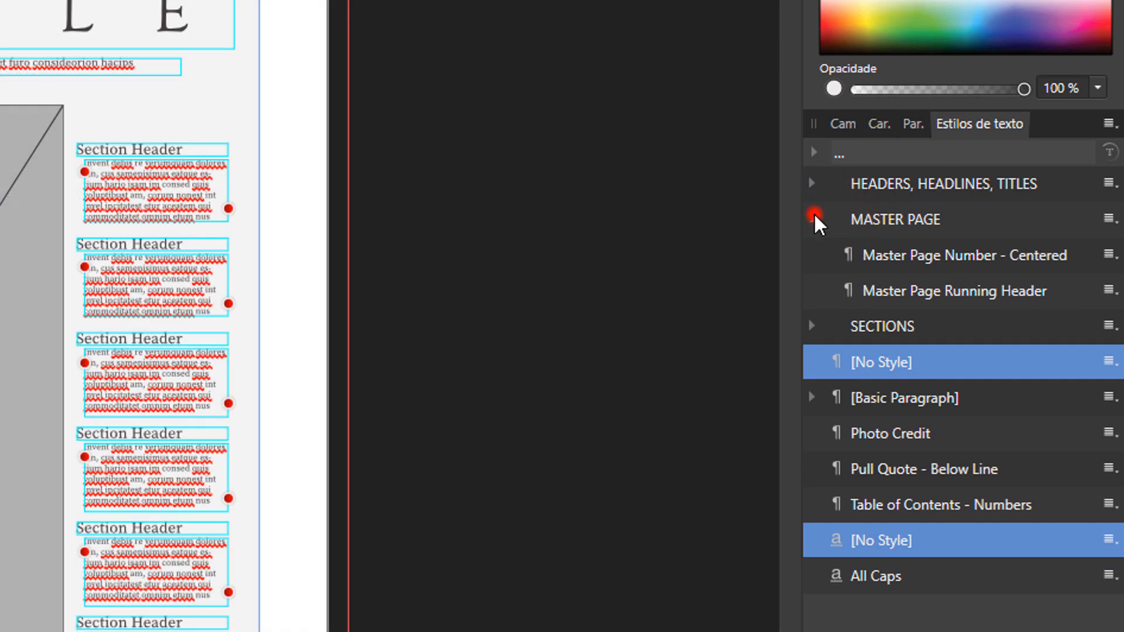
click(578, 178)
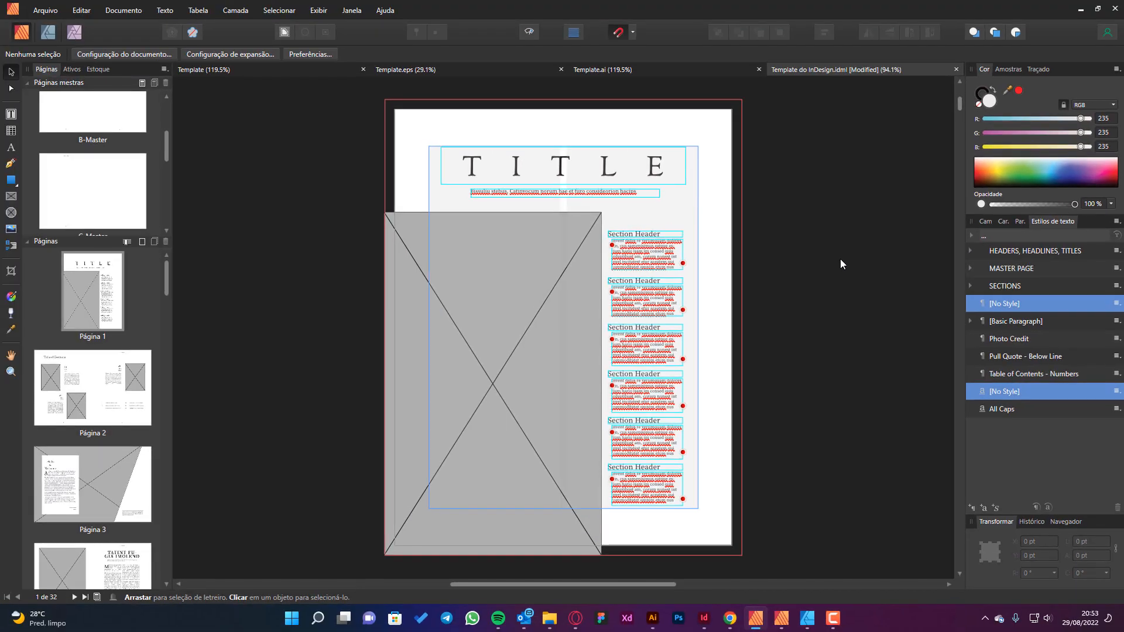